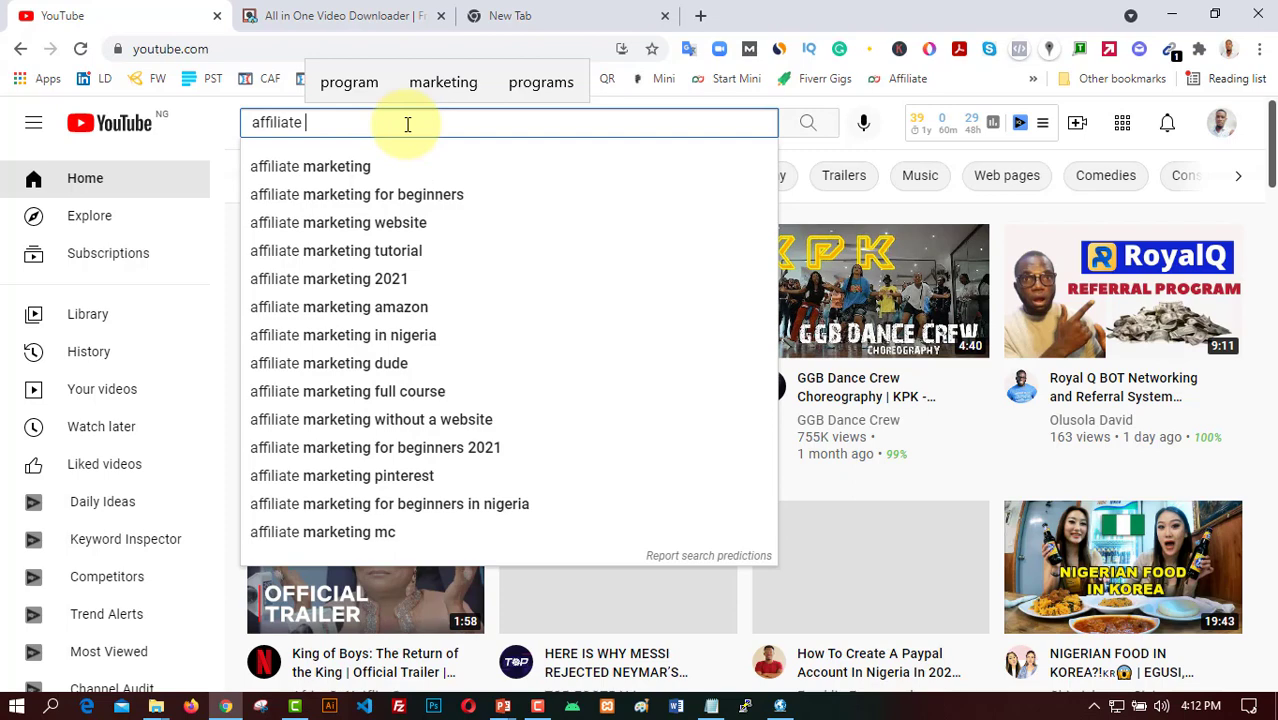
Search YouTube for "affiliate marketing for beginners" using the matching search suggestion
key("Down")
key("Down")
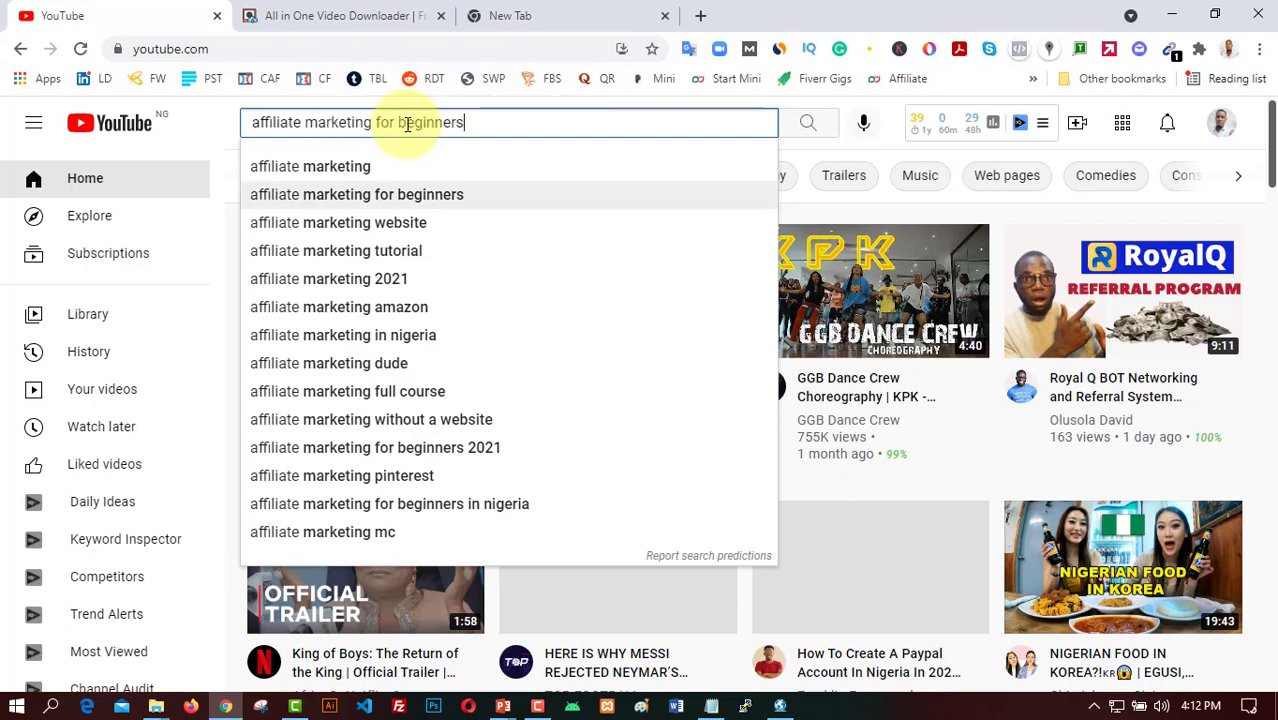
key("Return")
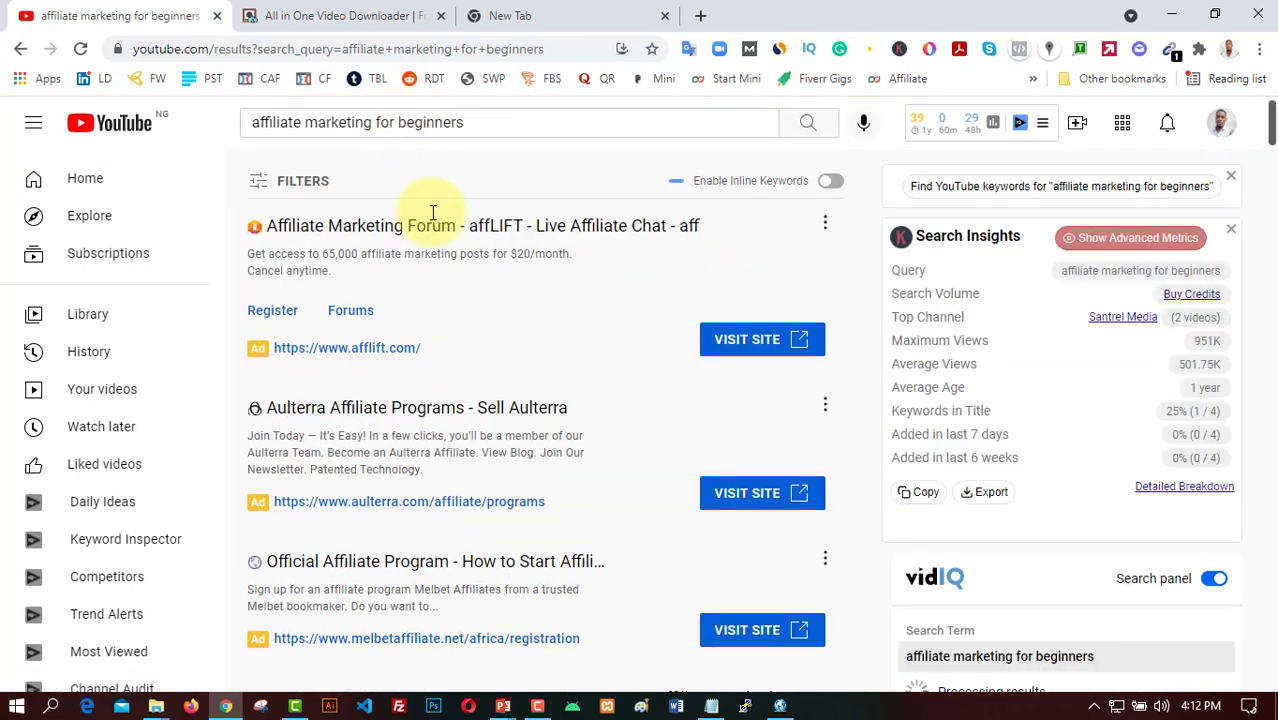
Copy the link address of the "How To Start Affiliate Marketing For Beginners" video from the search results
scroll(513, 302, "down", 4)
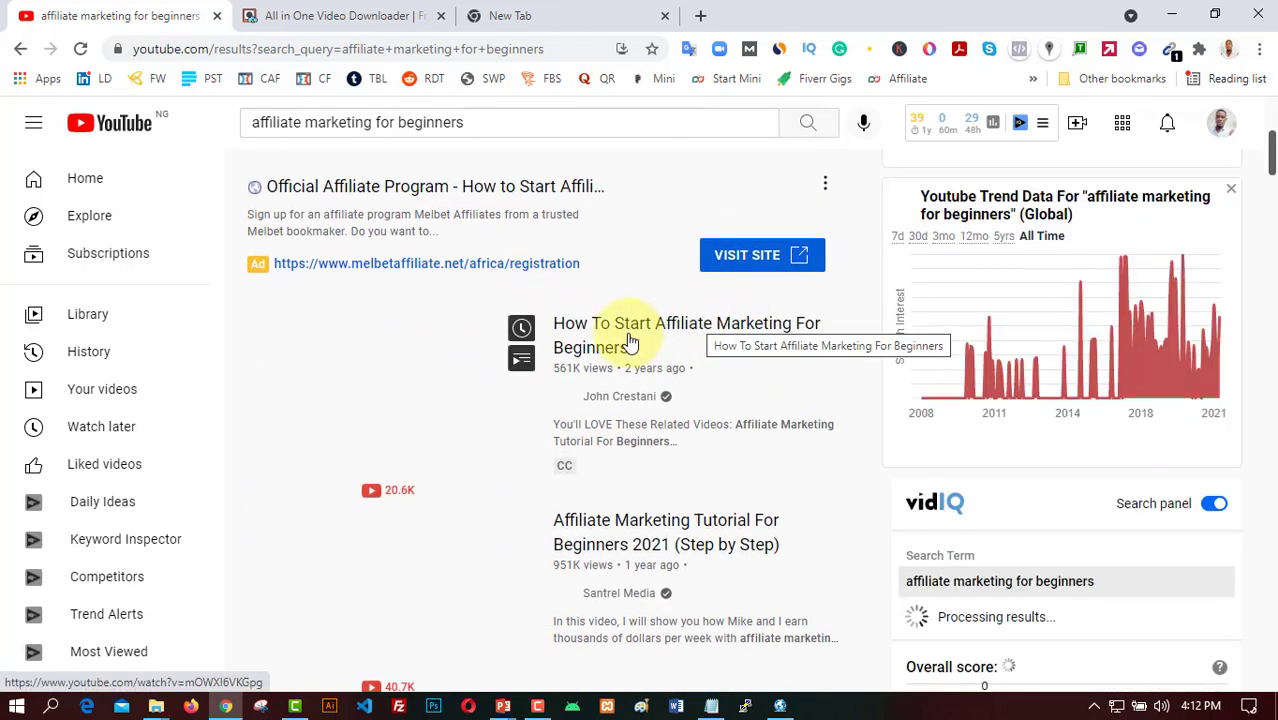
scroll(615, 370, "down", 4)
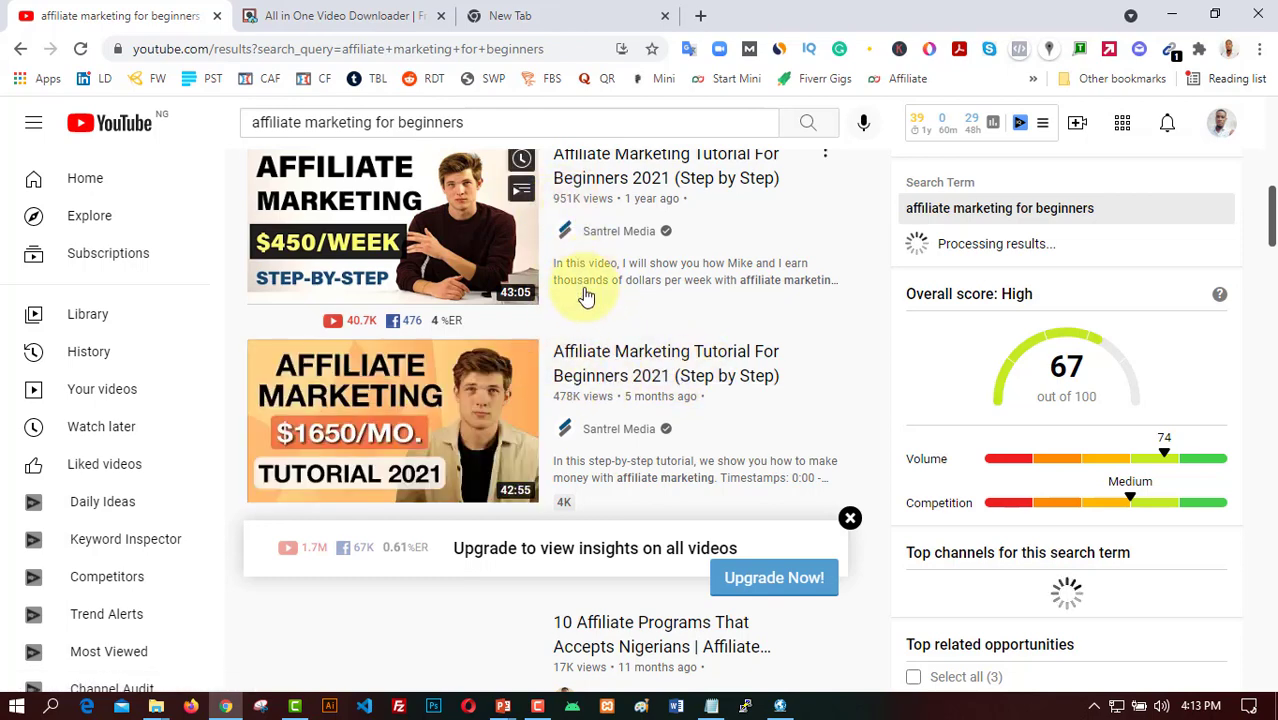
scroll(620, 240, "up", 3)
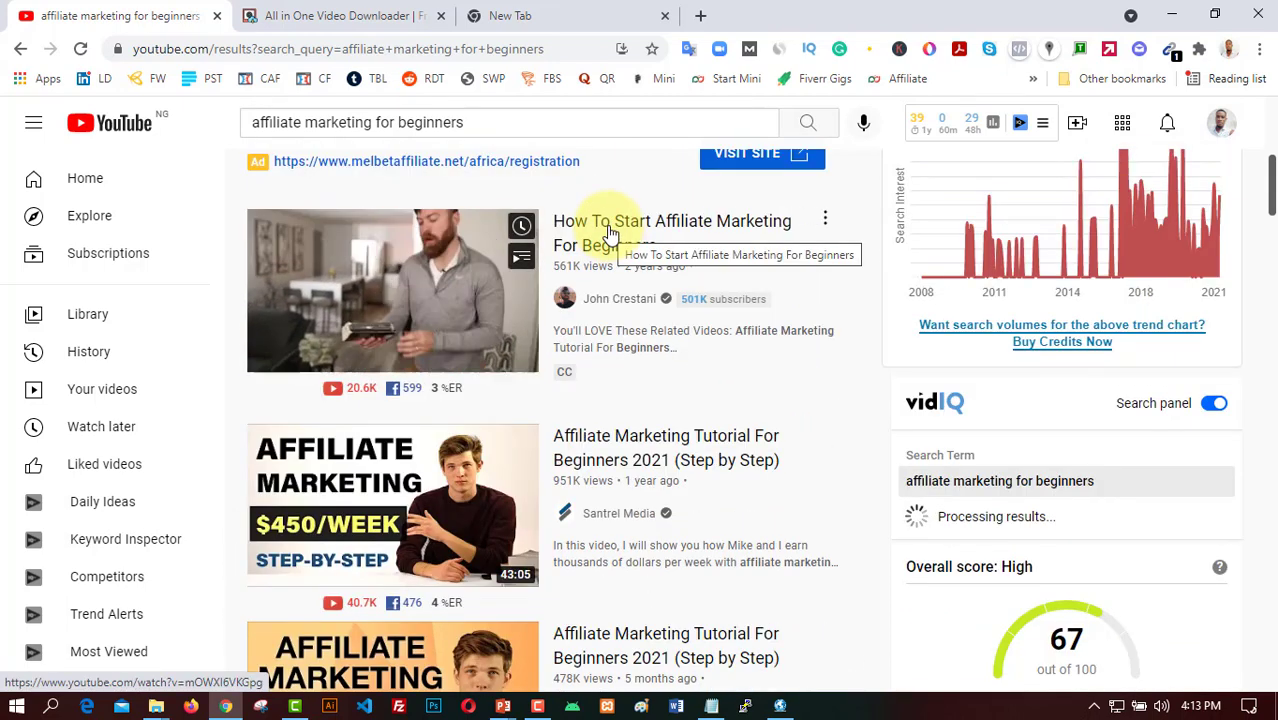
right_click(612, 233)
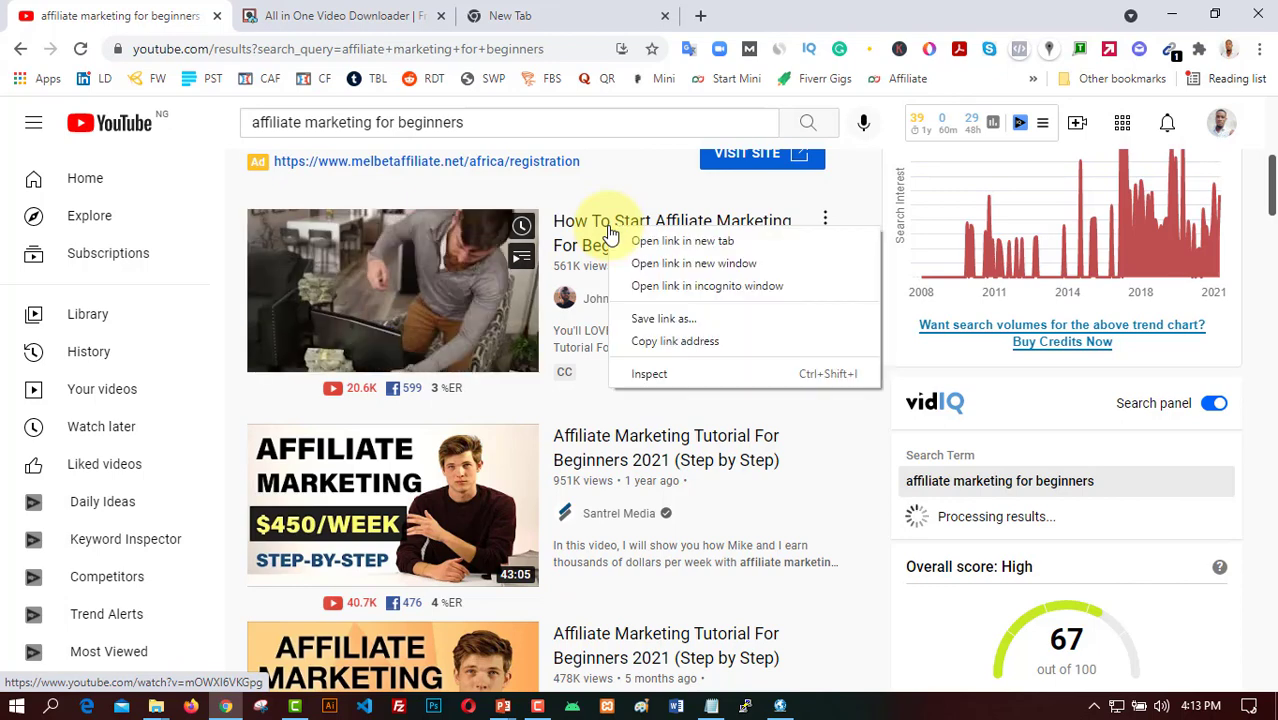
left_click(690, 341)
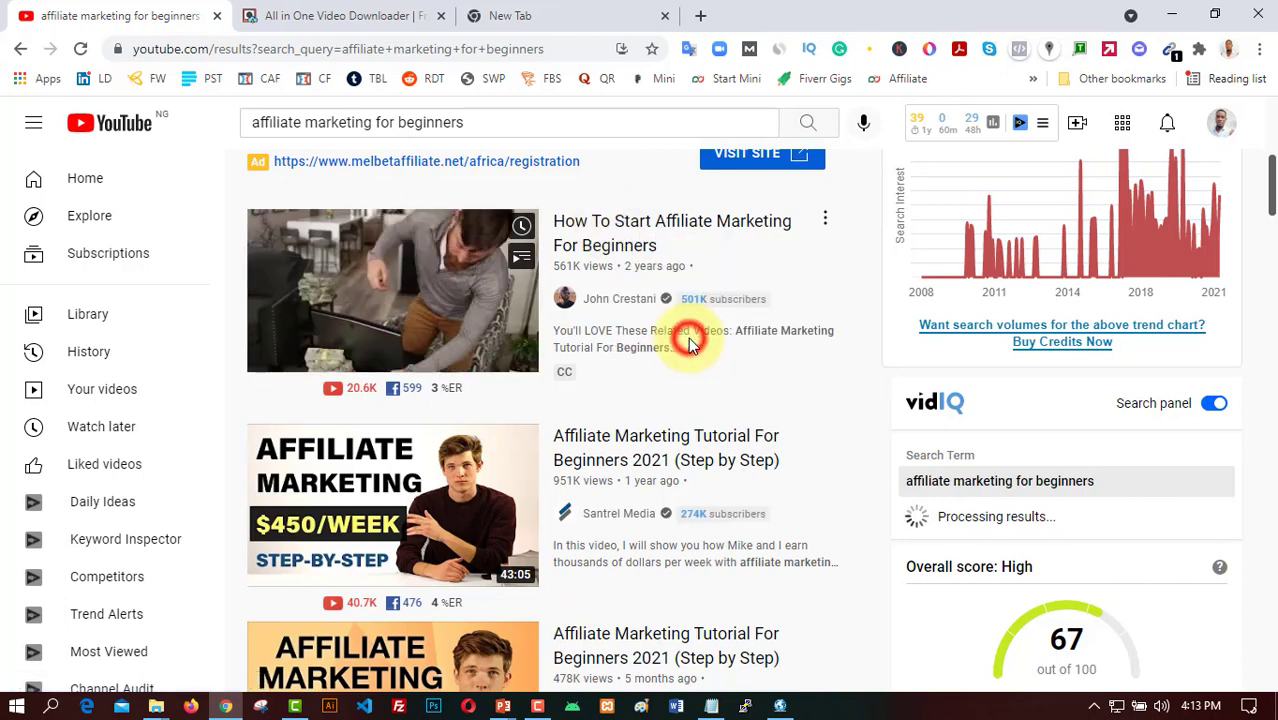
Paste the copied YouTube video link into the address of the empty browser tab without loading it
left_click(565, 15)
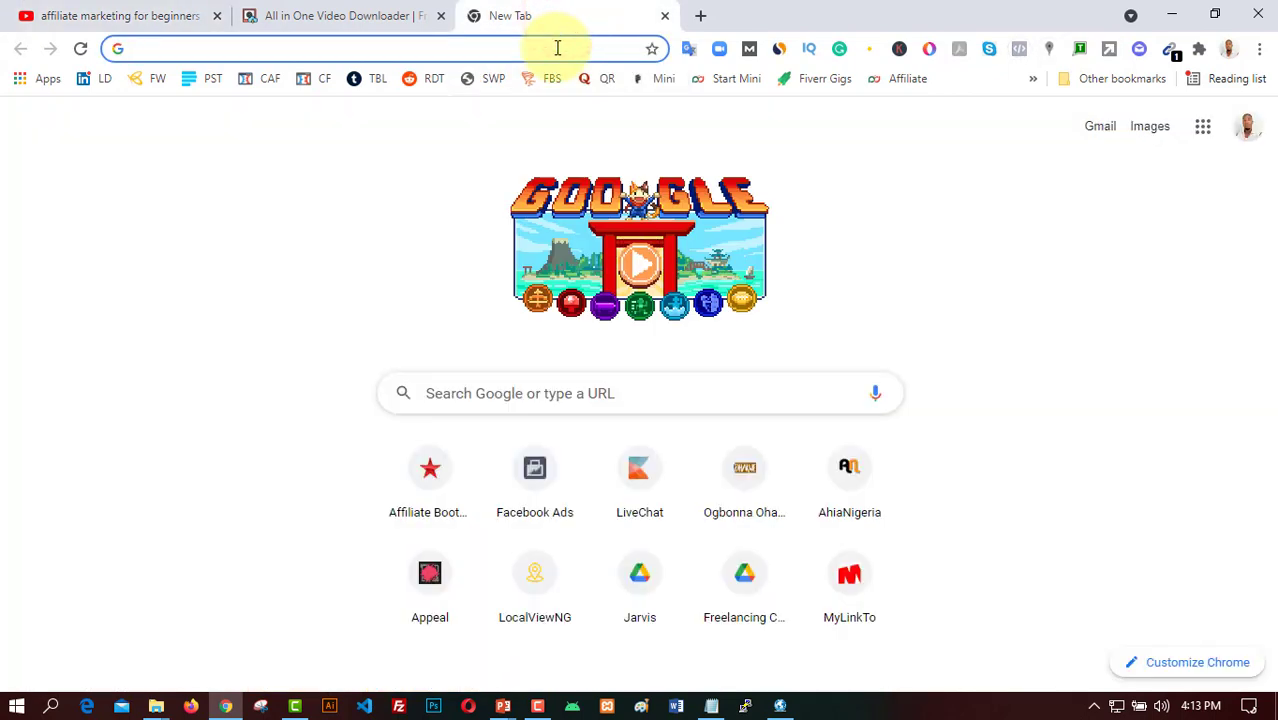
key("ctrl+v")
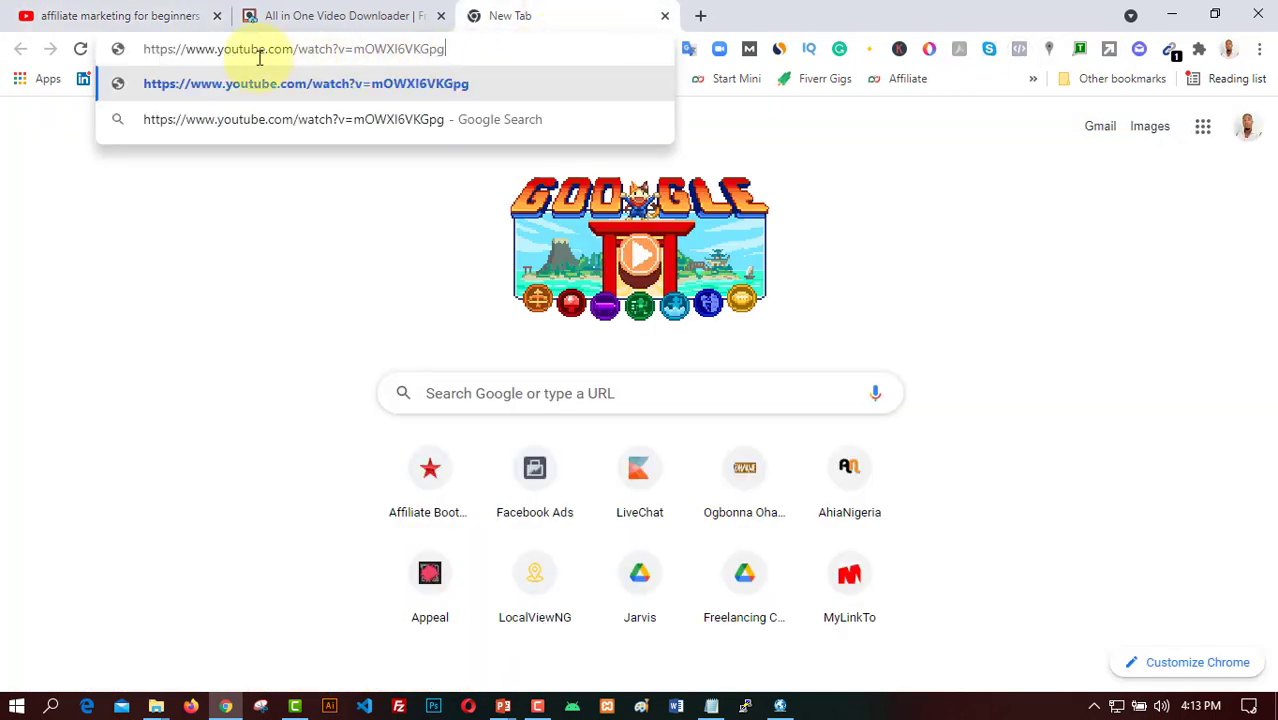
left_click(221, 207)
left_click(102, 15)
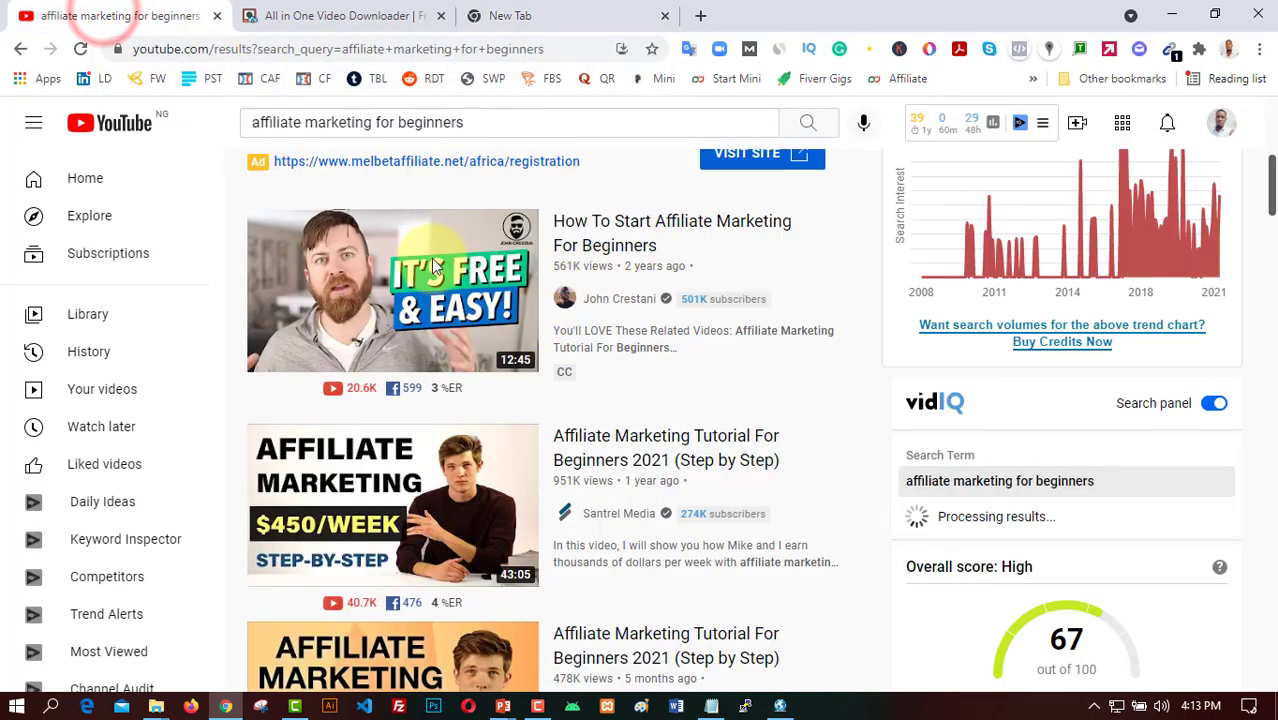
left_click(505, 15)
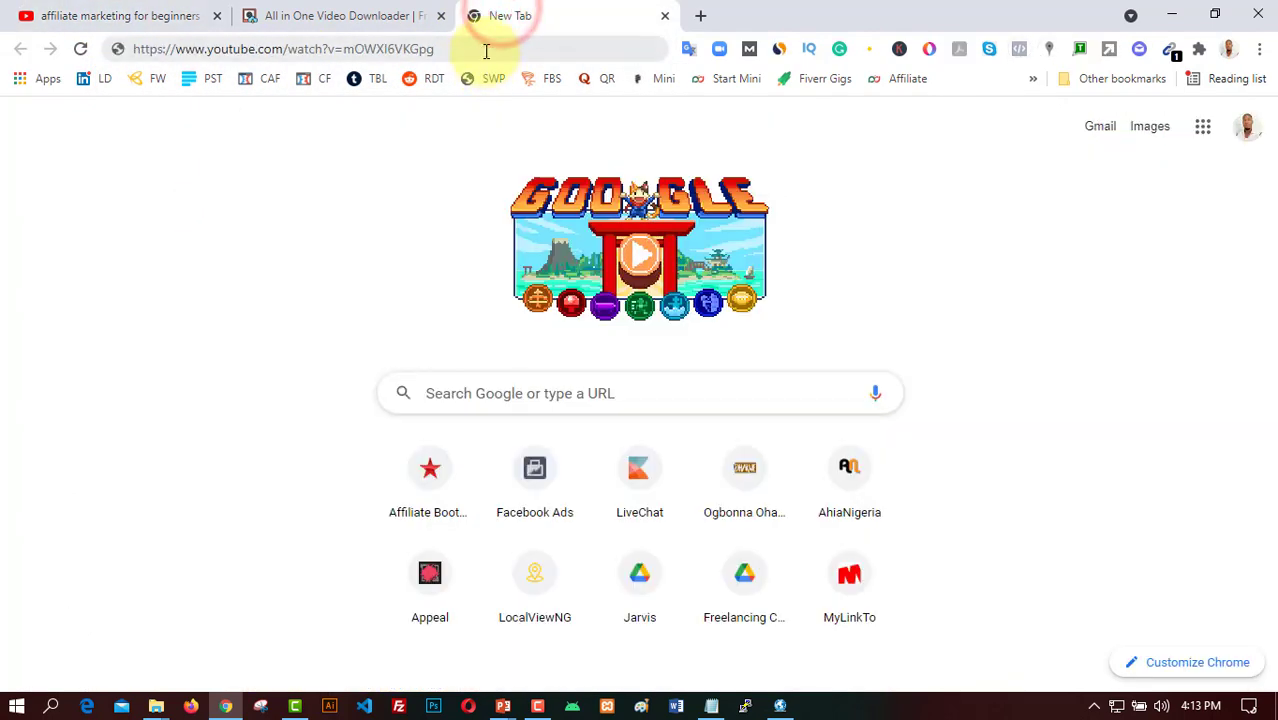
left_click(485, 48)
Insert "pp" directly after "youtube" in the pasted video address and load the modified youtubepp.com link
left_click(305, 50)
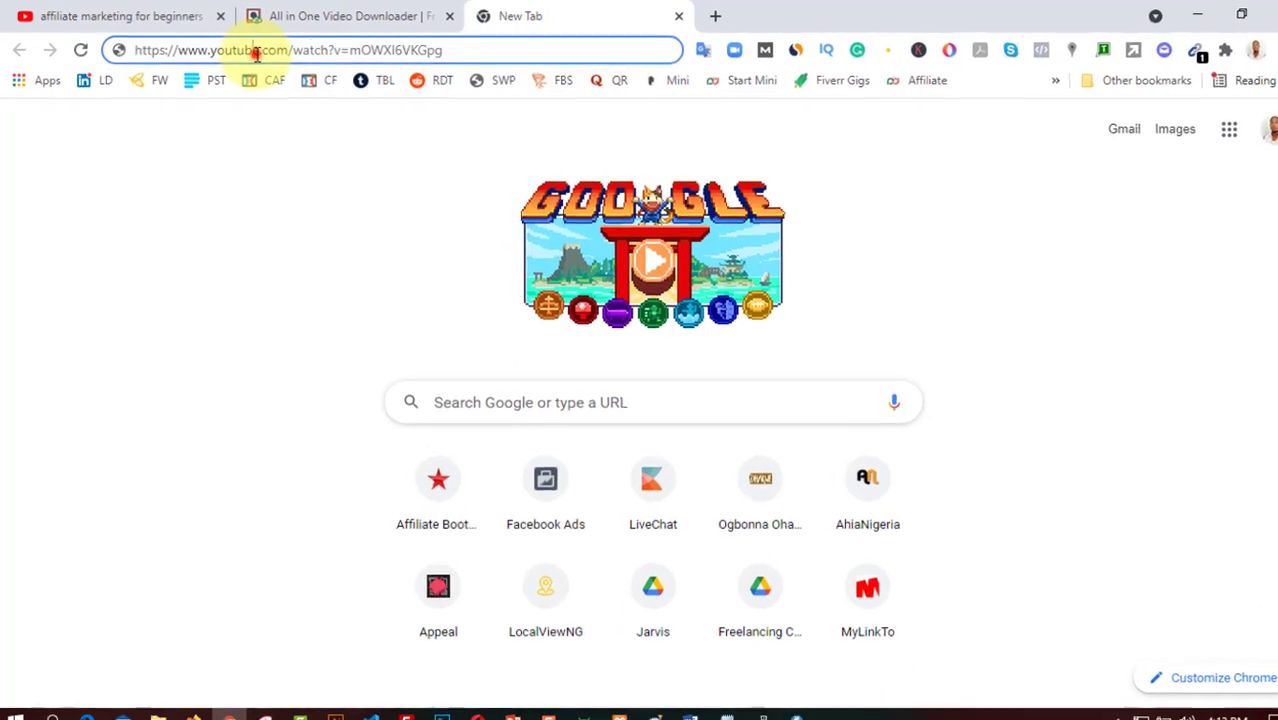
left_click(251, 50)
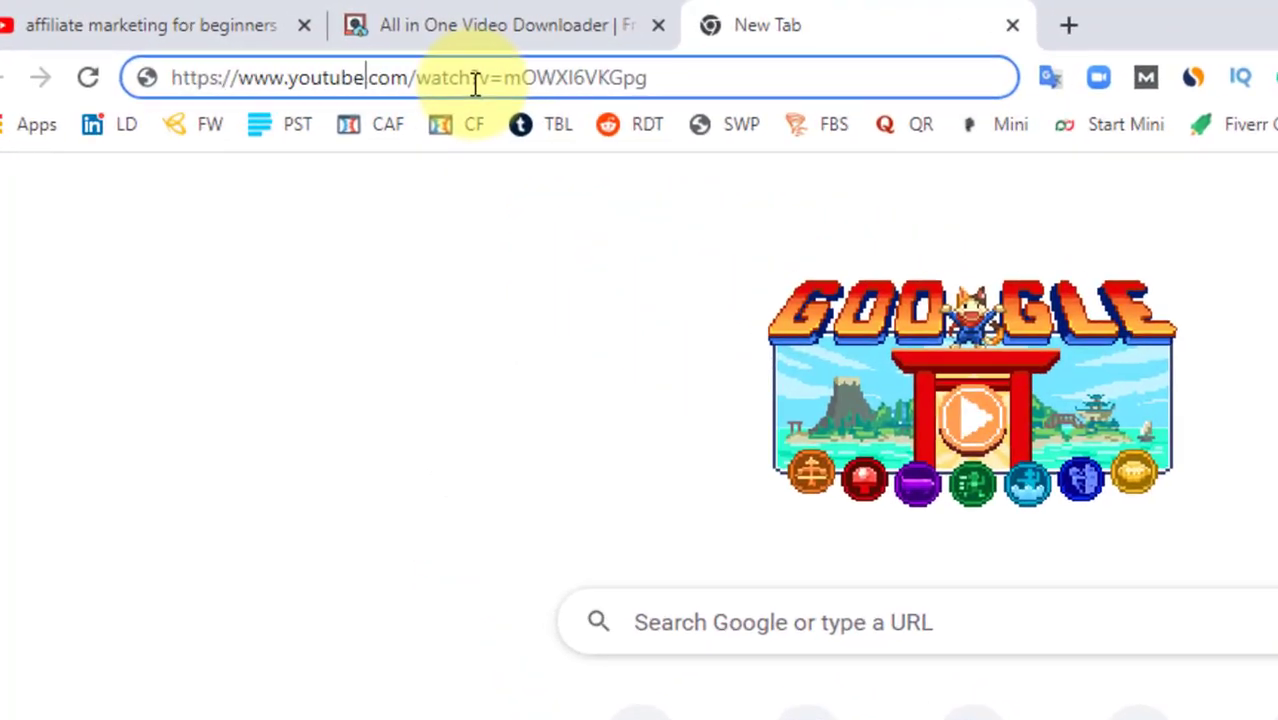
type("pp")
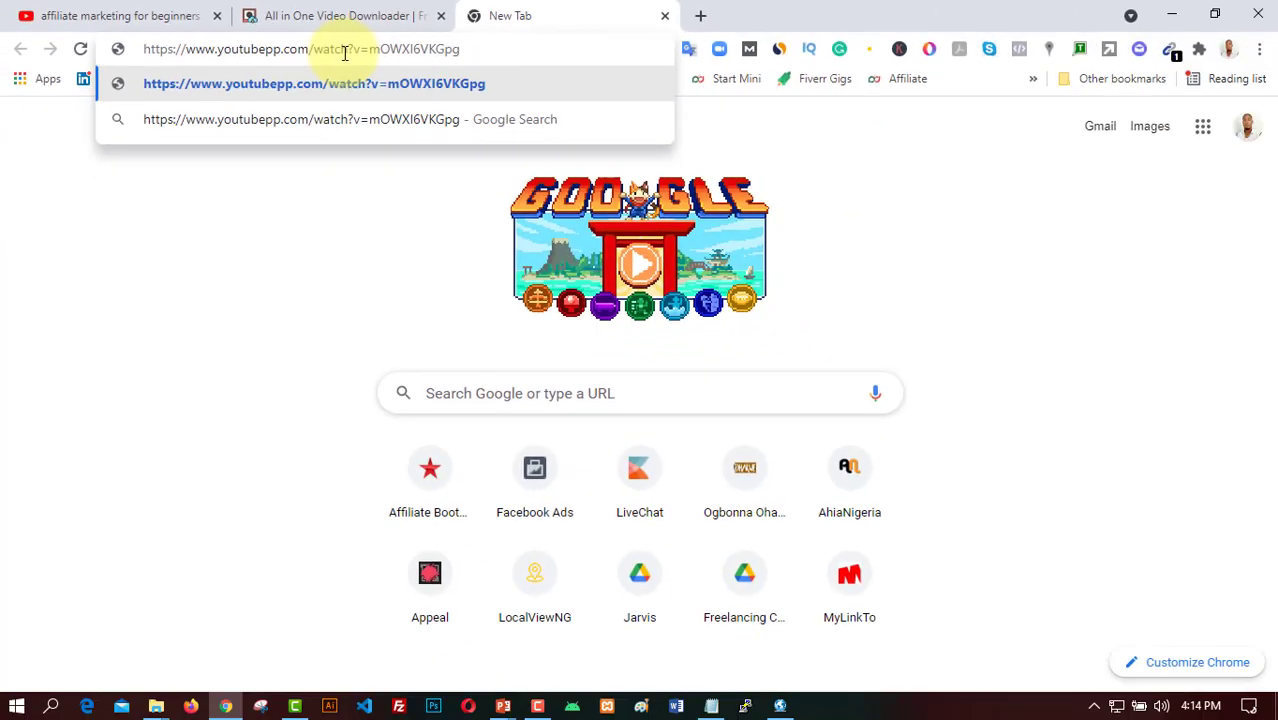
key("Return")
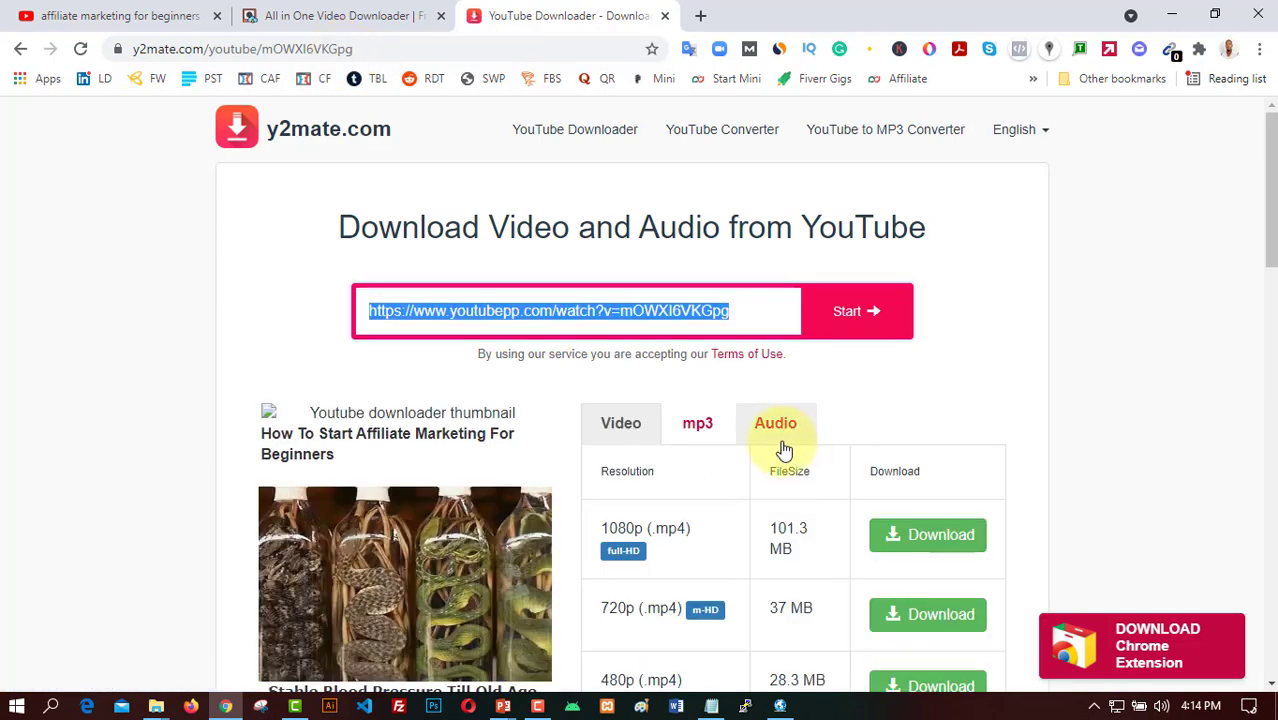
Examine the video resolutions and the mp3 and audio download options offered for the video
scroll(779, 448, "down", 1)
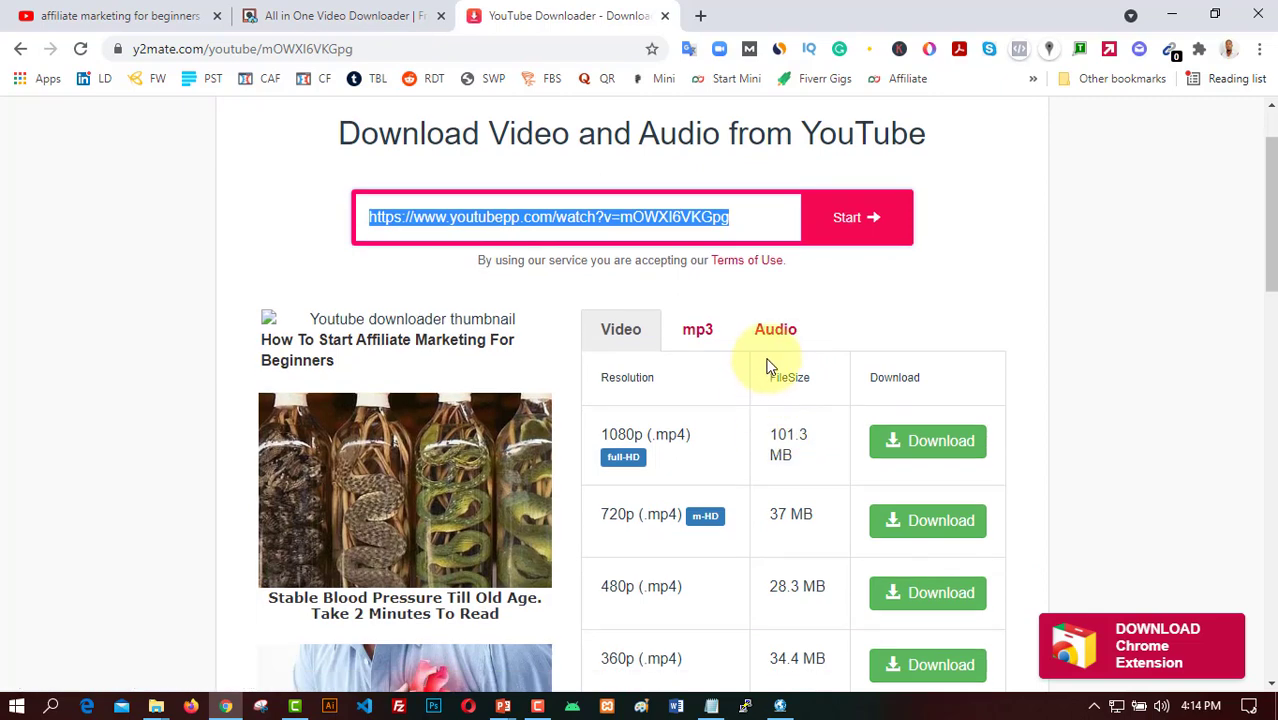
scroll(770, 367, "down", 1)
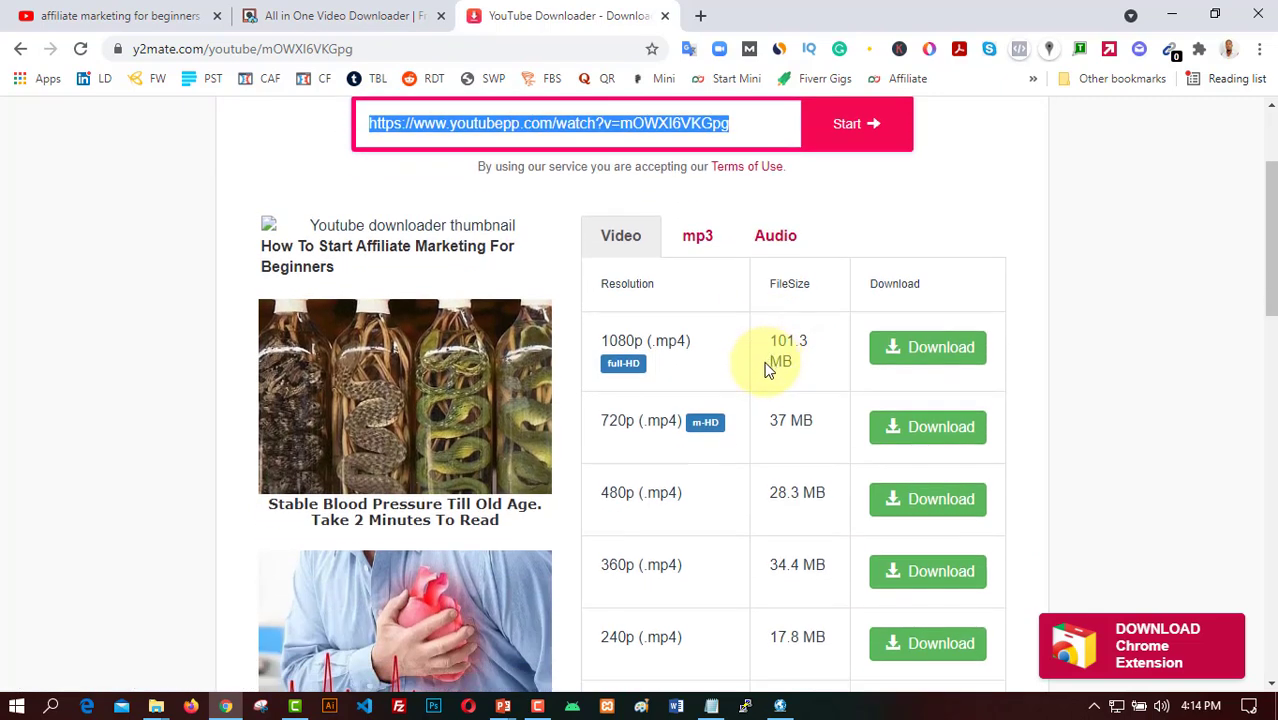
scroll(820, 350, "down", 1)
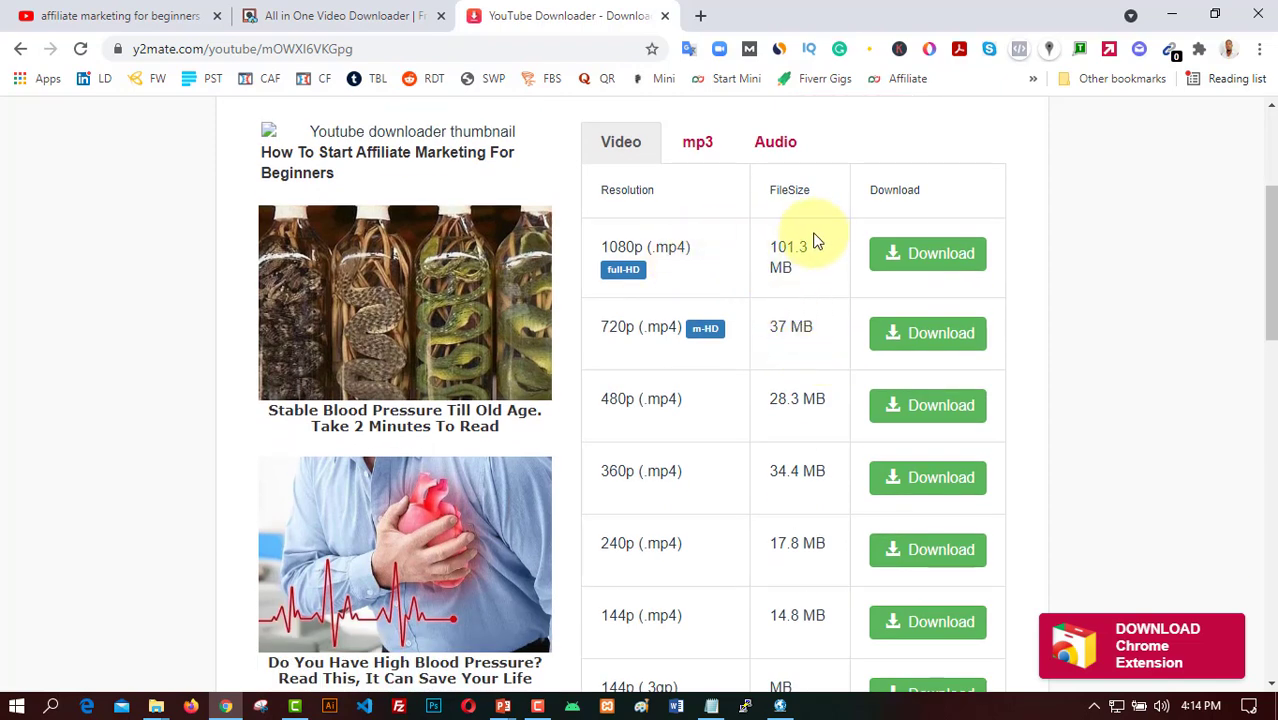
scroll(792, 265, "up", 2)
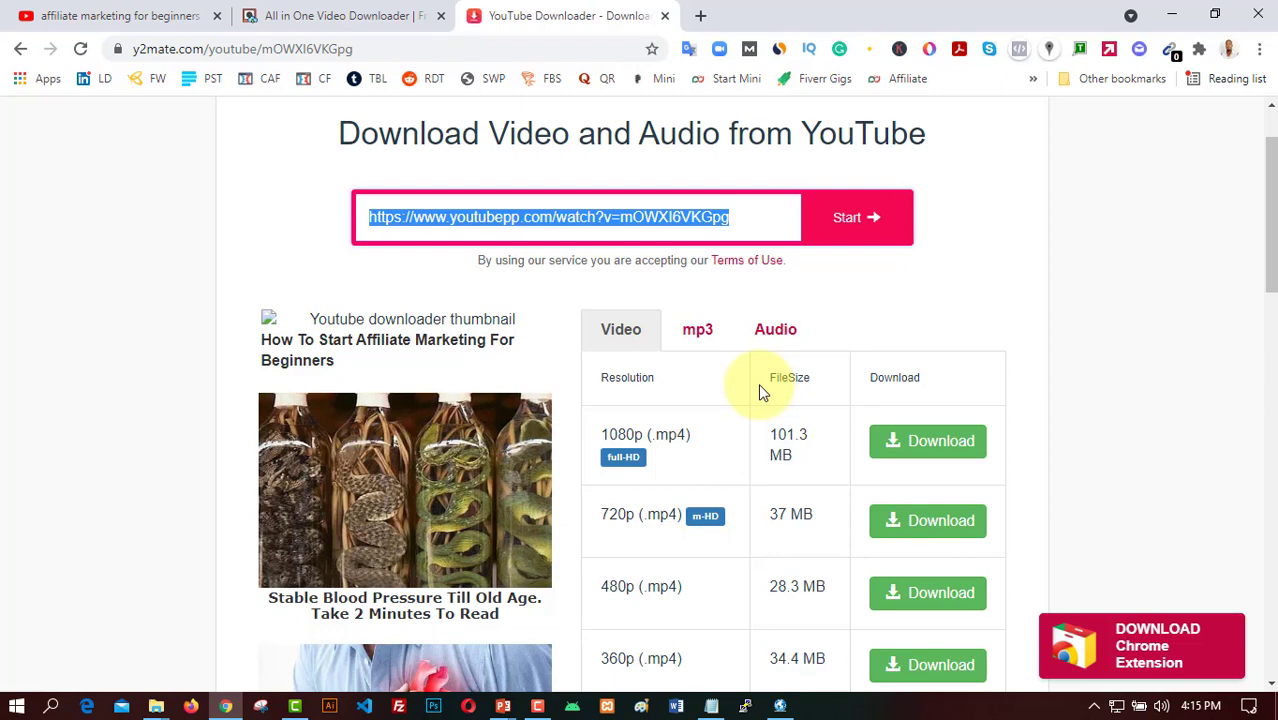
left_click(786, 332)
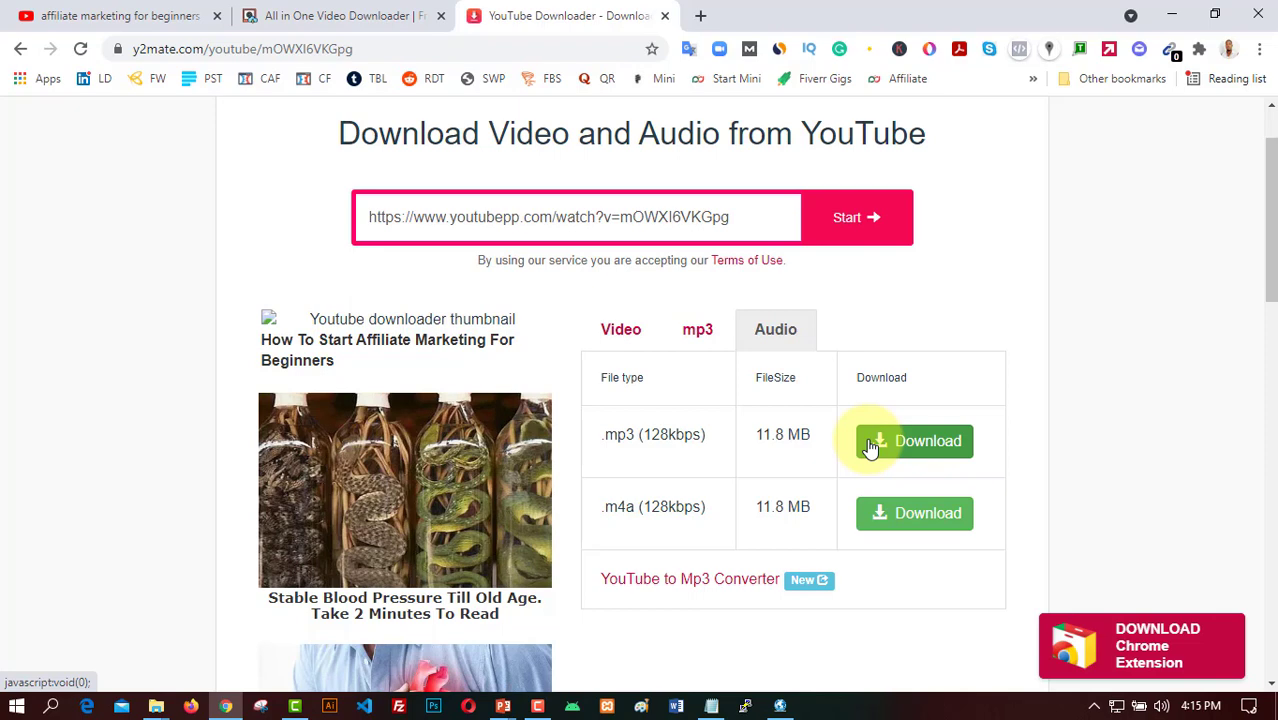
left_click(694, 329)
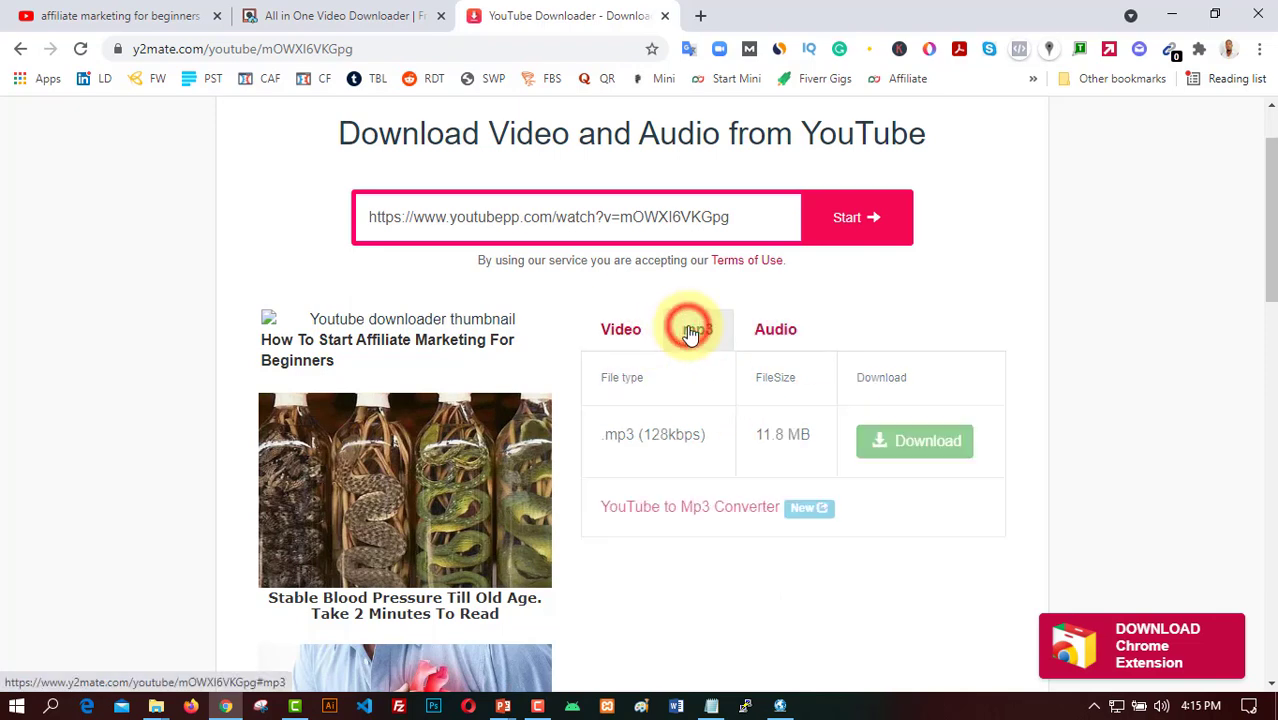
left_click(769, 340)
left_click(698, 332)
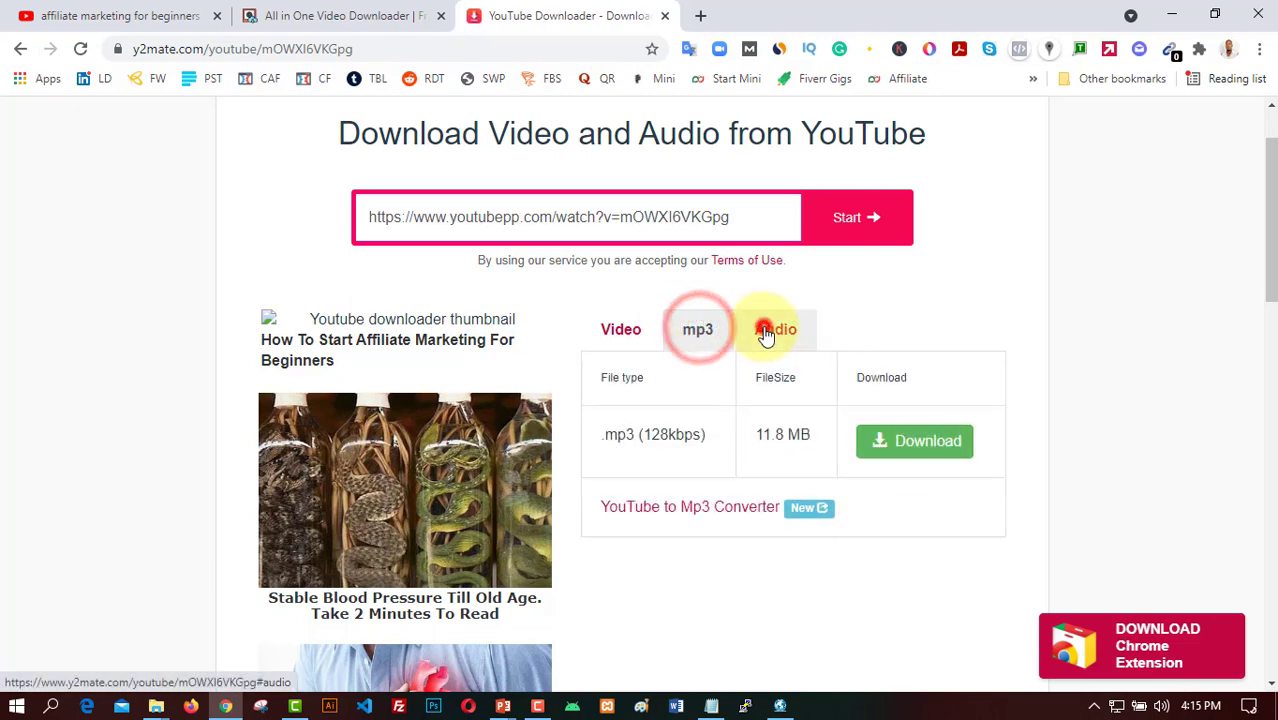
left_click(771, 331)
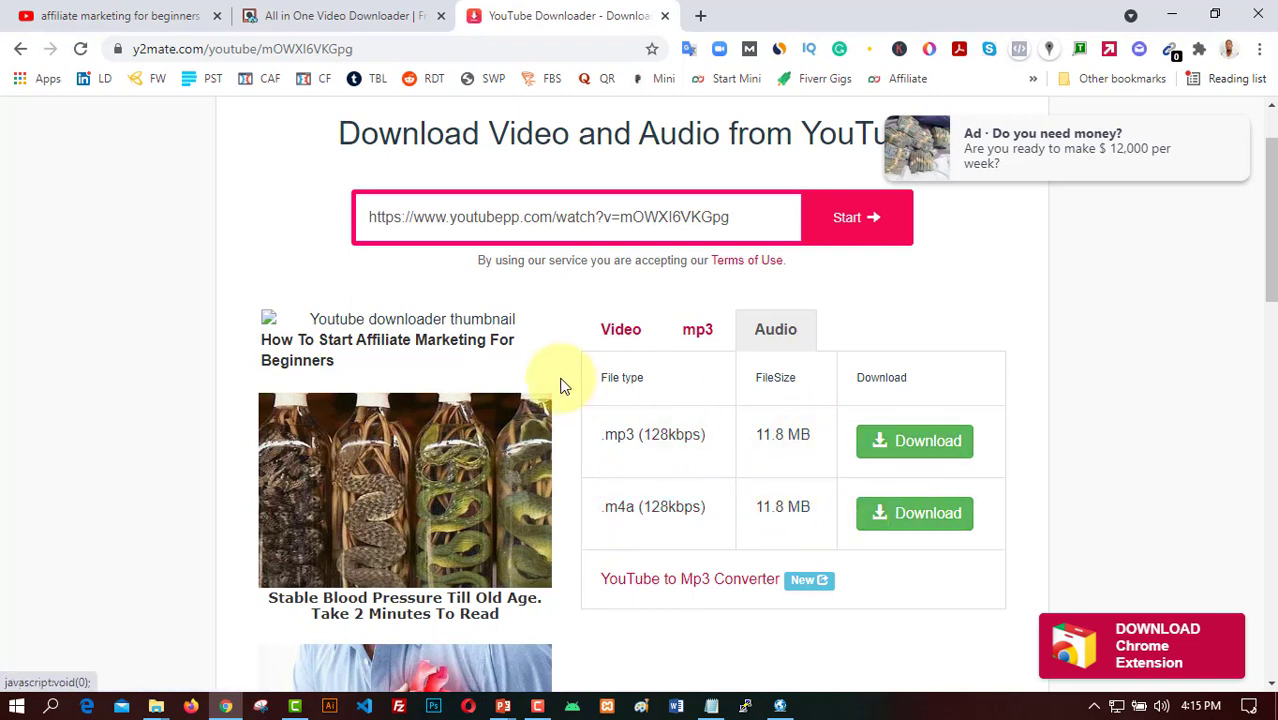
Try to download the video as a 1080p .mp4, closing the advertising tab and cancelling the file save
left_click(612, 338)
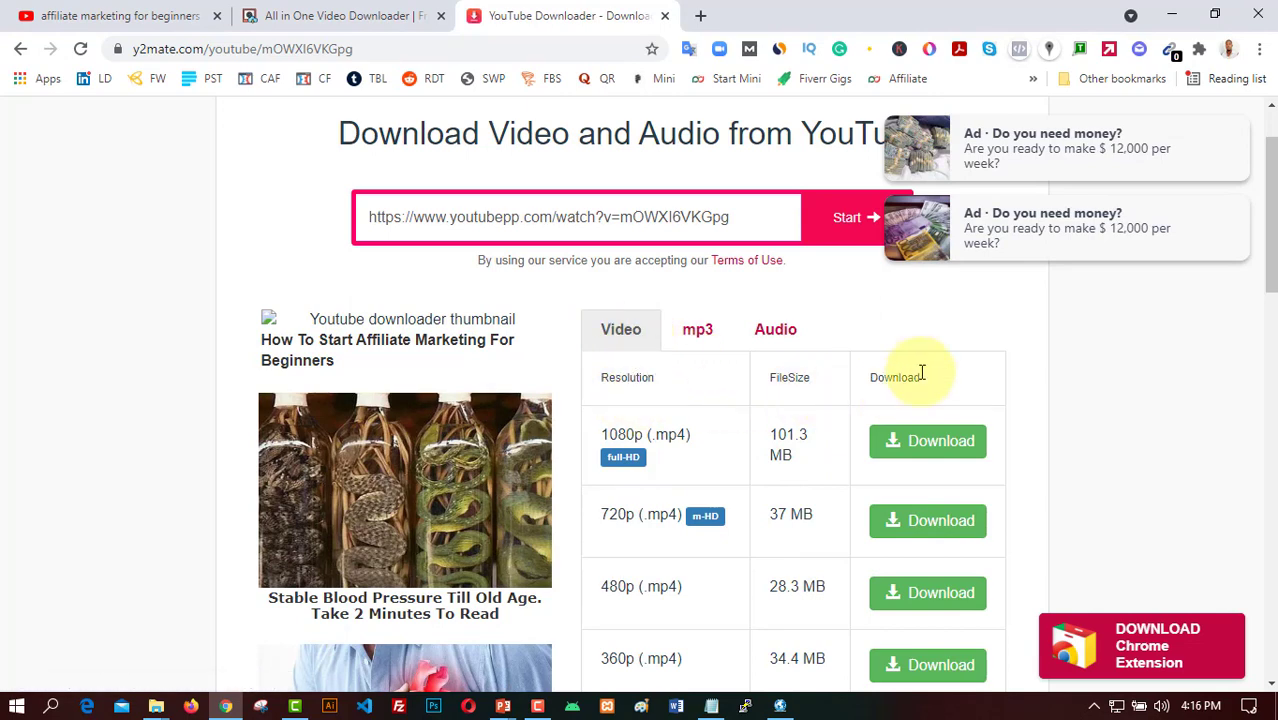
left_click(914, 440)
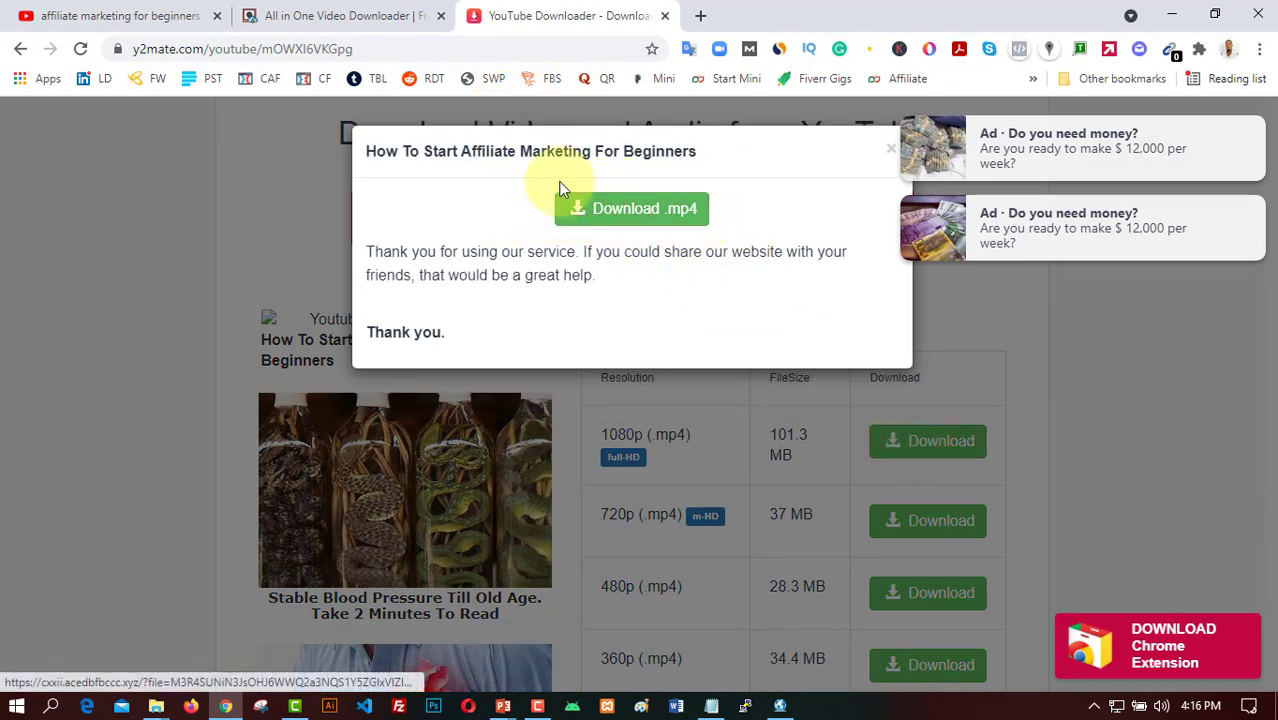
left_click(651, 222)
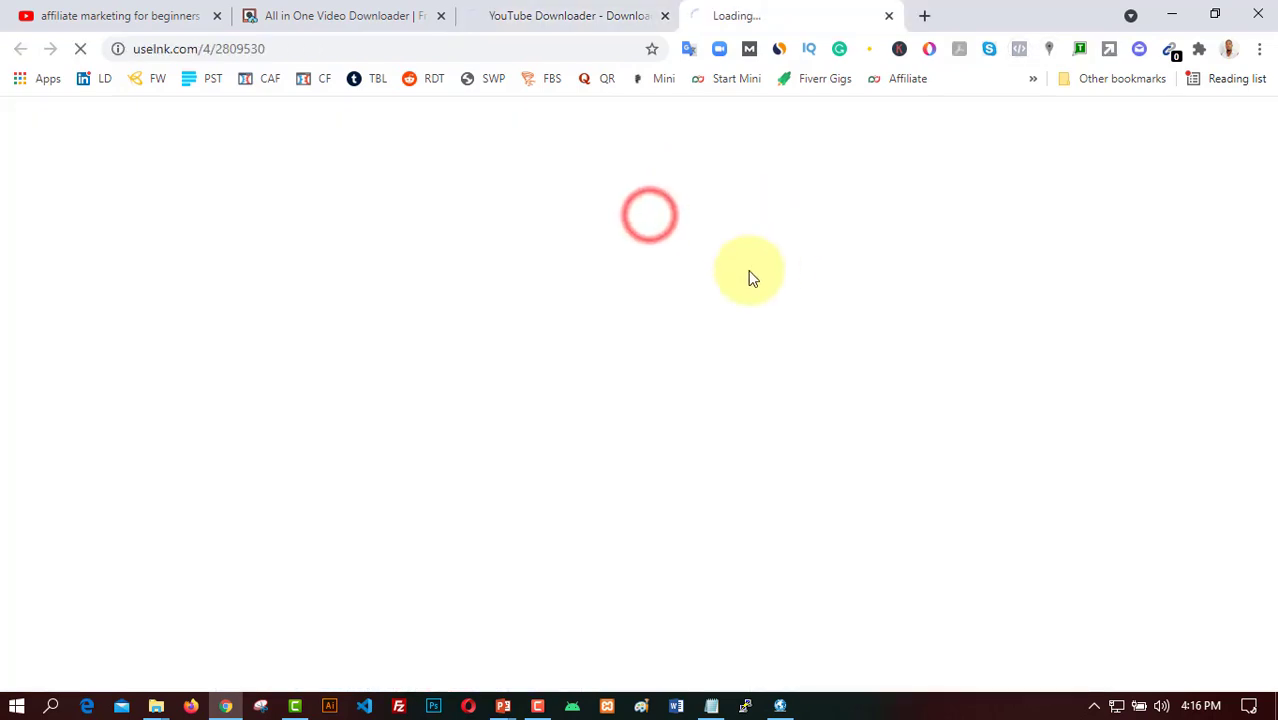
left_click(888, 16)
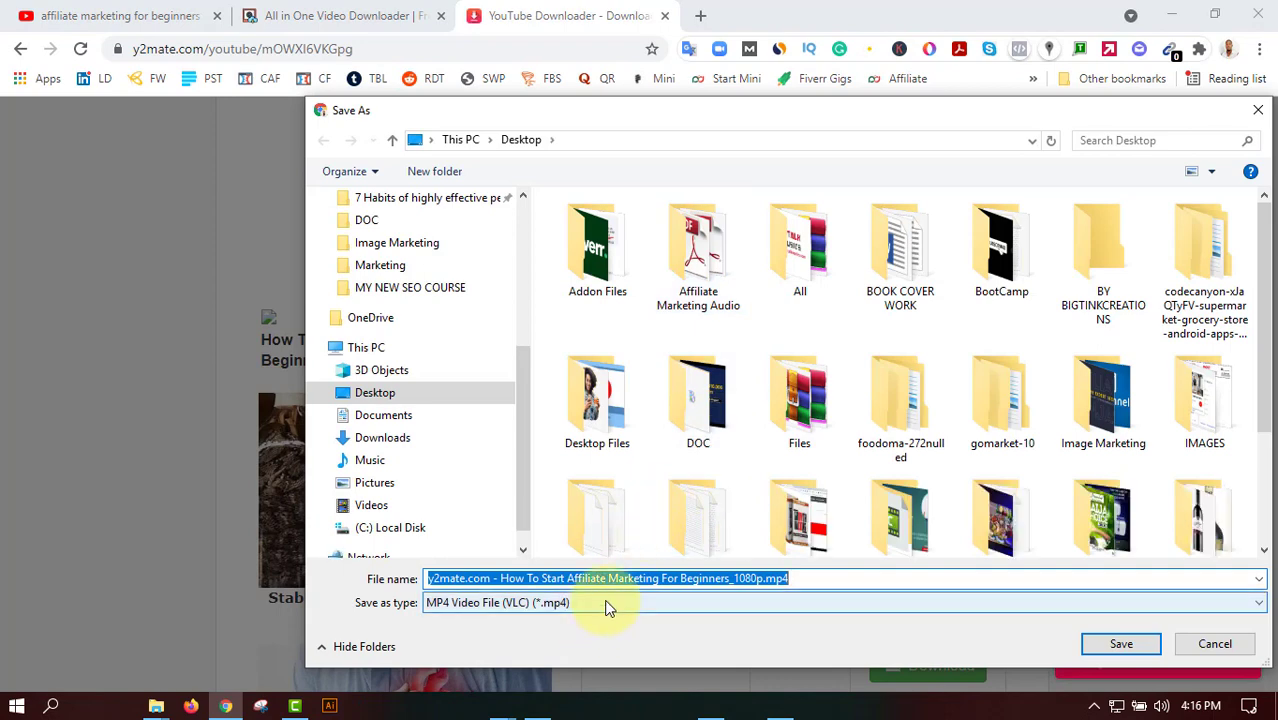
left_click_drag(692, 110, 530, 96)
scroll(432, 518, "down", 2)
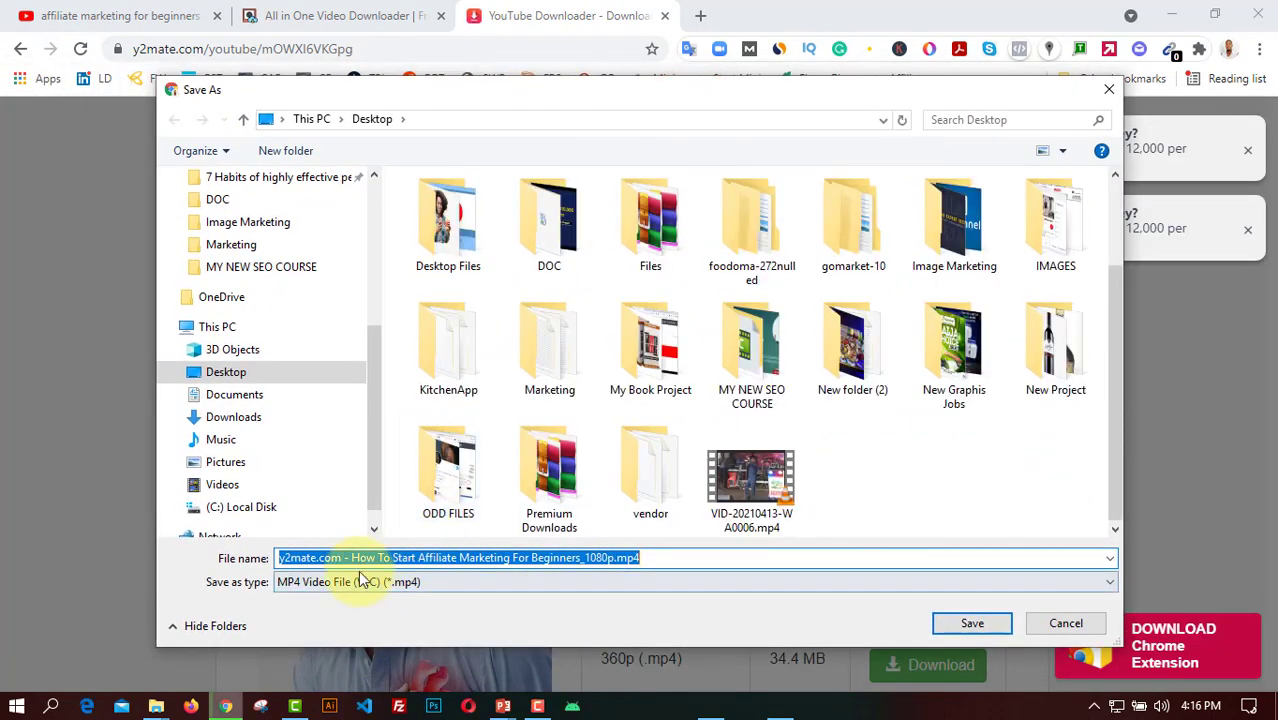
left_click(1074, 629)
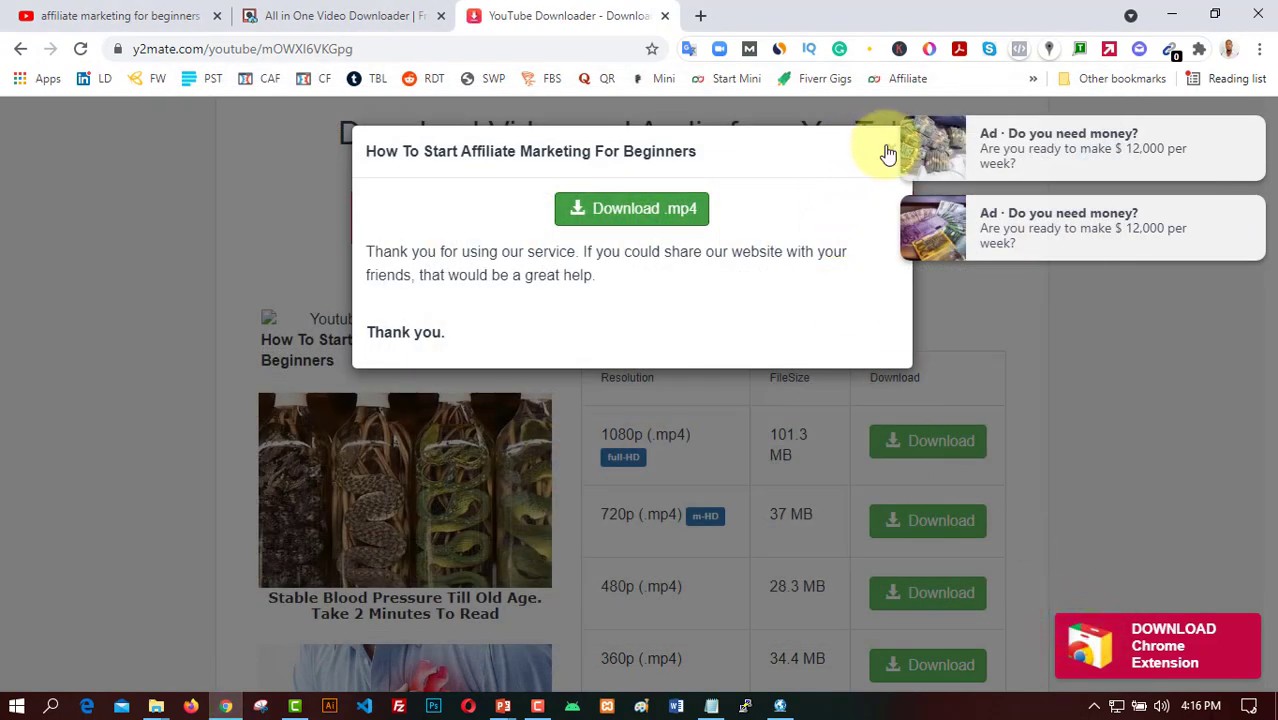
Dismiss the two "Do you need money?" ad notifications on the download page
left_click(1248, 150)
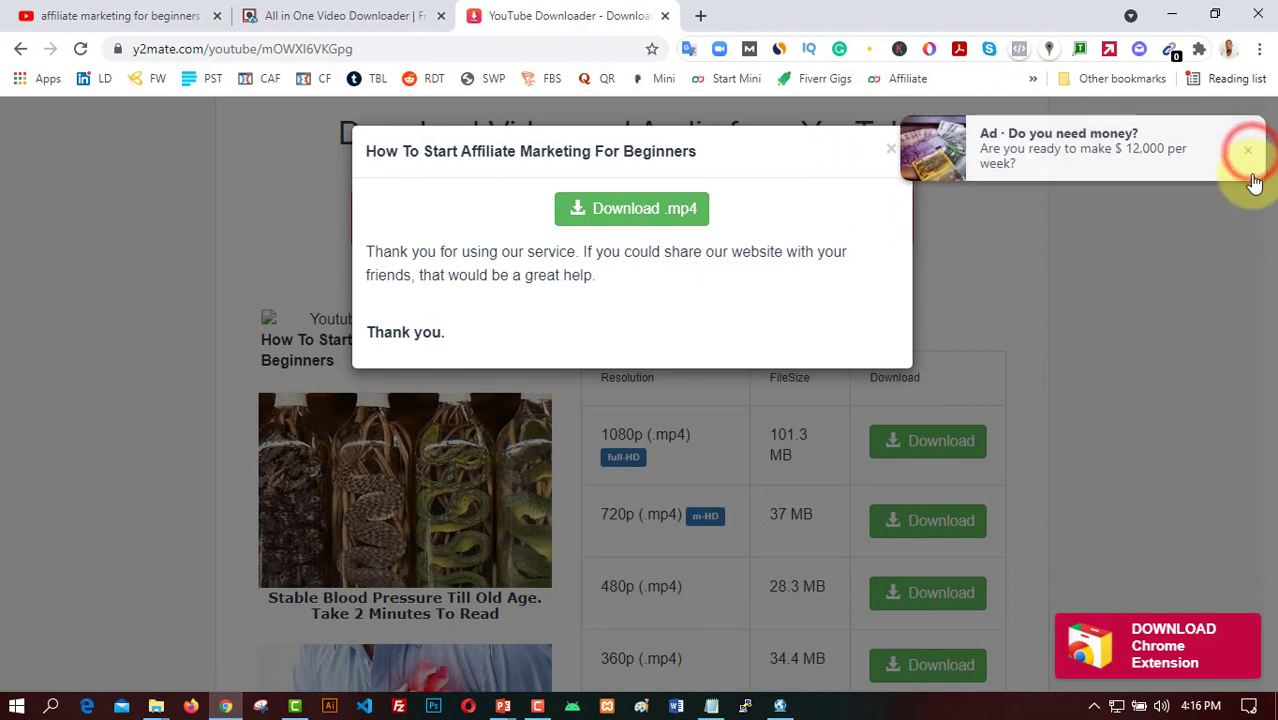
left_click(1248, 150)
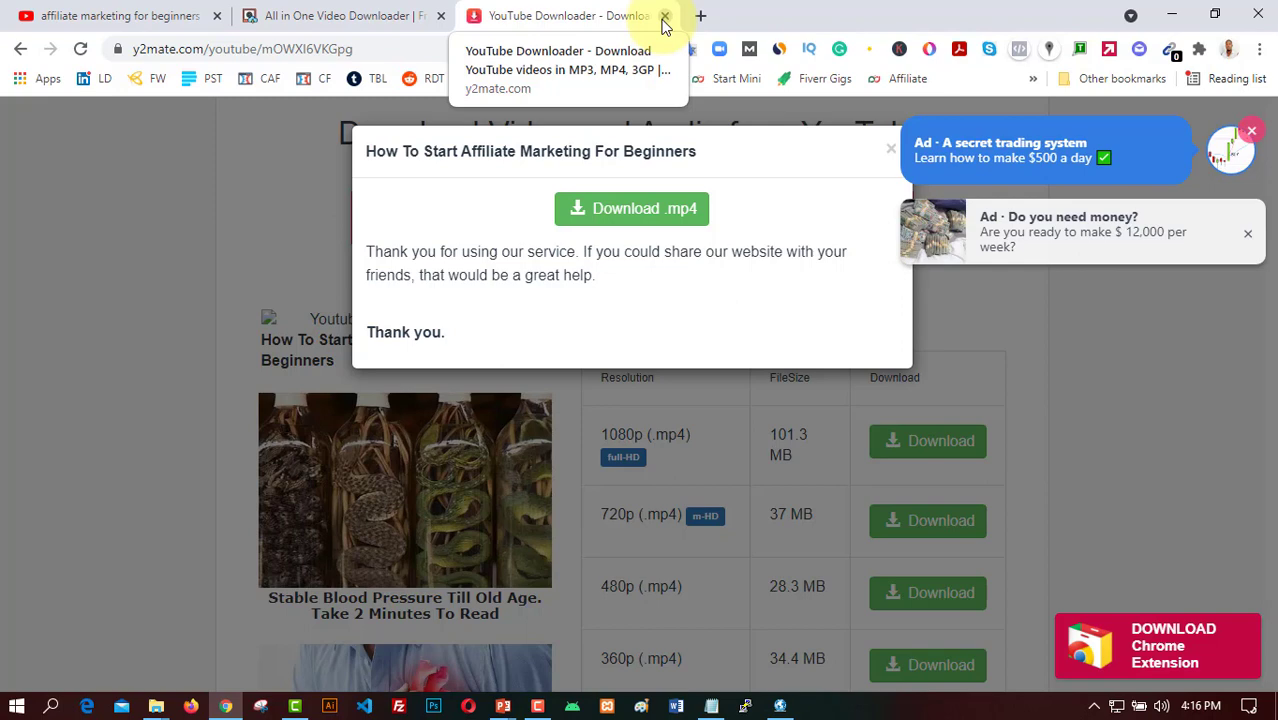
Switch to the All in One Video Downloader page and look through its list of supported sources
left_click(334, 17)
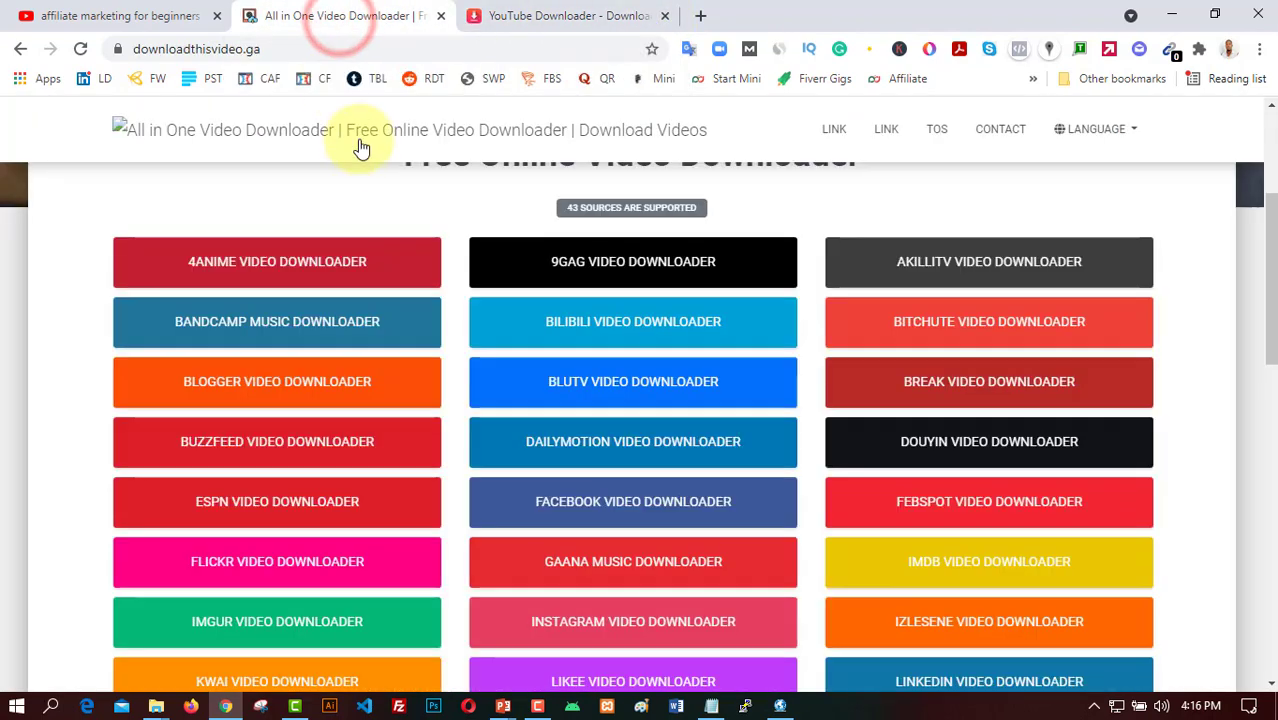
scroll(456, 214, "up", 2)
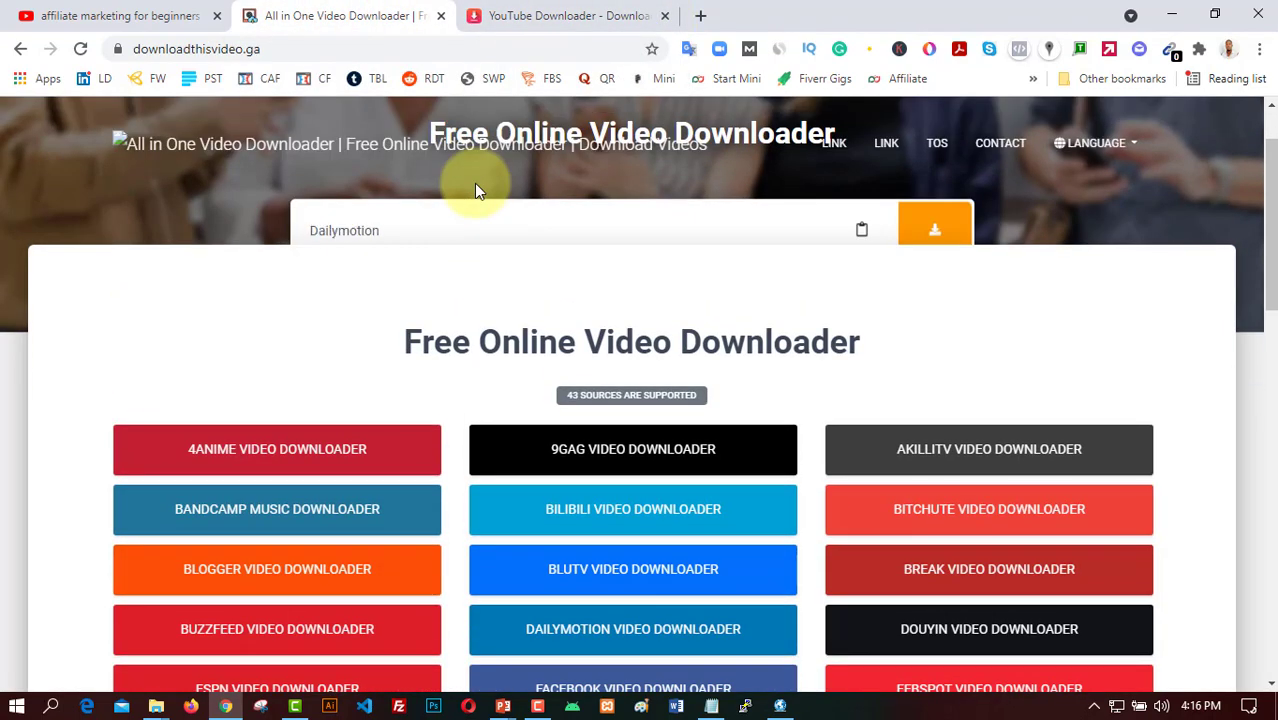
scroll(465, 250, "down", 1)
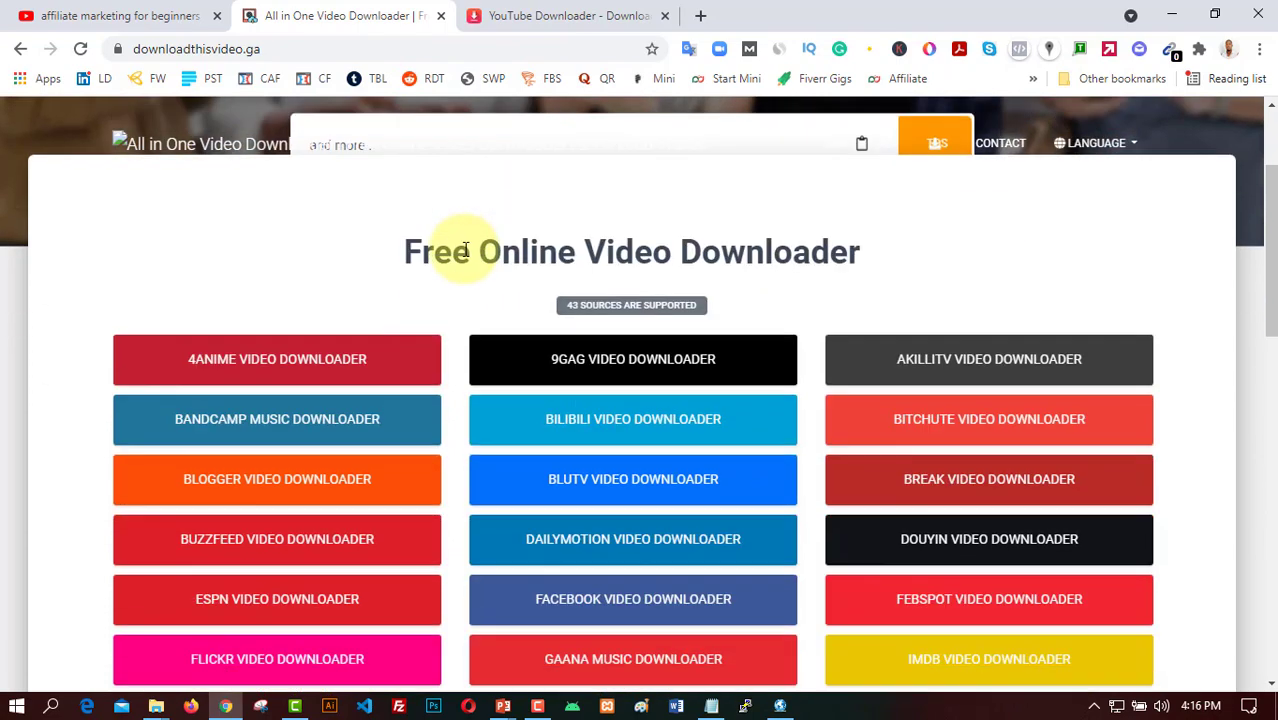
scroll(466, 250, "down", 4)
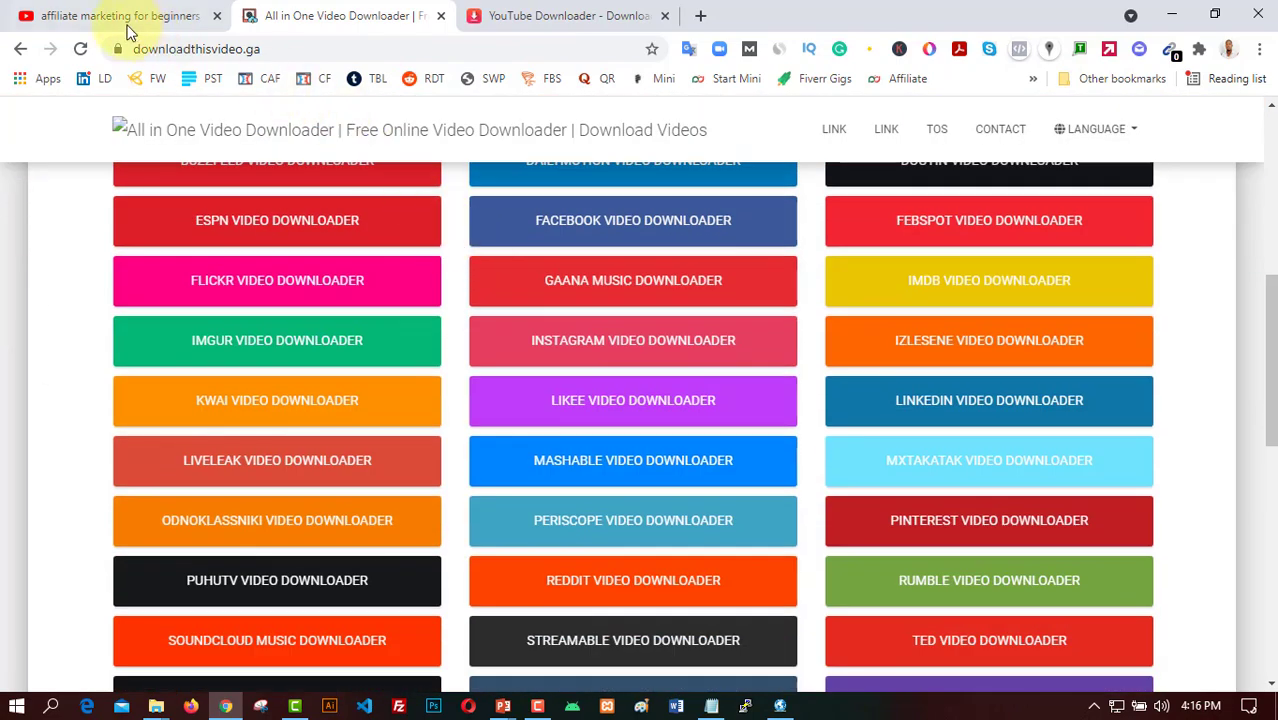
Copy the link address of the 43:05 "Affiliate Marketing Tutorial For Beginners 2021 (Step by Step)" video from the YouTube results
left_click(104, 18)
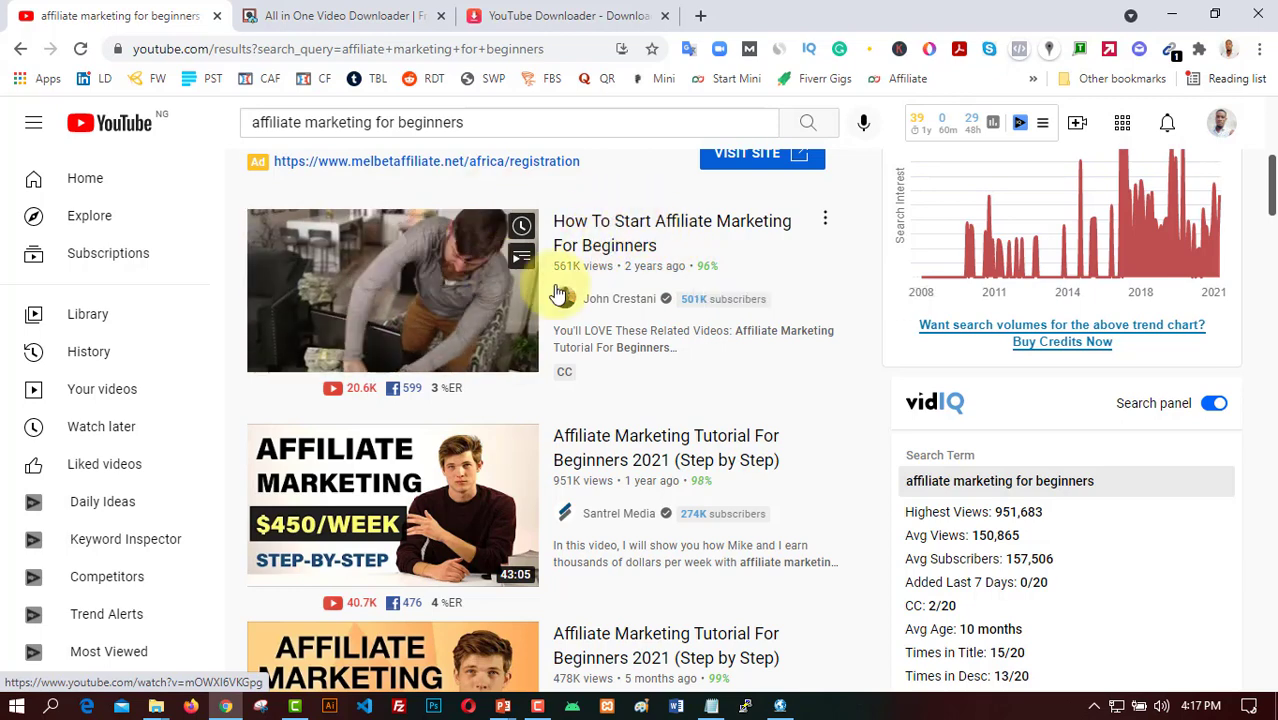
right_click(585, 463)
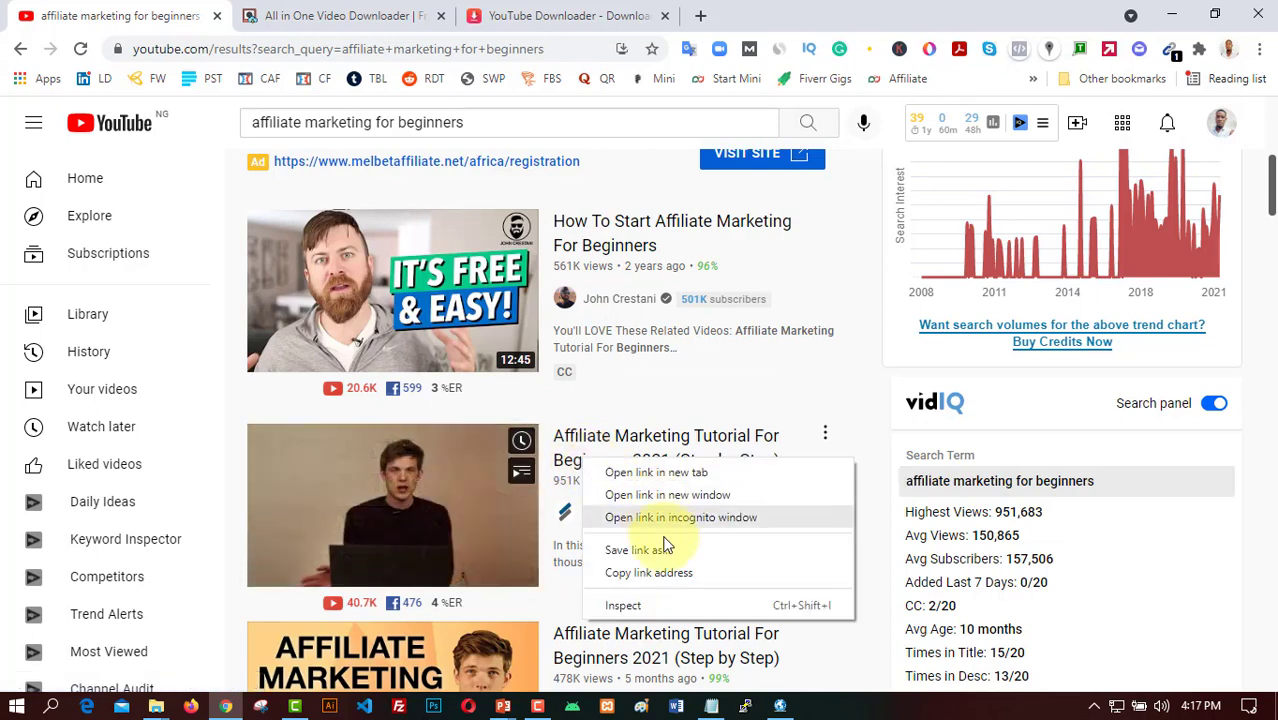
left_click(648, 573)
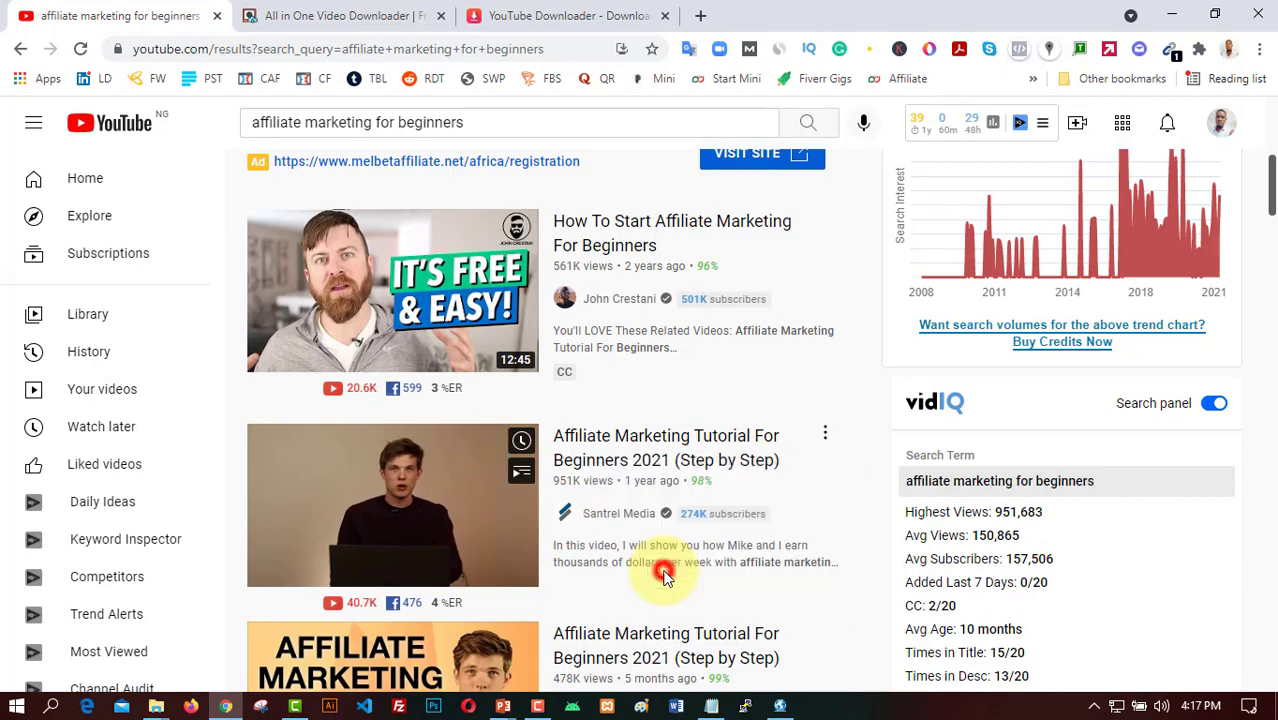
Switch to the All in One Video Downloader page and open its YouTube Video Downloader
left_click(395, 15)
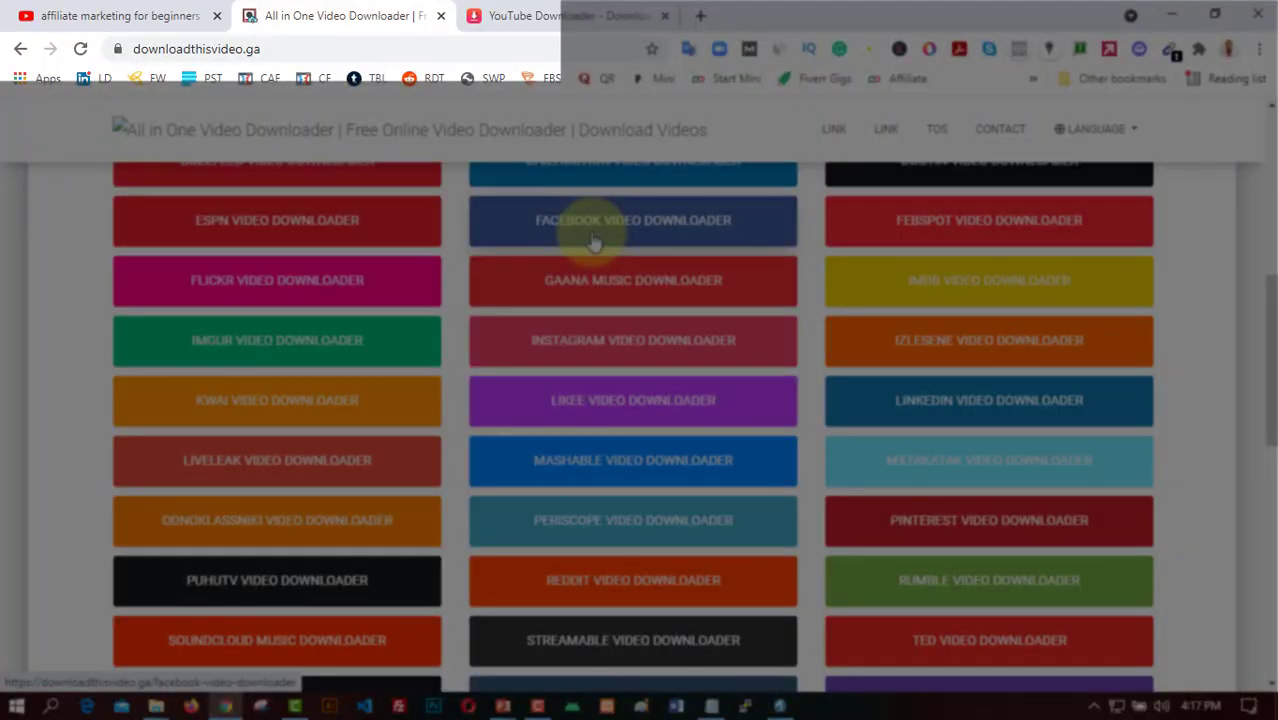
scroll(594, 242, "down", 3)
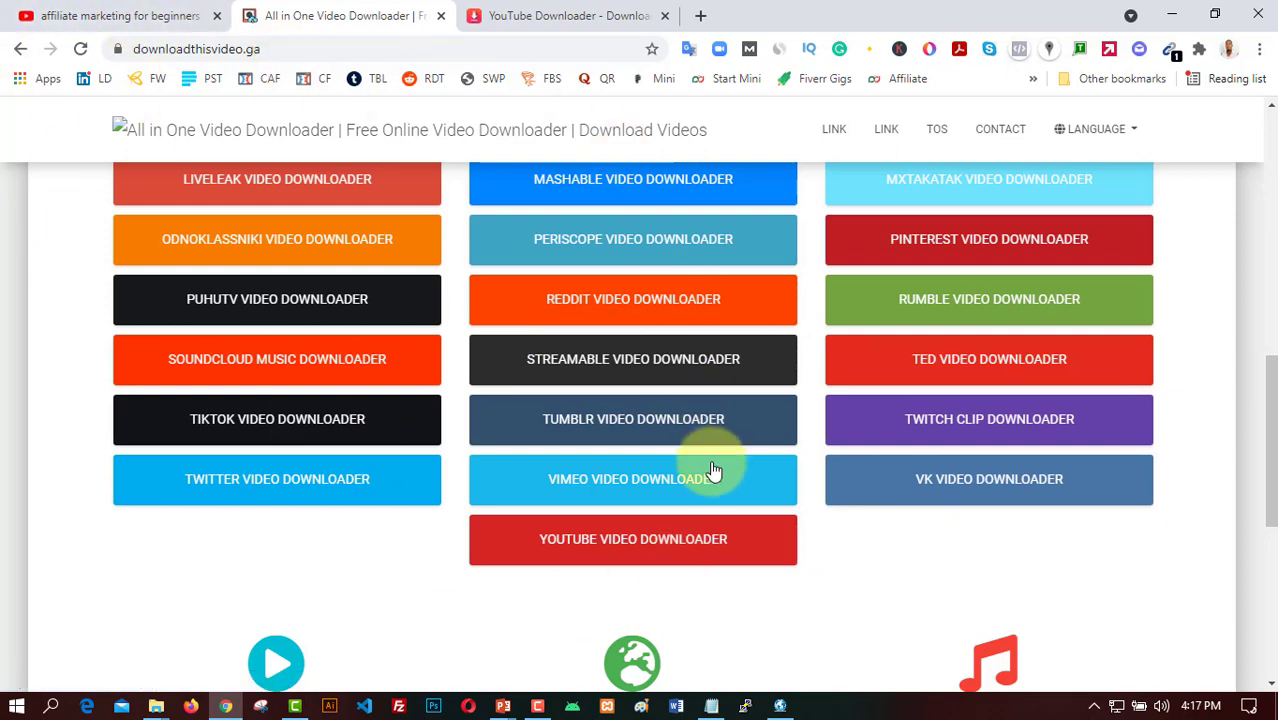
left_click(641, 540)
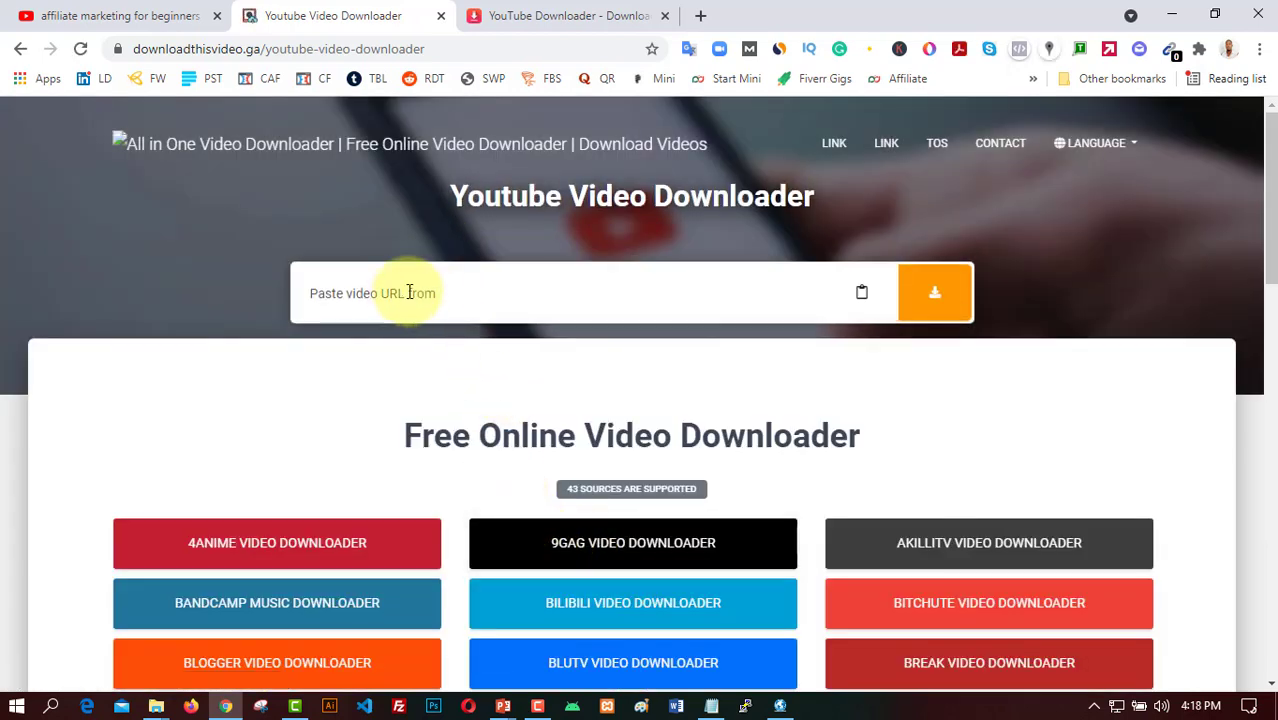
Paste the copied YouTube link into the downloader and fetch the video's download options
left_click(407, 294)
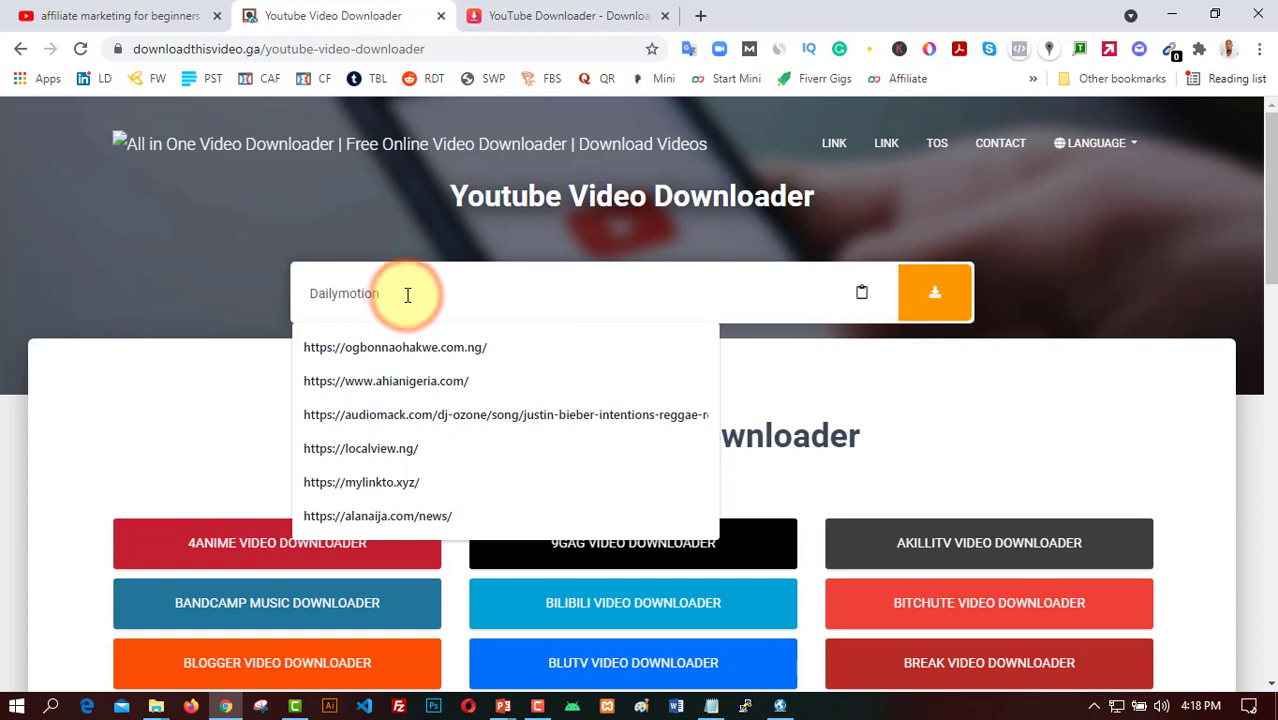
key("ctrl+v")
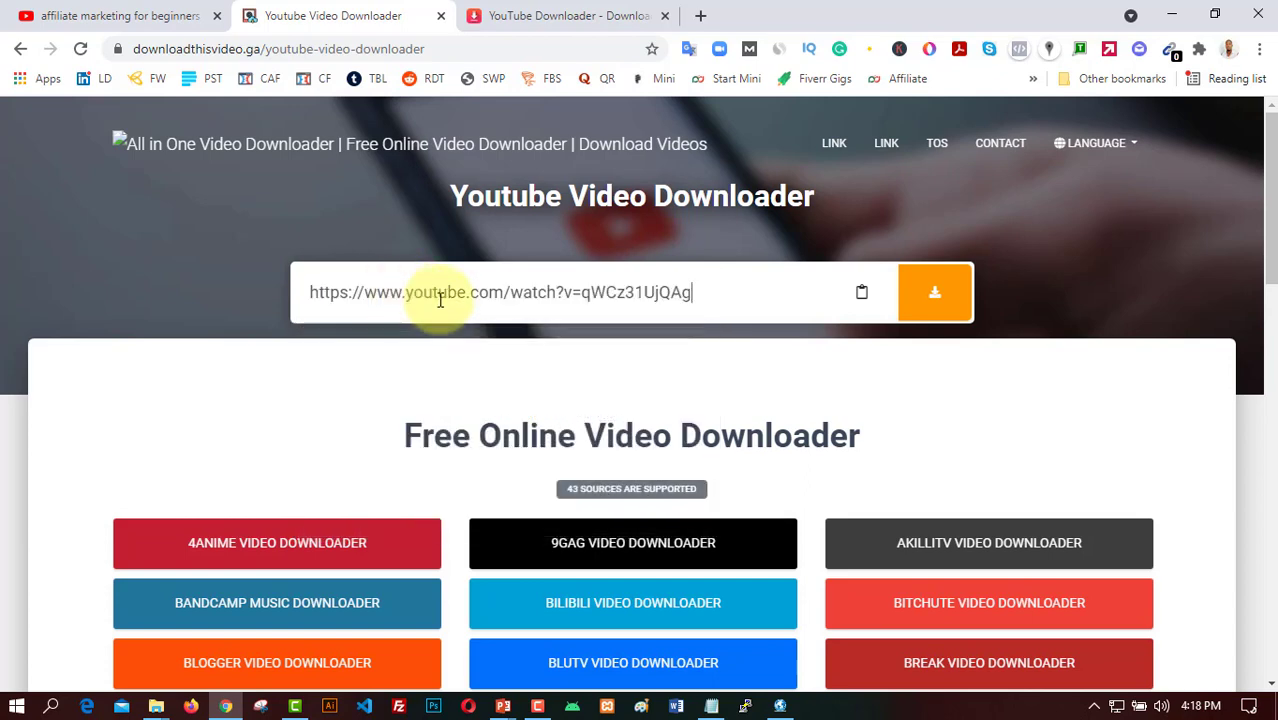
left_click(931, 296)
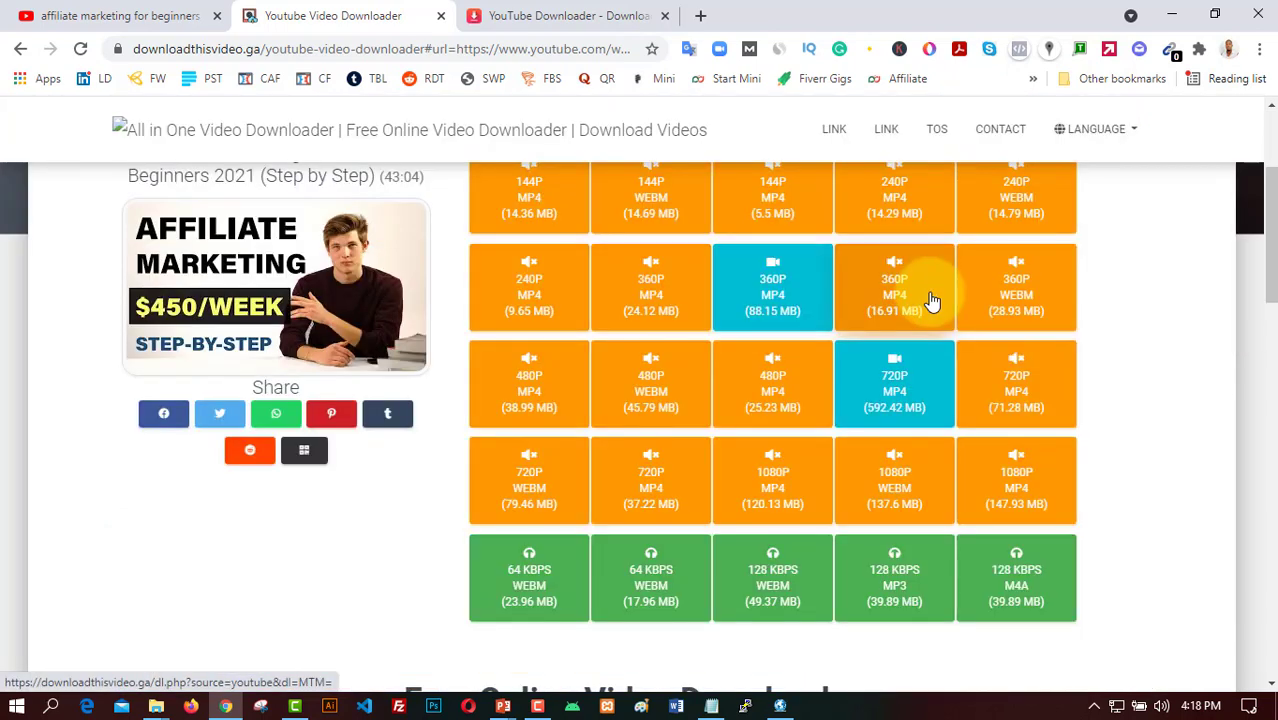
Compare the fetched video with its YouTube result and examine the offered video and audio download formats
scroll(542, 357, "up", 1)
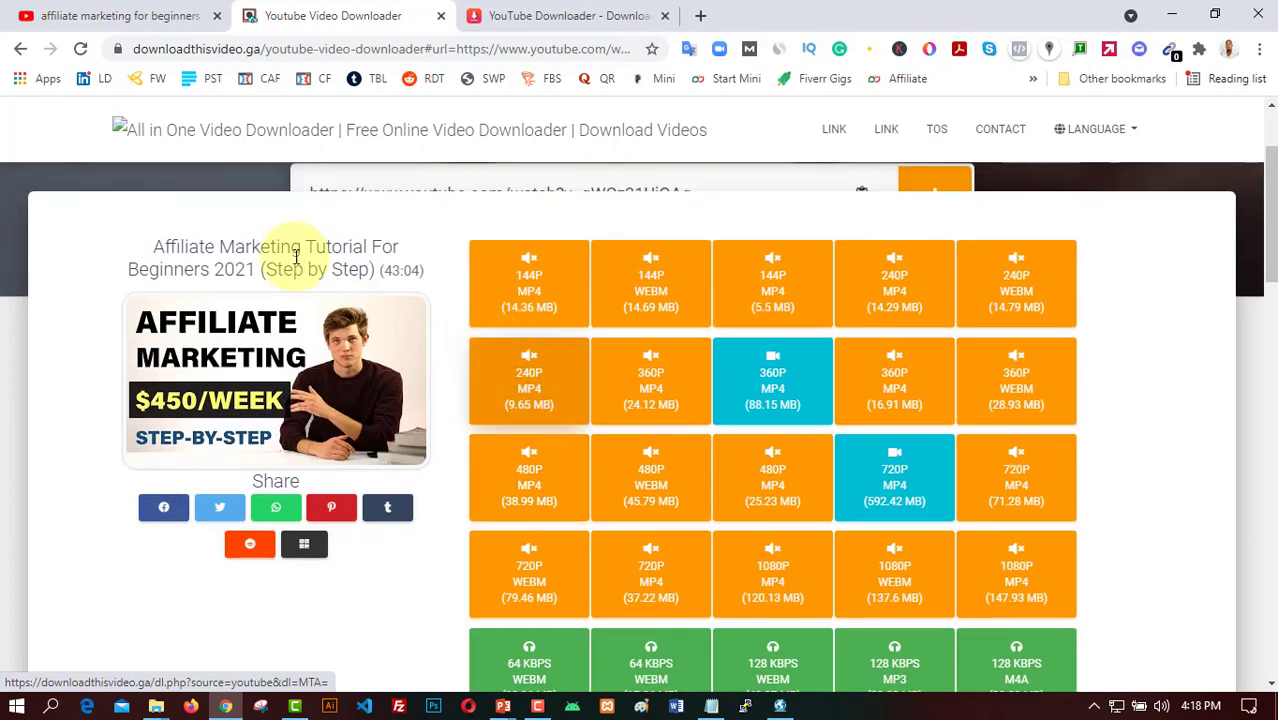
left_click(165, 15)
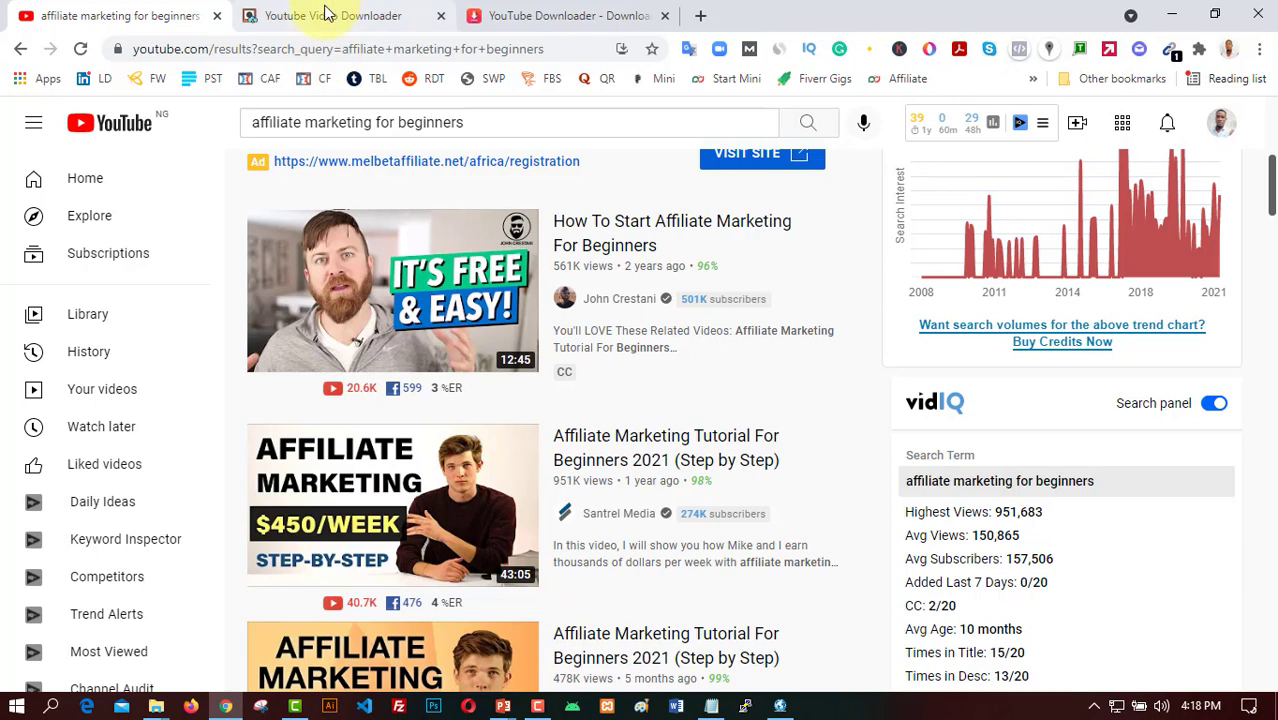
left_click(322, 14)
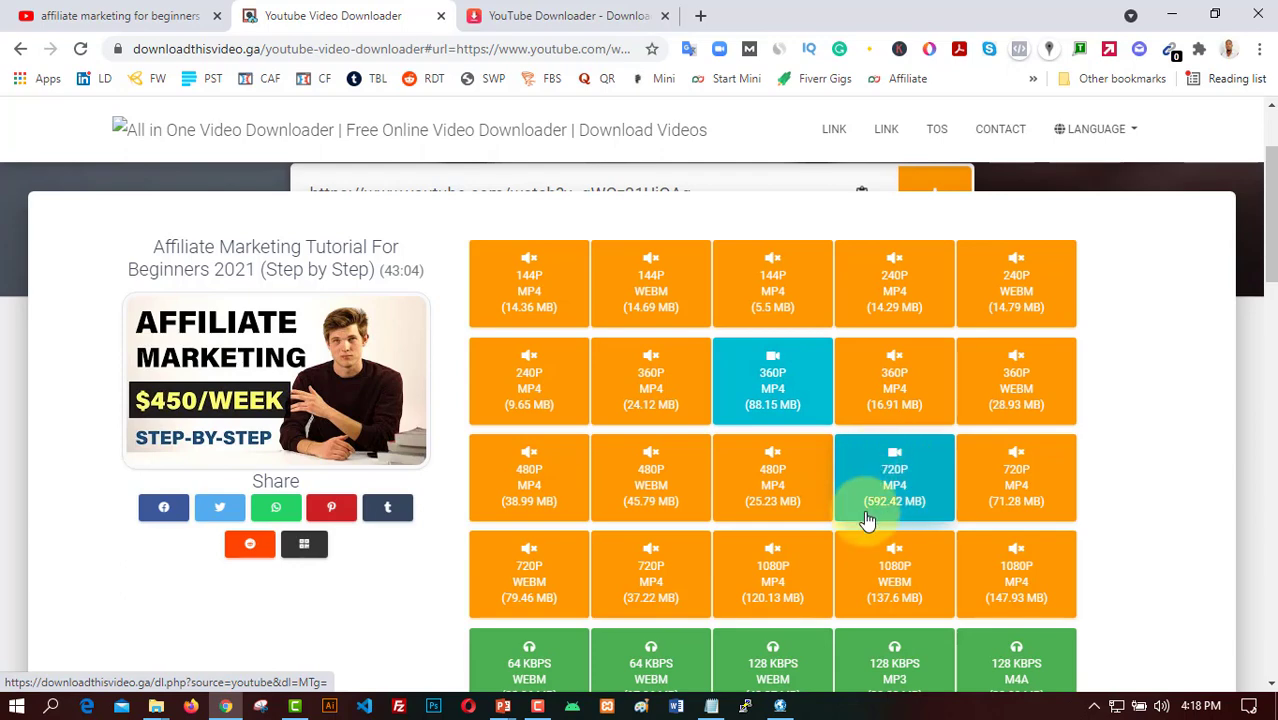
scroll(890, 483, "down", 1)
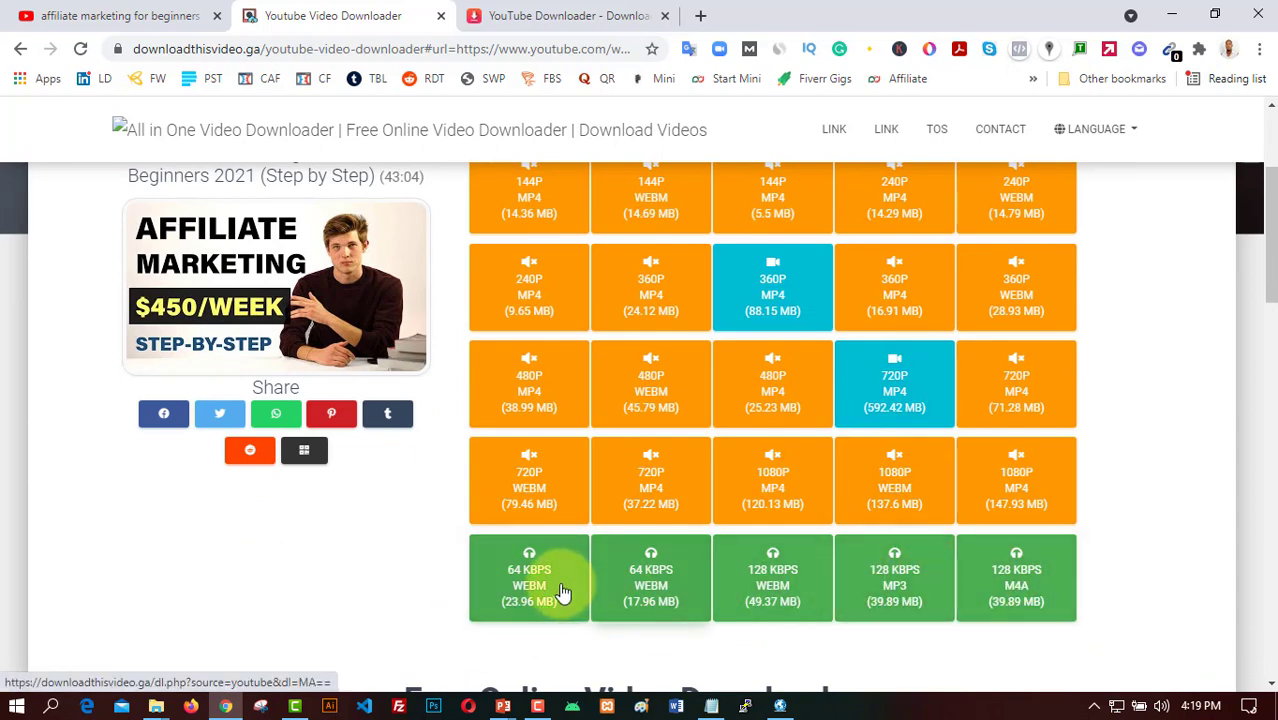
scroll(613, 579, "down", 2)
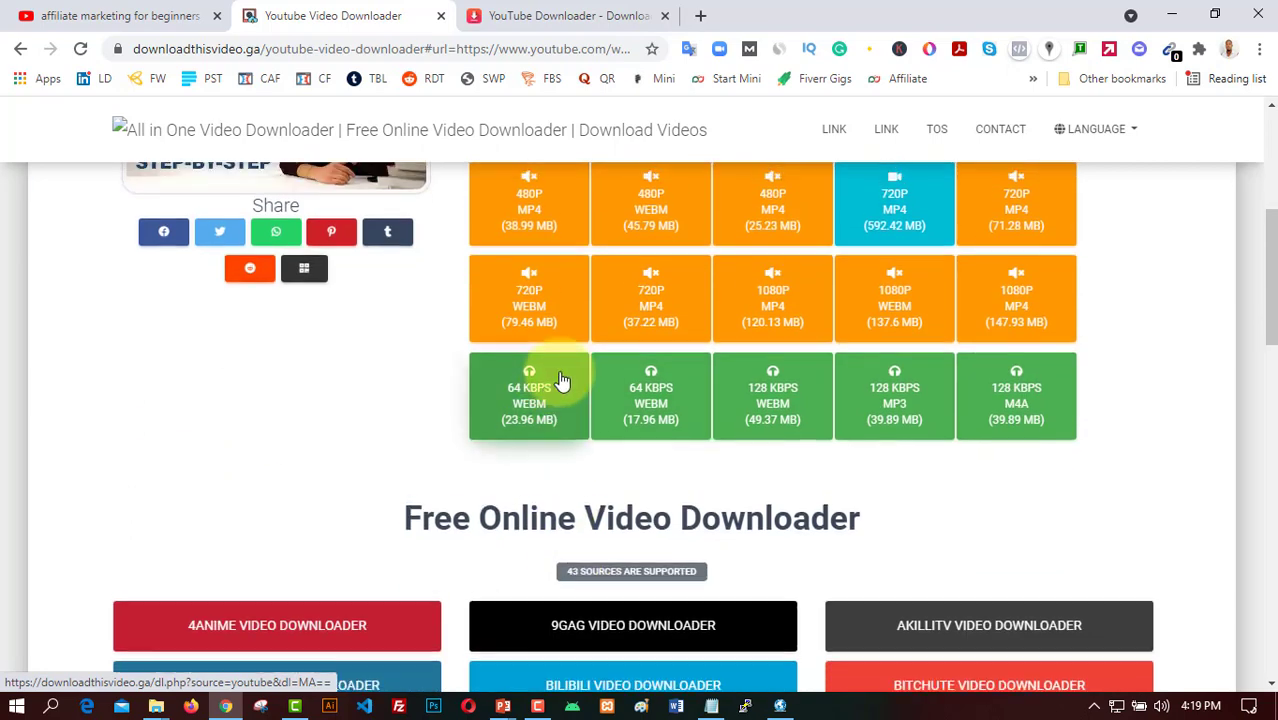
scroll(562, 380, "up", 3)
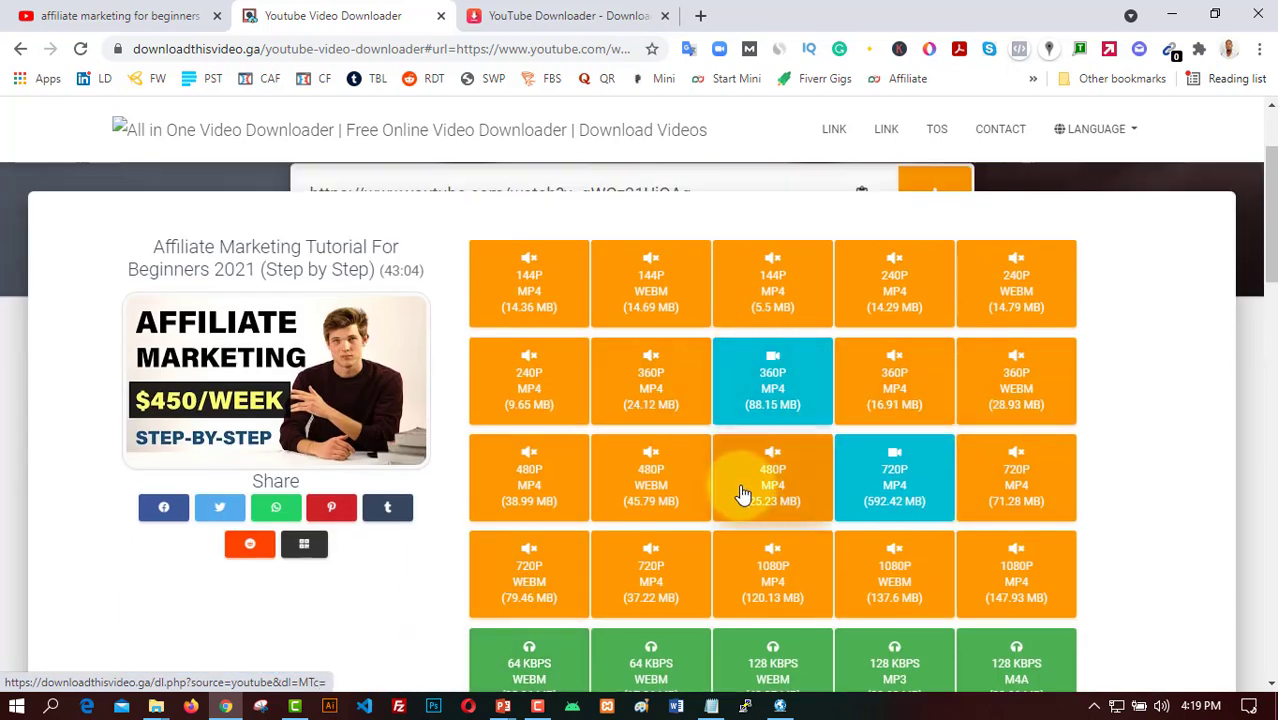
left_click(185, 15)
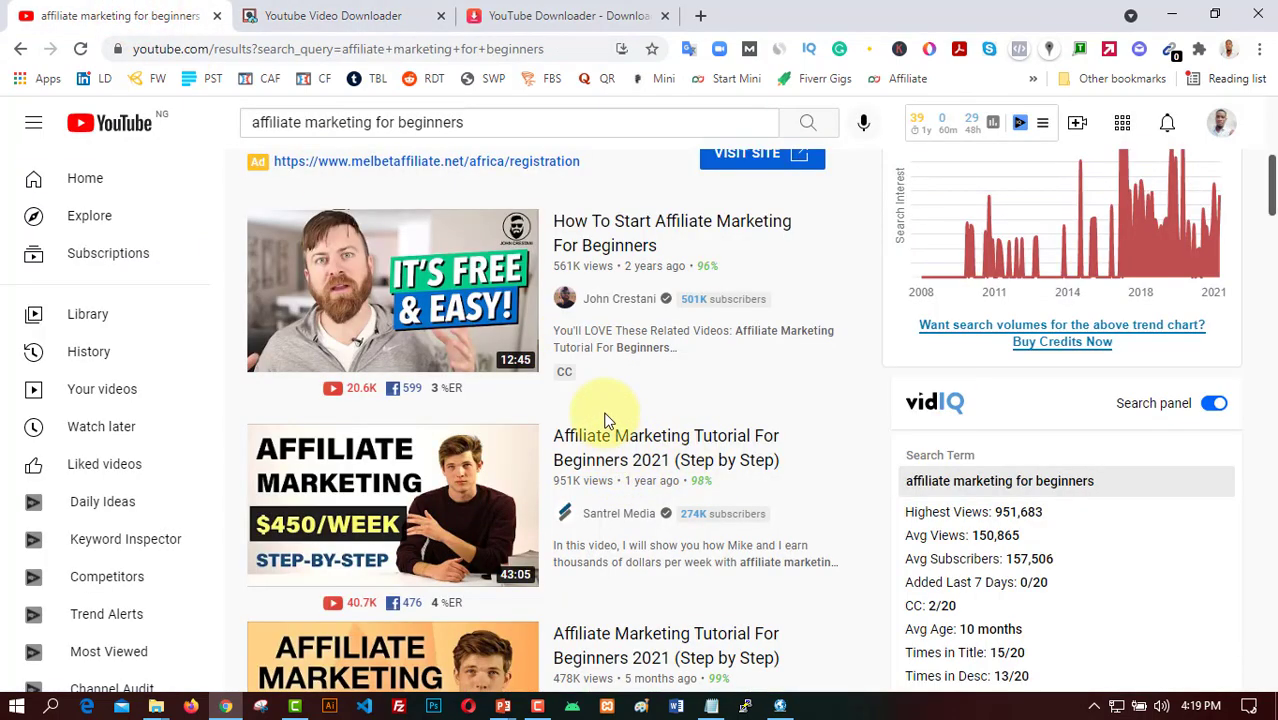
left_click(330, 15)
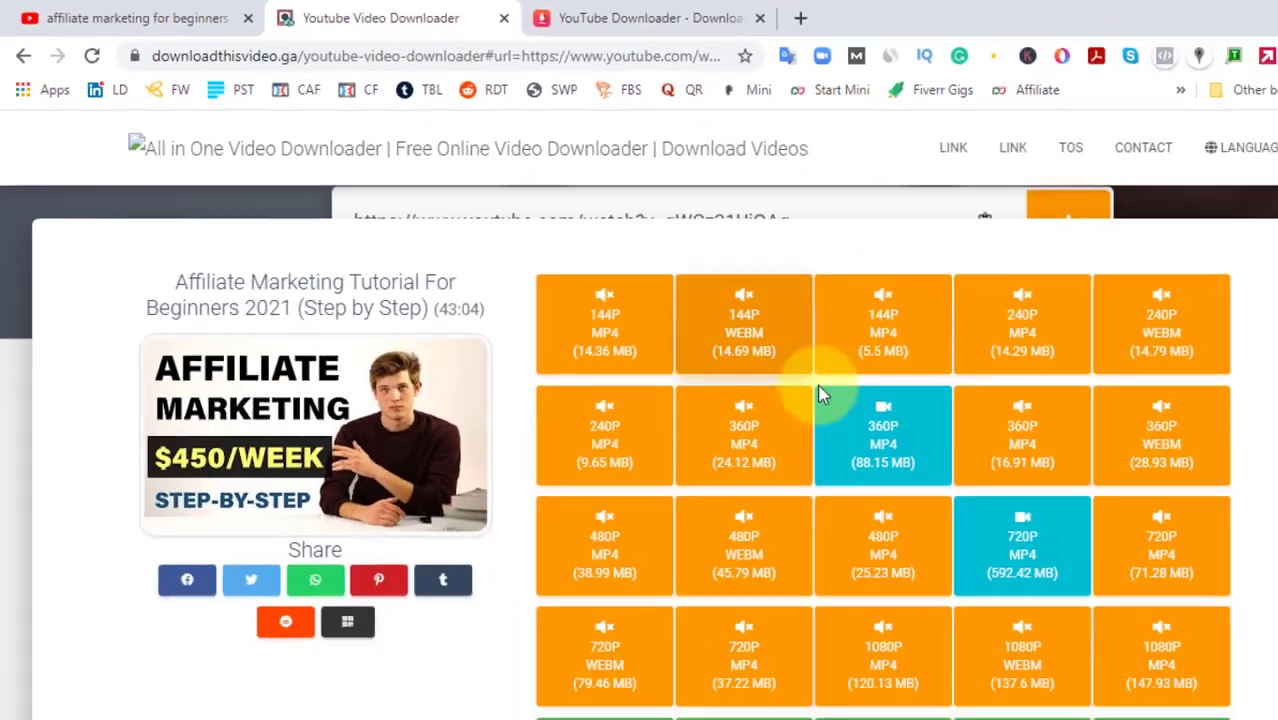
Review the pasted video URL, the format list and the supported sources on the YouTube Video Downloader page
scroll(556, 262, "up", 2)
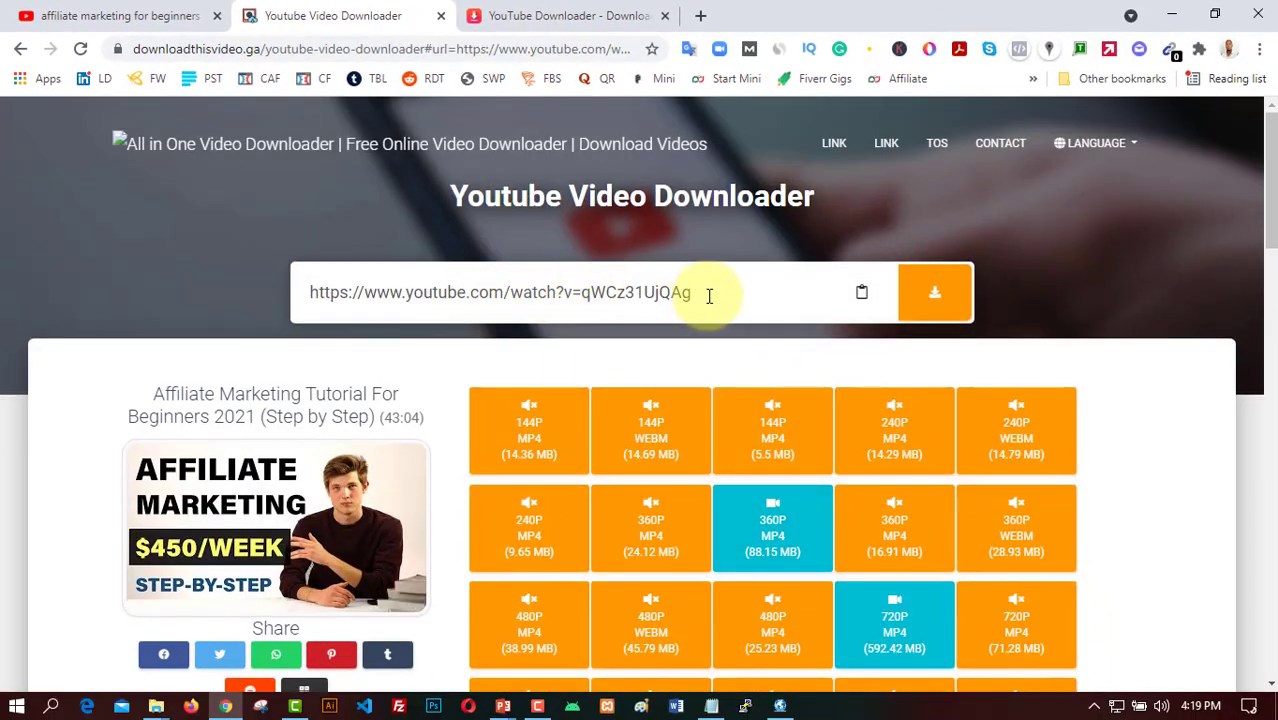
left_click_drag(682, 292, 71, 286)
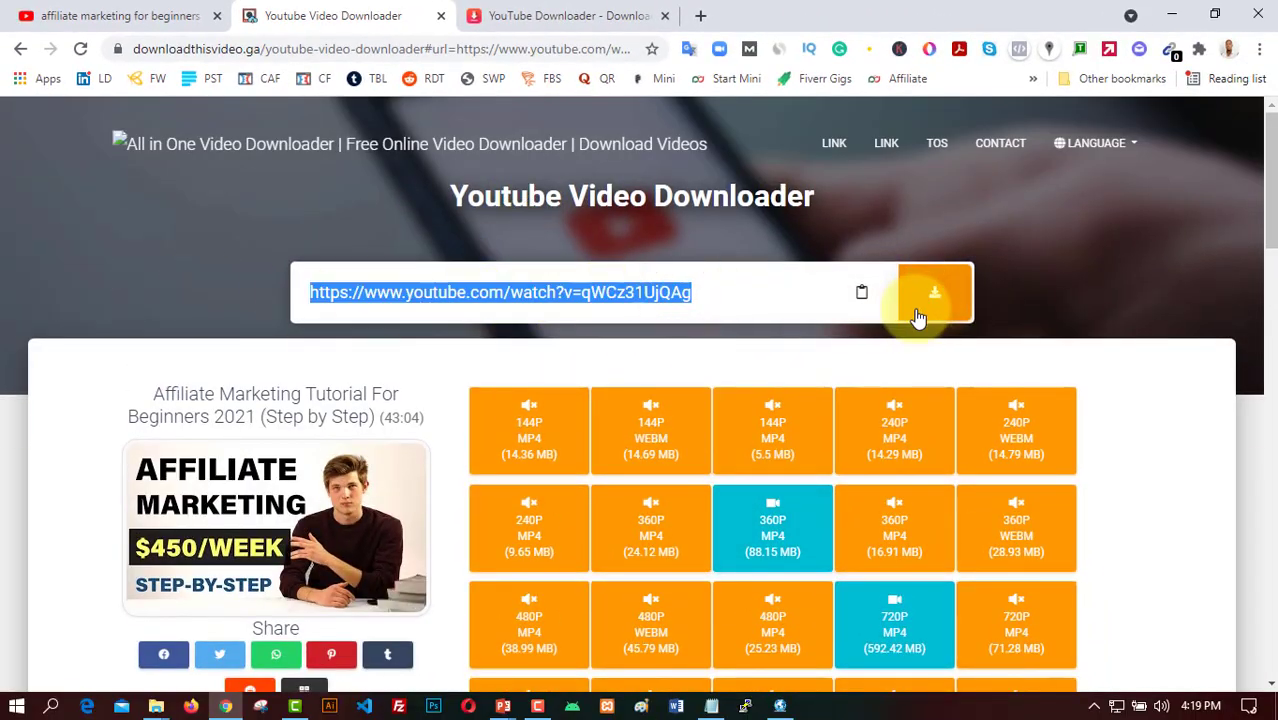
scroll(930, 391, "down", 7)
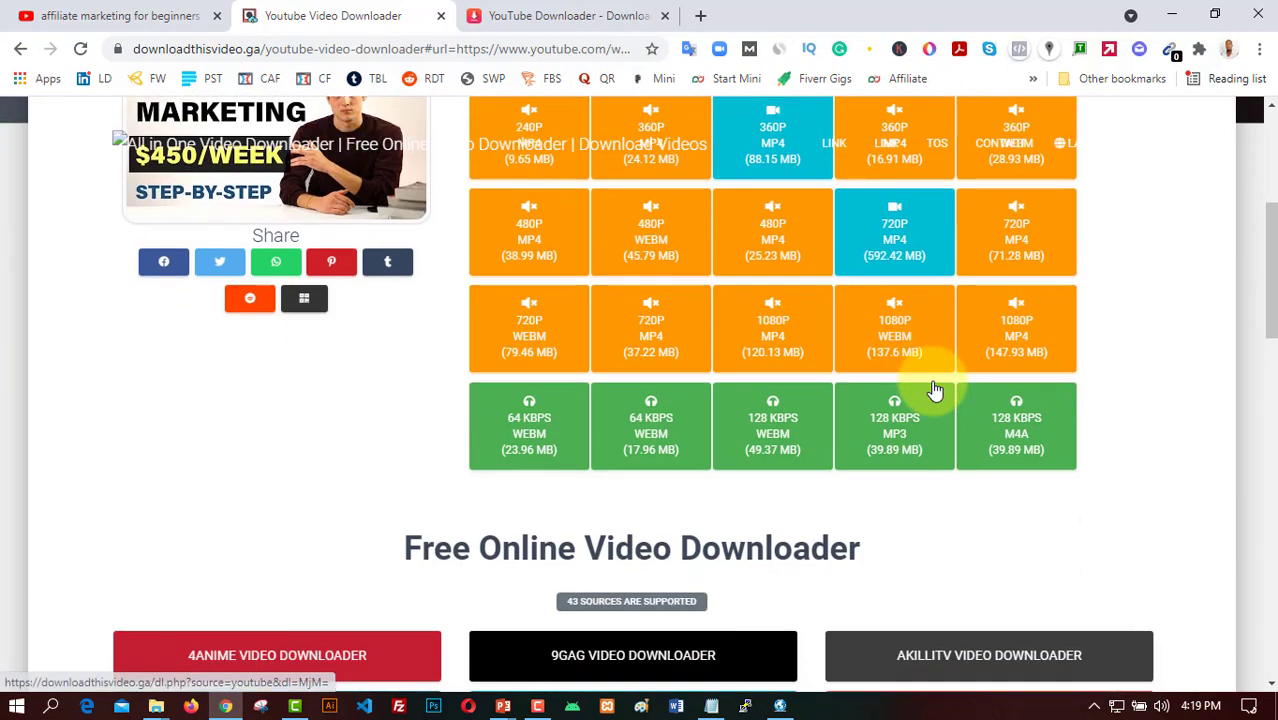
scroll(688, 314, "up", 5)
scroll(540, 280, "up", 1)
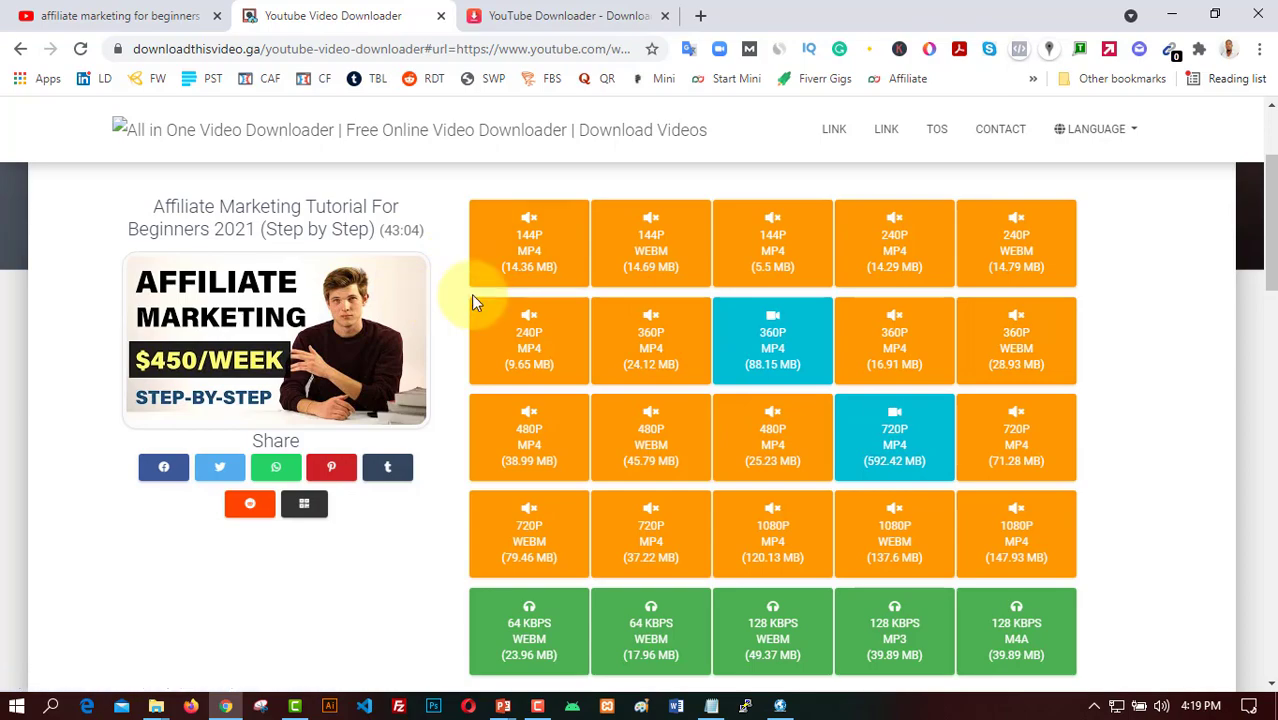
left_click(830, 336)
scroll(826, 338, "down", 8)
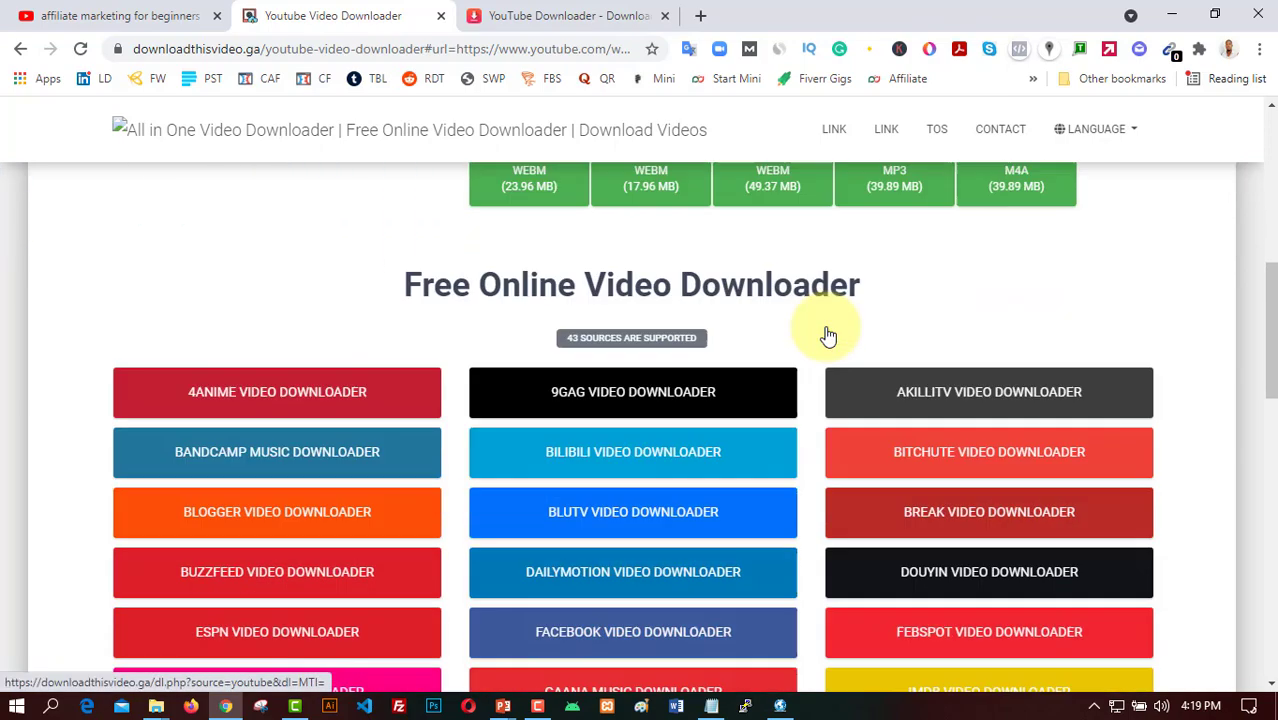
scroll(821, 350, "down", 4)
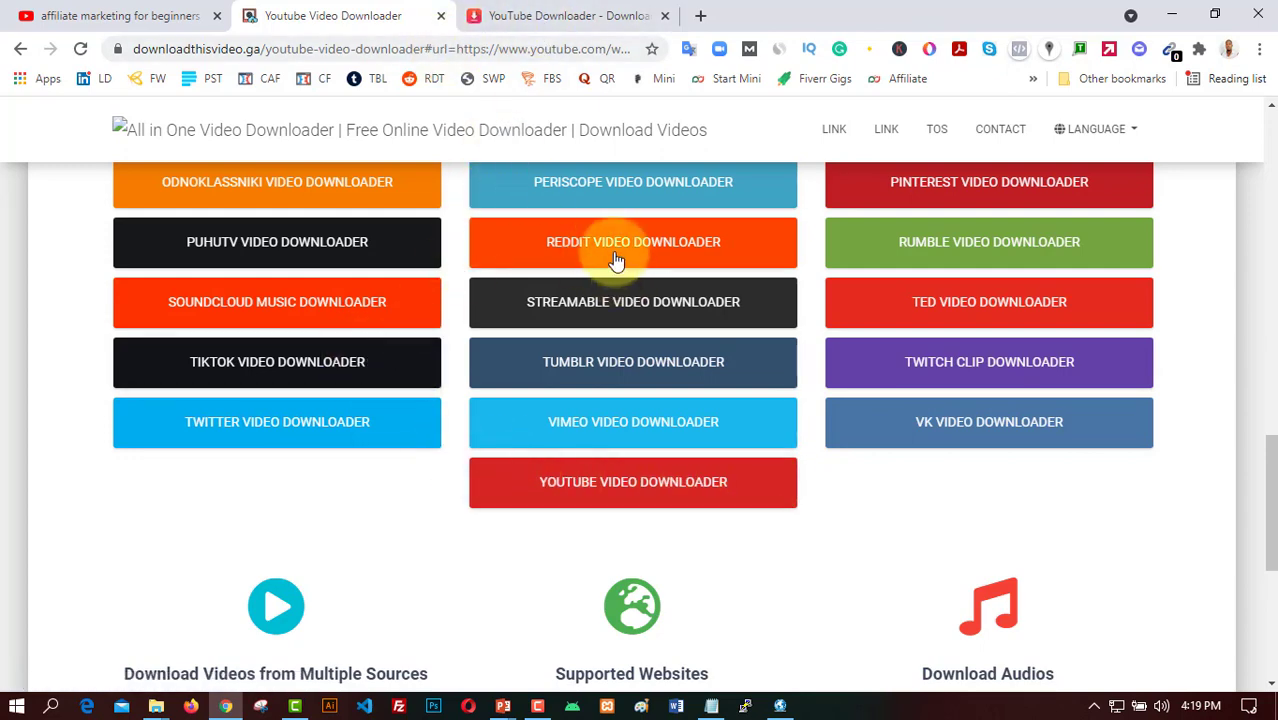
scroll(615, 235, "up", 10)
scroll(810, 240, "up", 2)
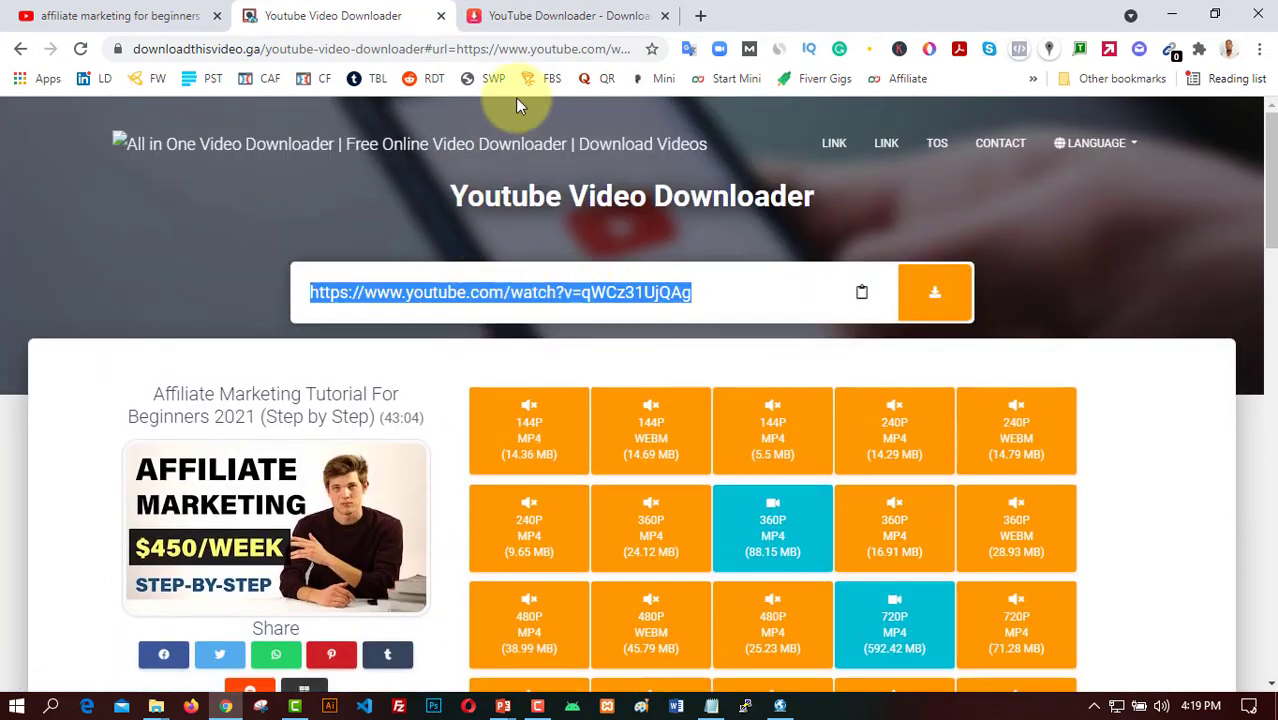
Close the y2mate YouTube Downloader tab and open expertnaire.com/72ip-b in a new tab
left_click(517, 18)
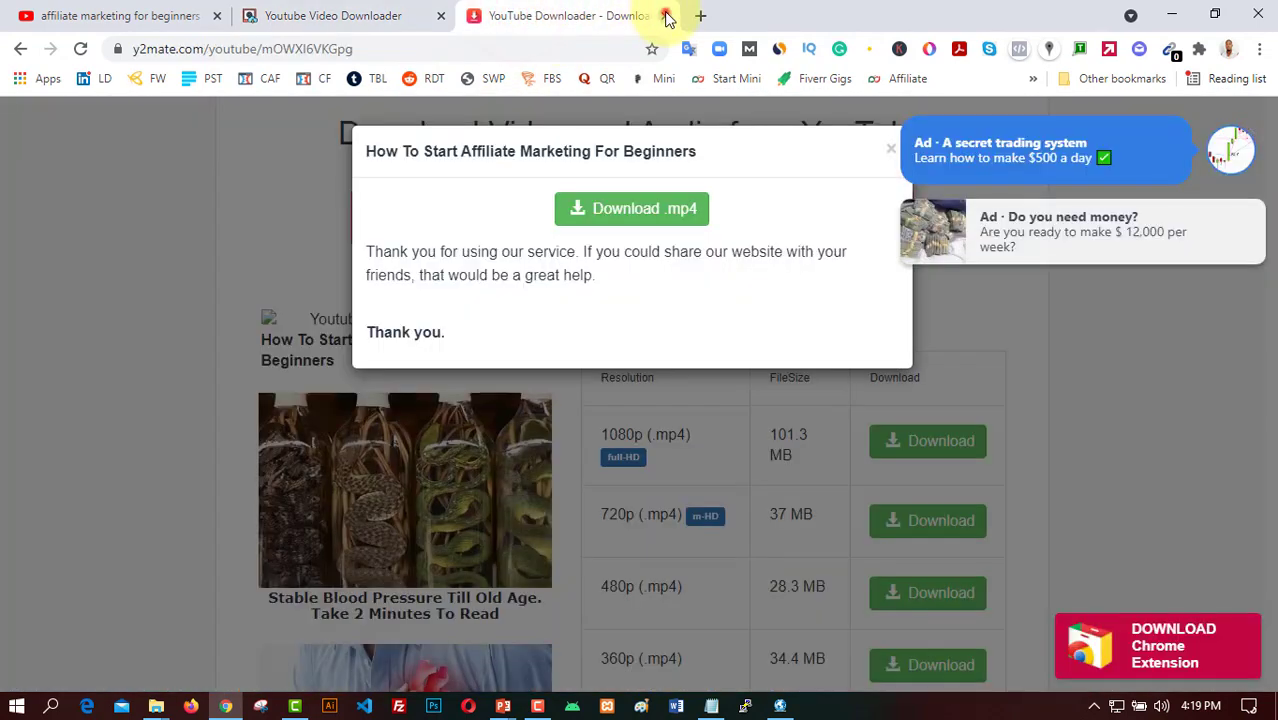
left_click(665, 16)
left_click(480, 17)
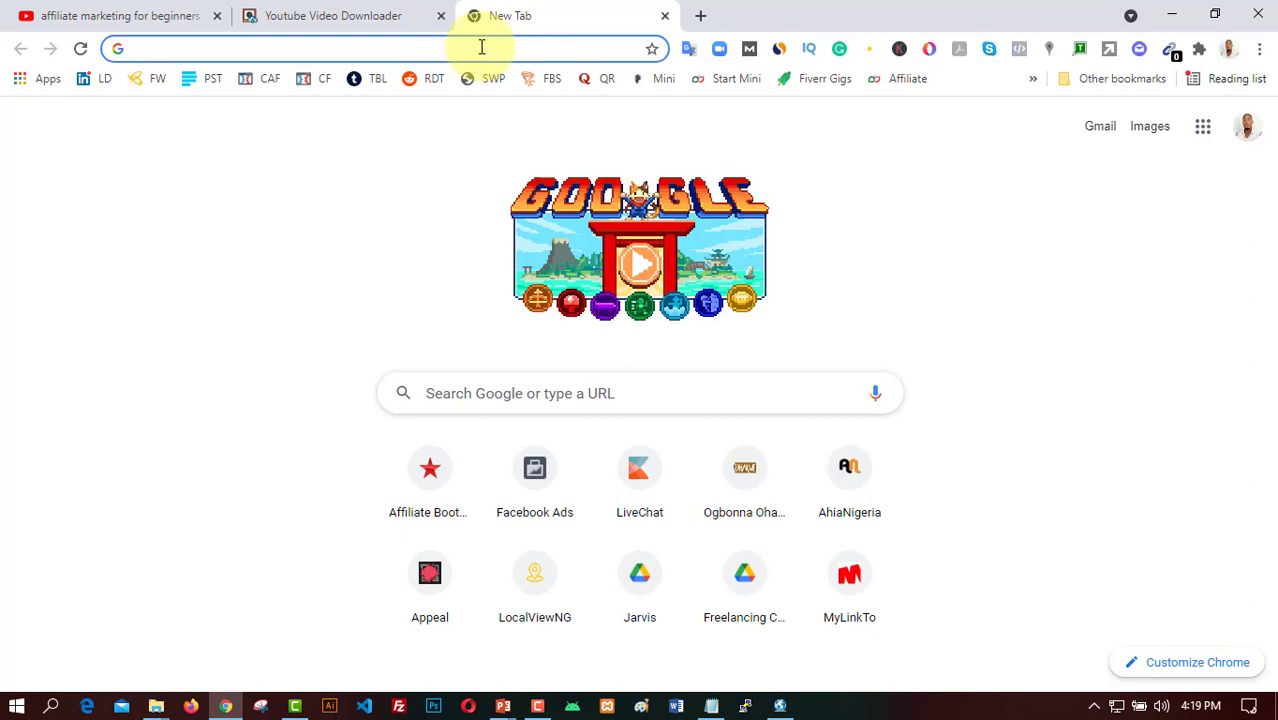
type("expertnaire.com")
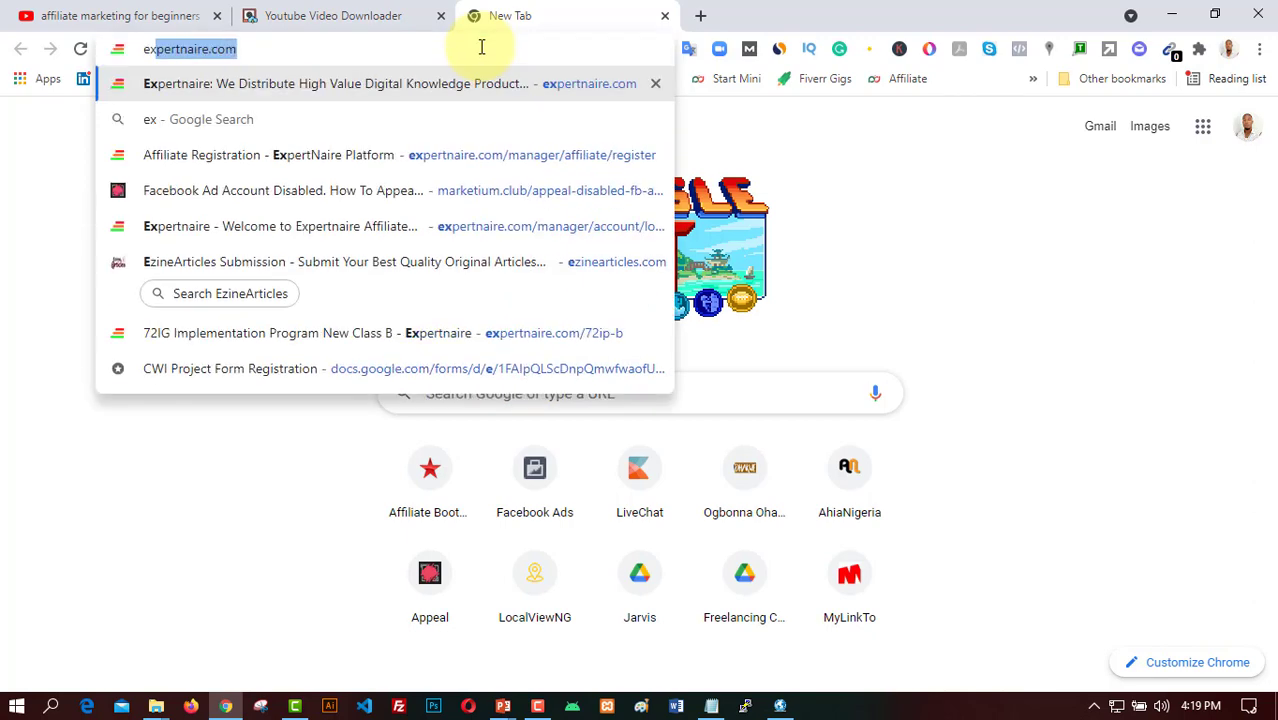
type("/")
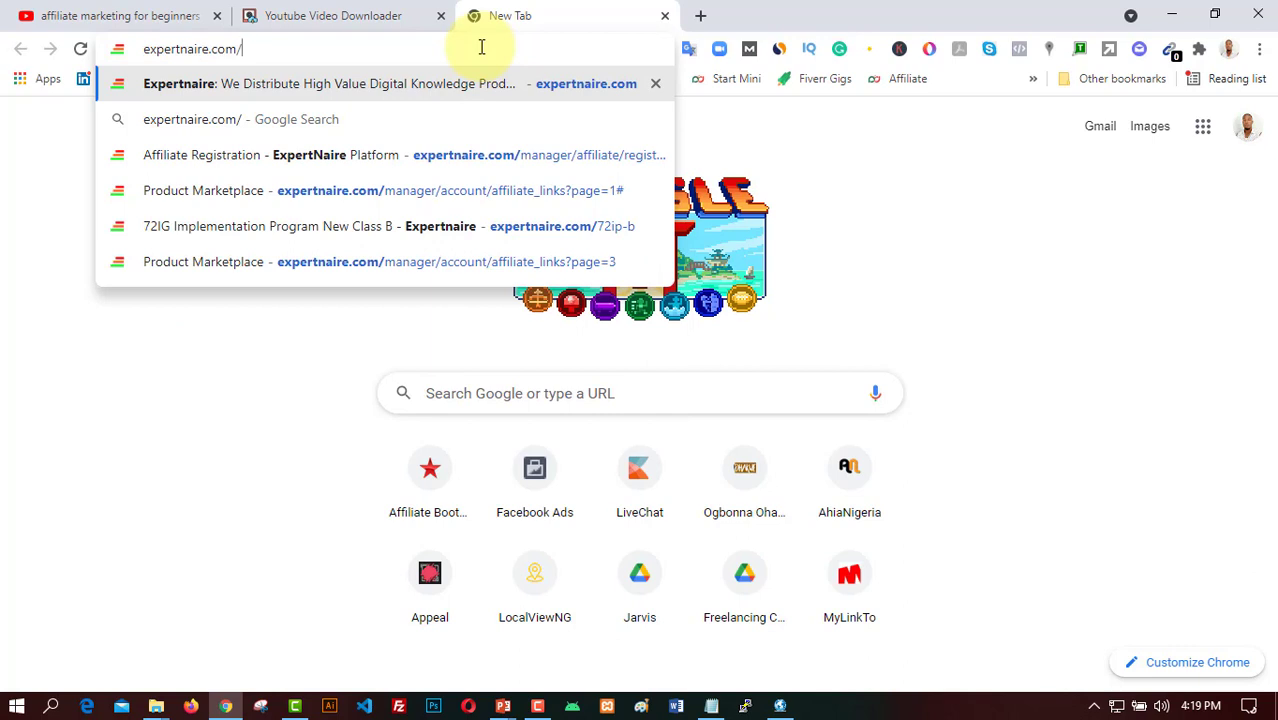
key("Up")
key("Up")
key("Return")
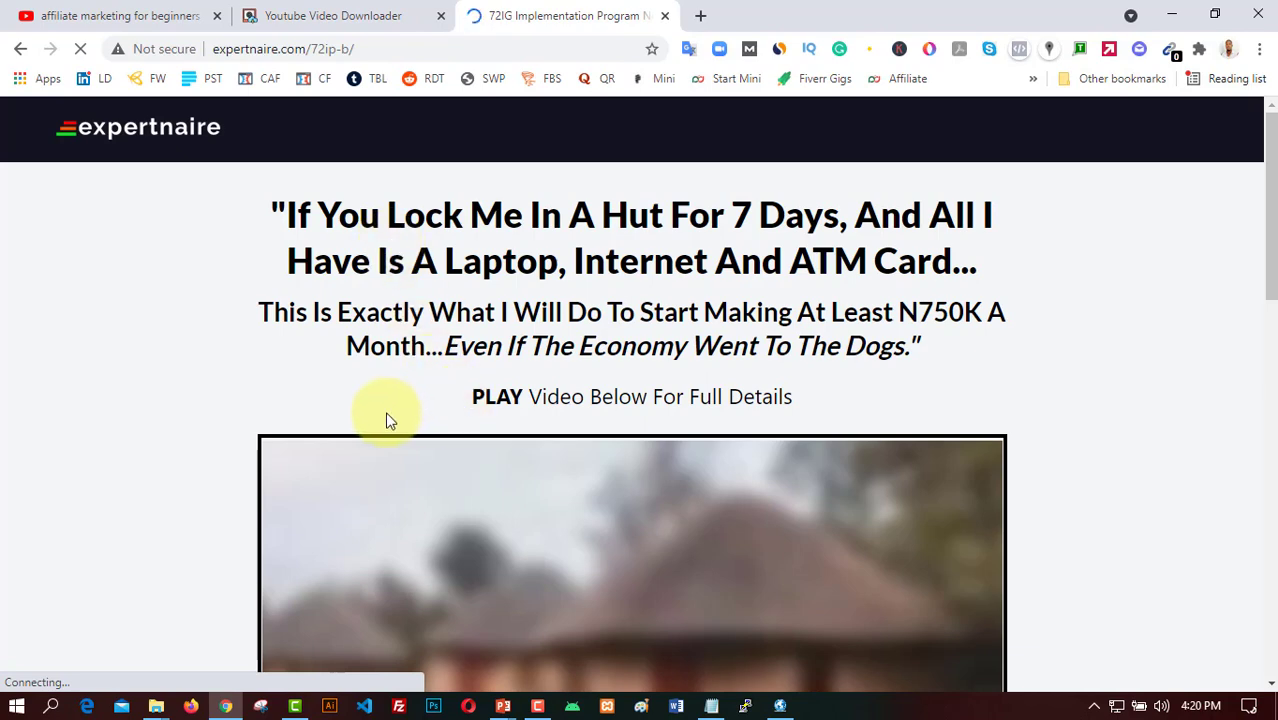
Look through the 72IG Implementation Program page and reload it to view its embedded video
scroll(390, 420, "down", 2)
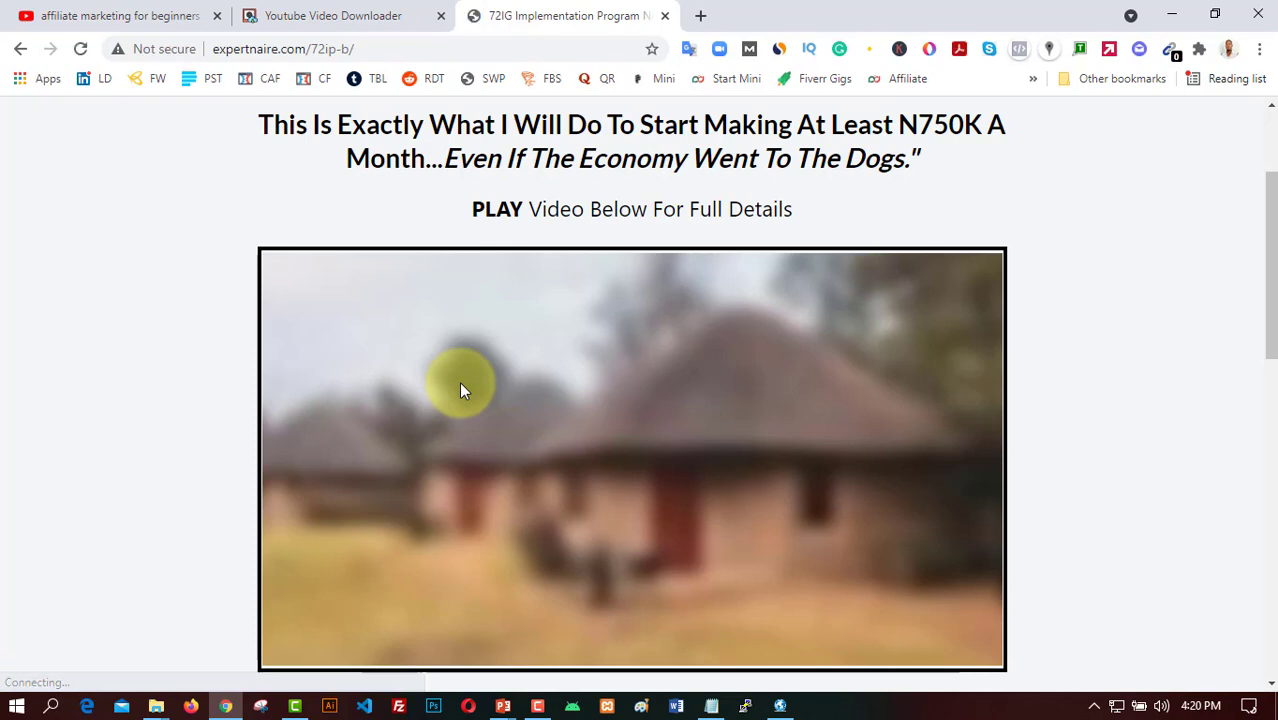
scroll(612, 440, "down", 5)
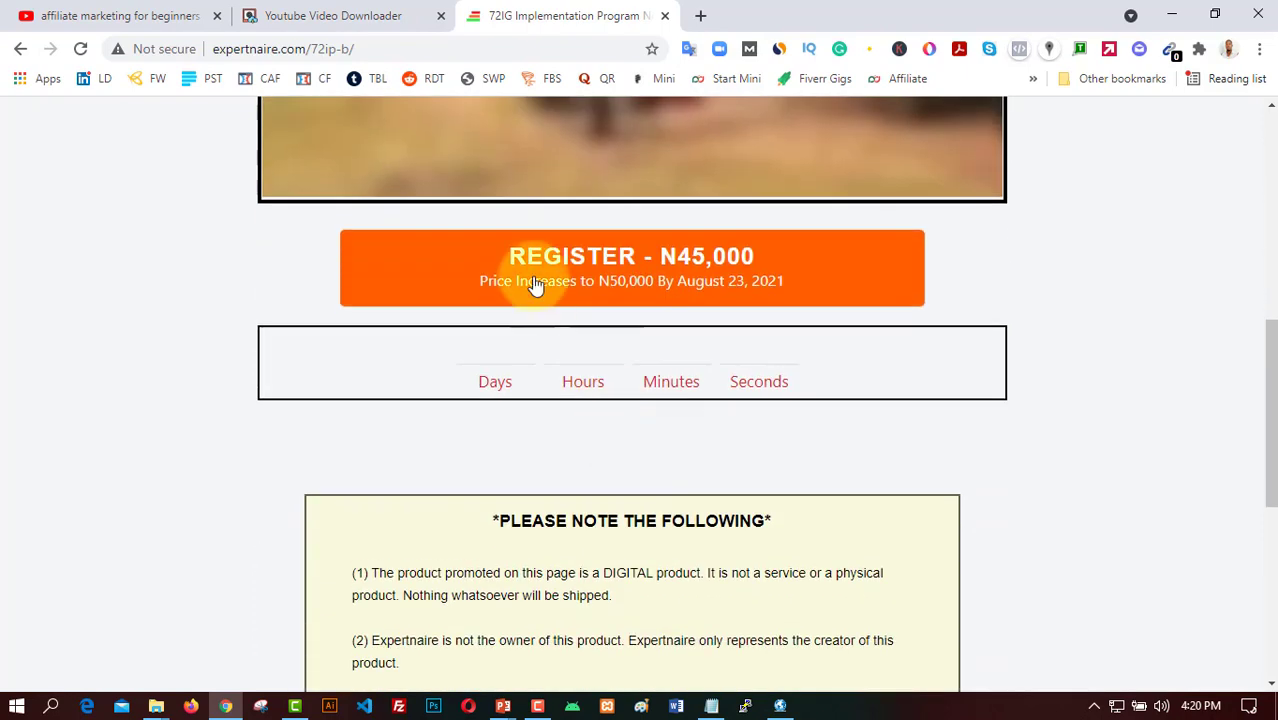
scroll(597, 226, "up", 1)
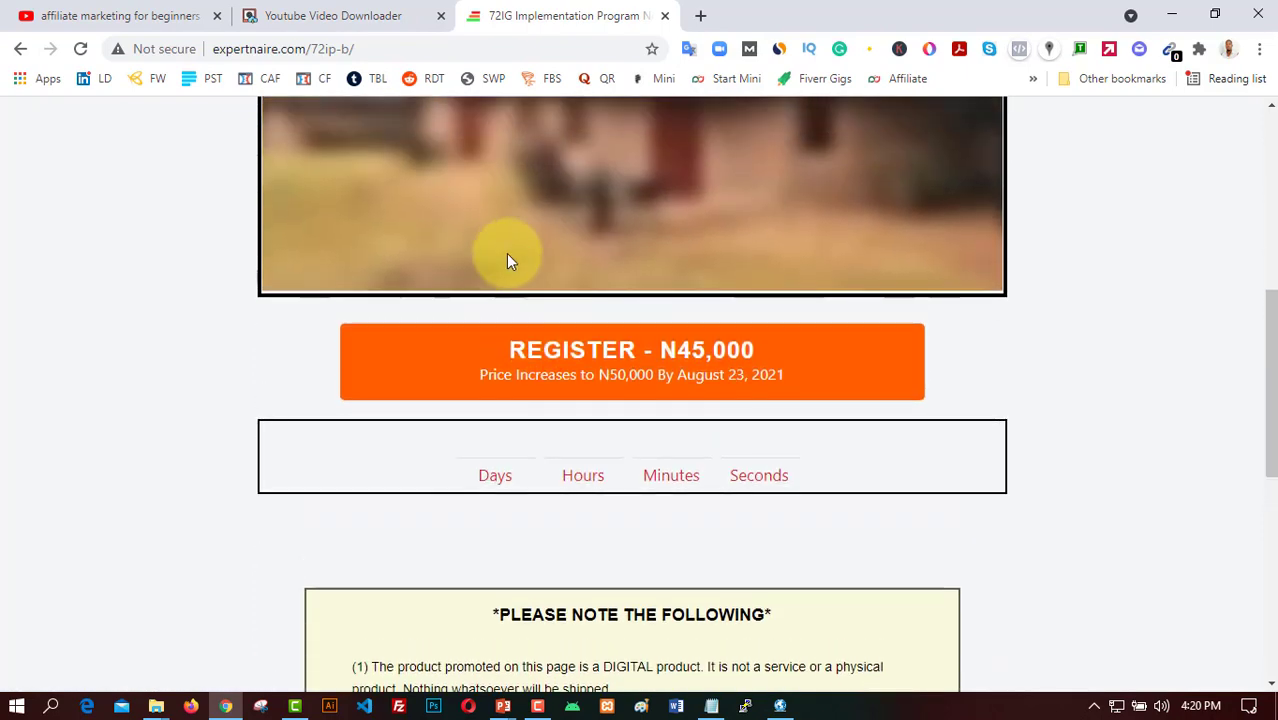
left_click(80, 48)
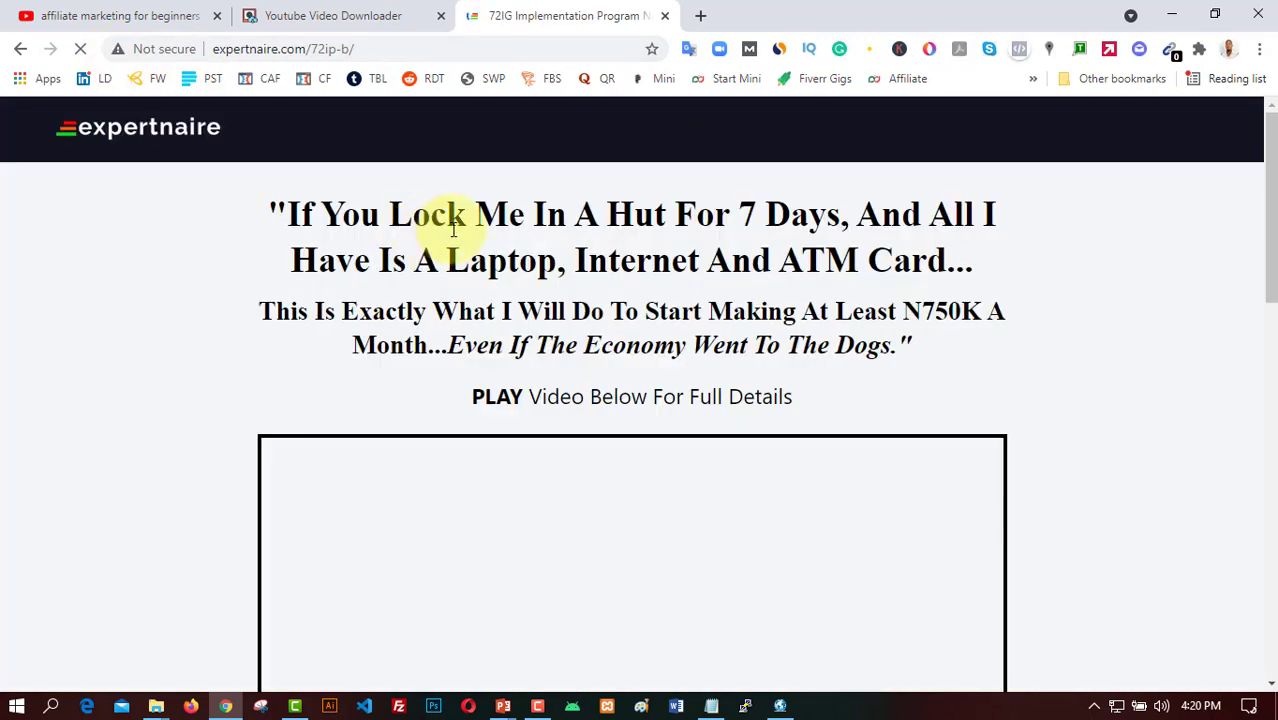
scroll(656, 253, "down", 3)
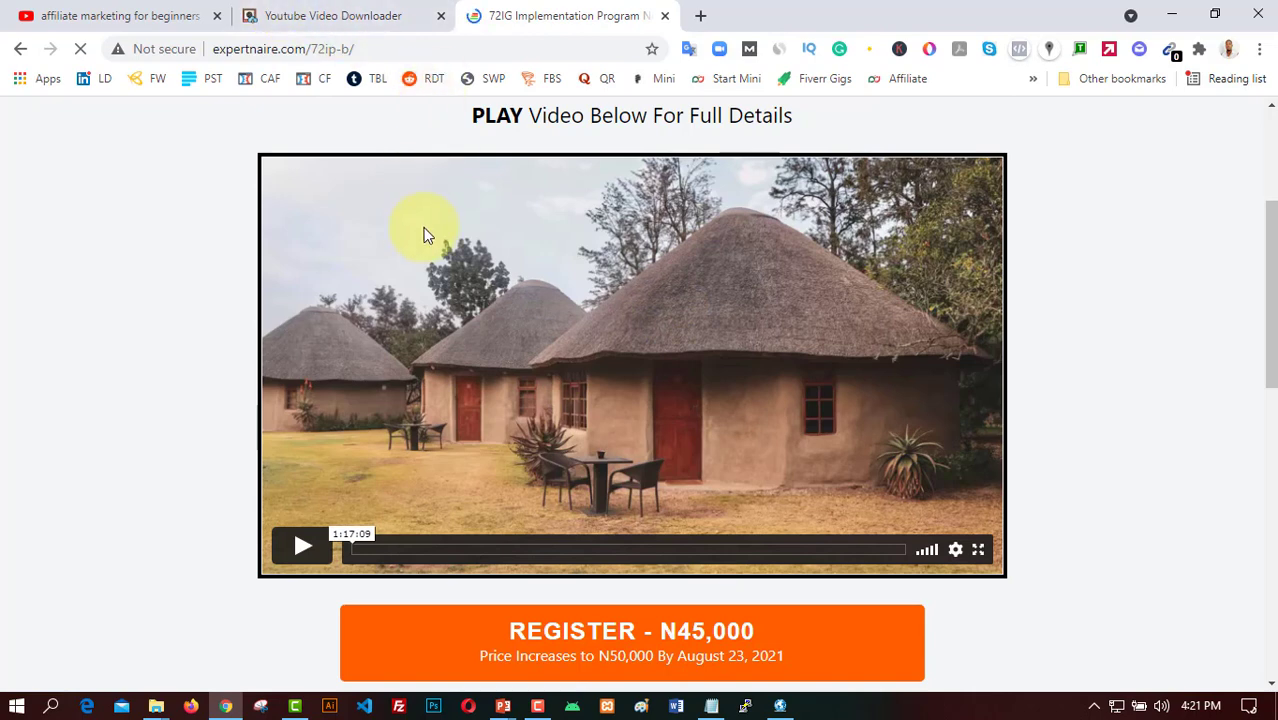
Search Google in a new tab for "download vidmeo video online"
left_click(703, 12)
type("donwloa")
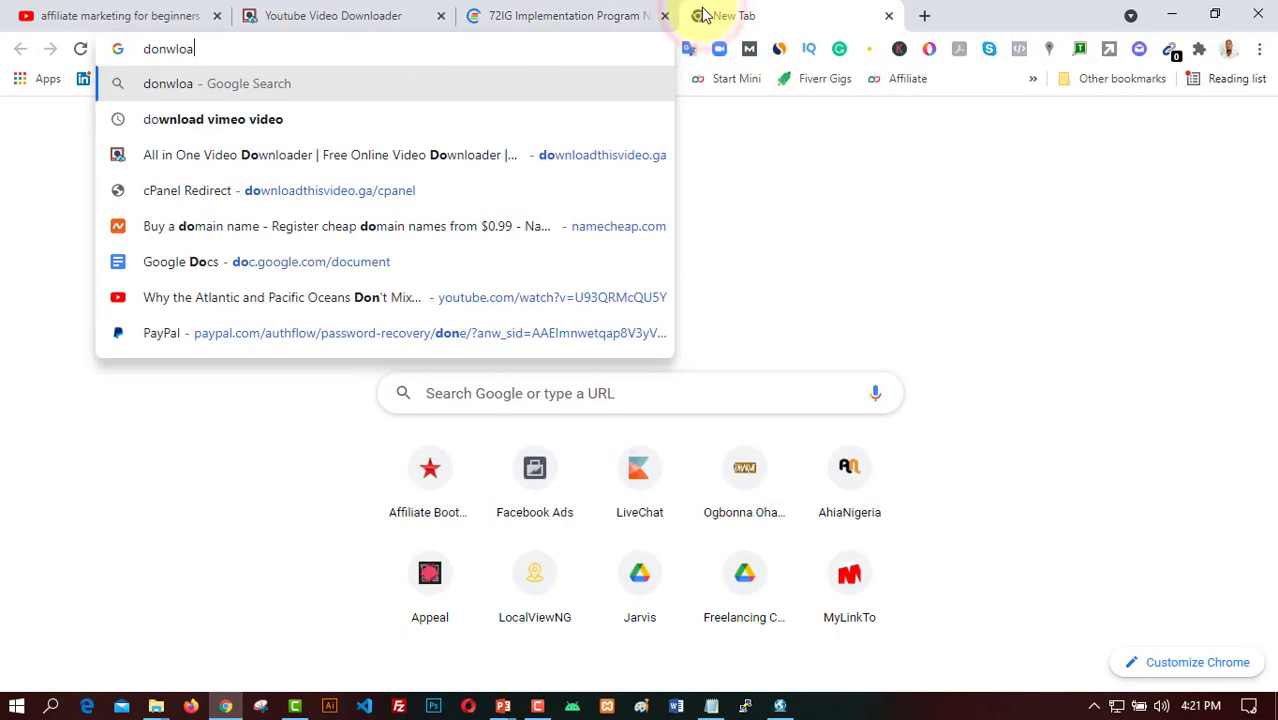
type("d vi")
key("Down")
key("Down")
key("Down")
key("Up")
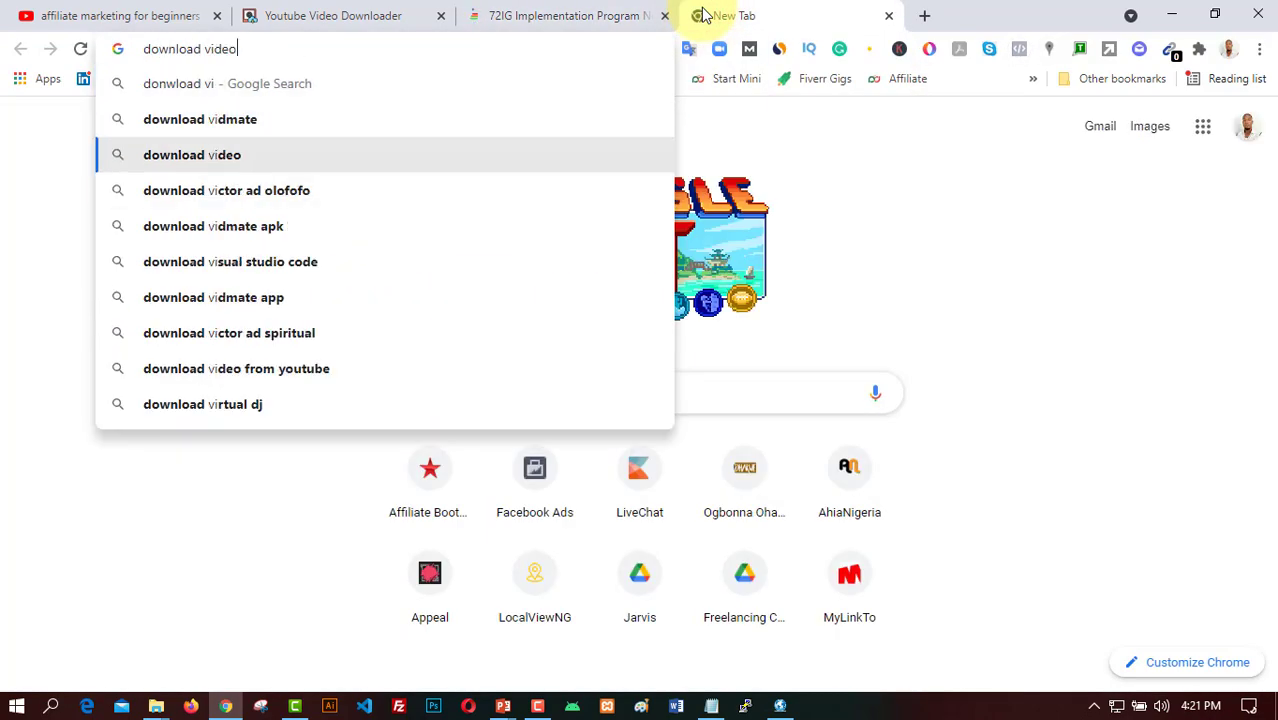
key("BackSpace")
key("BackSpace")
type("meo video onlin")
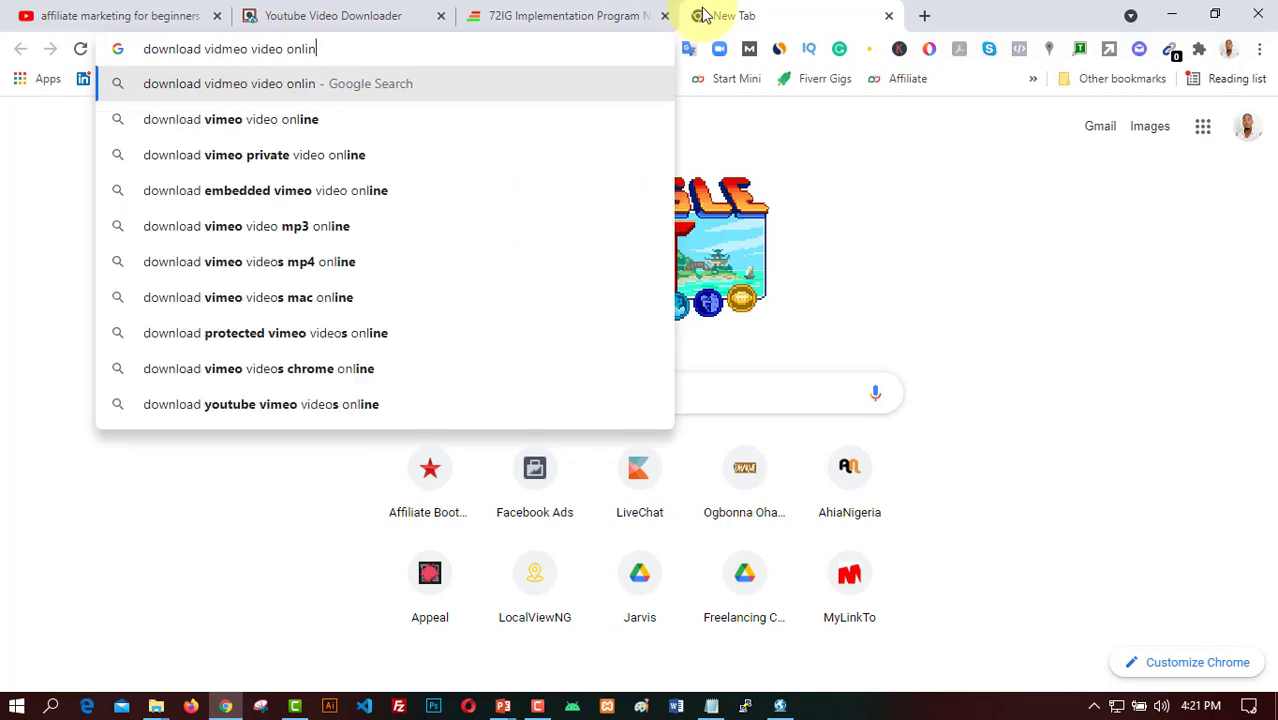
type("e")
key("Return")
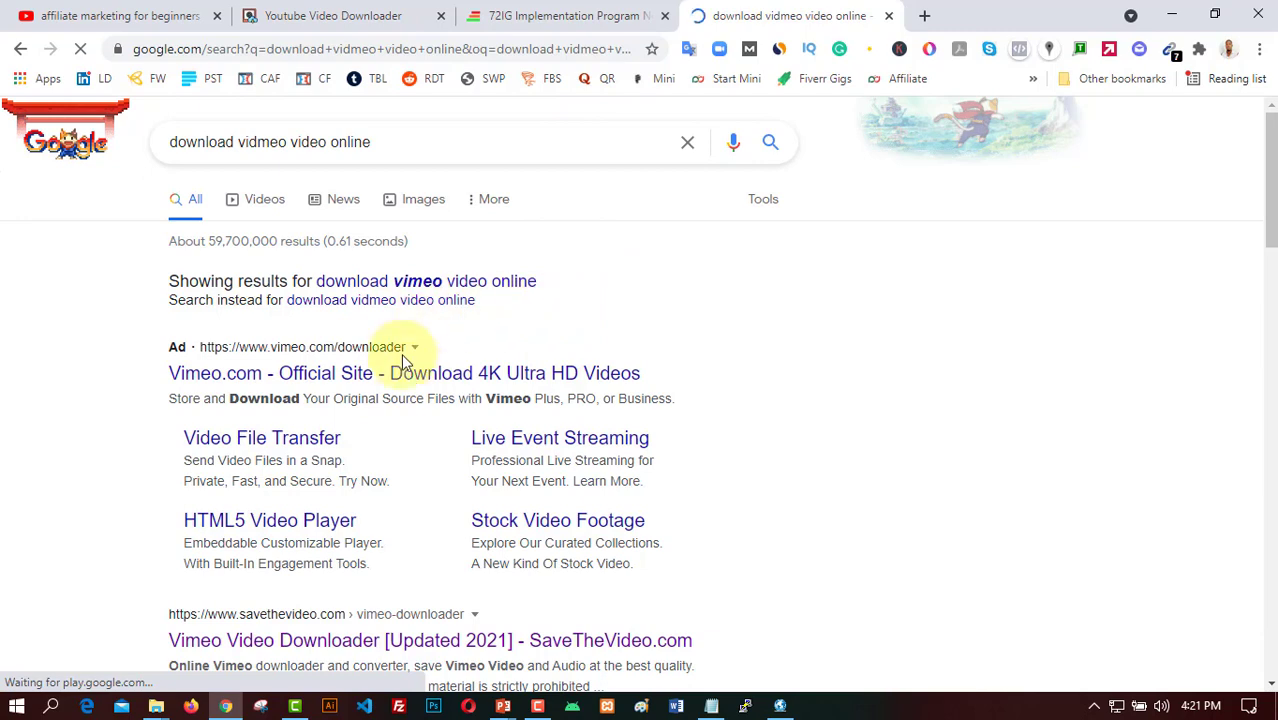
Open the SaveTheVideo.com Vimeo Video Downloader page from the search results
scroll(405, 380, "down", 2)
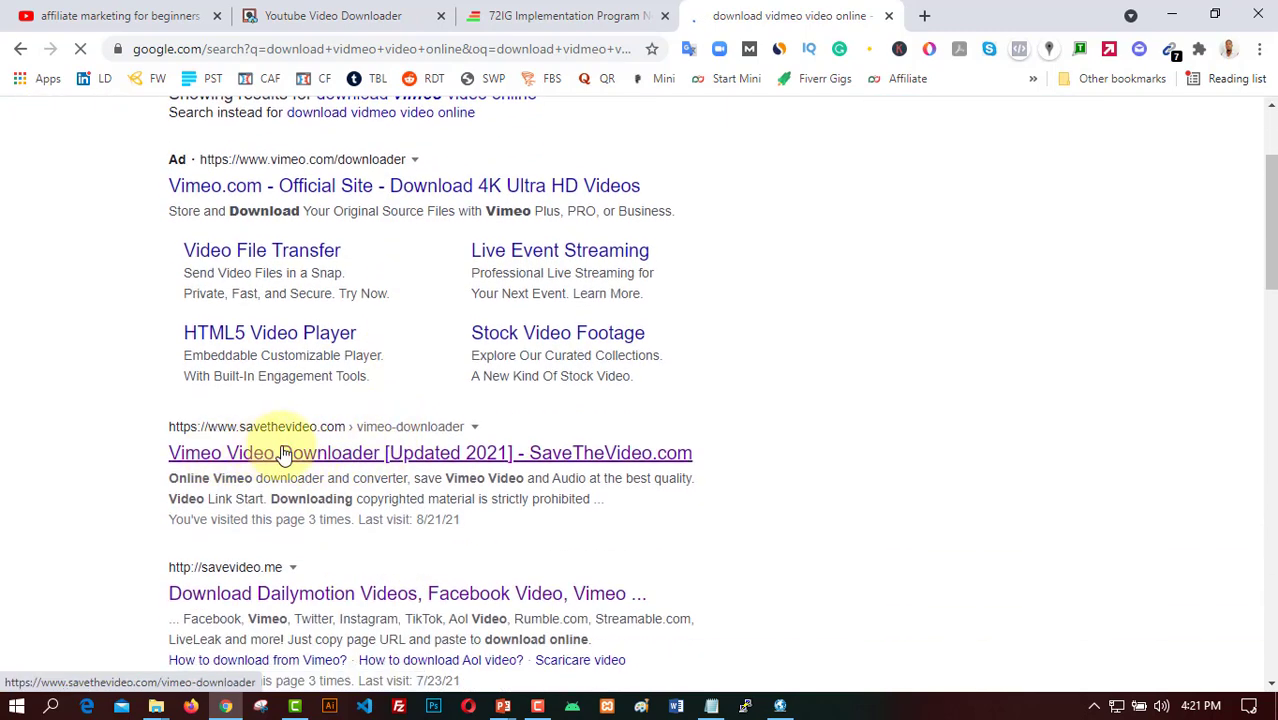
scroll(285, 570, "down", 2)
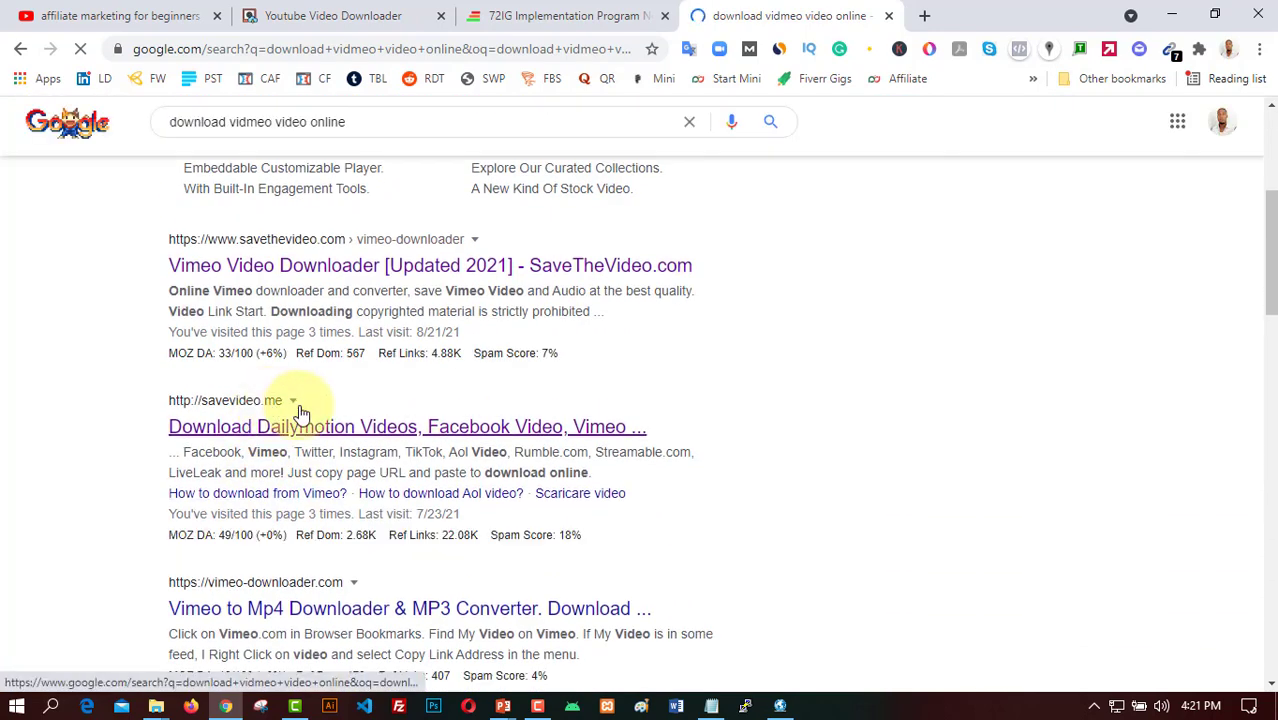
left_click(225, 265)
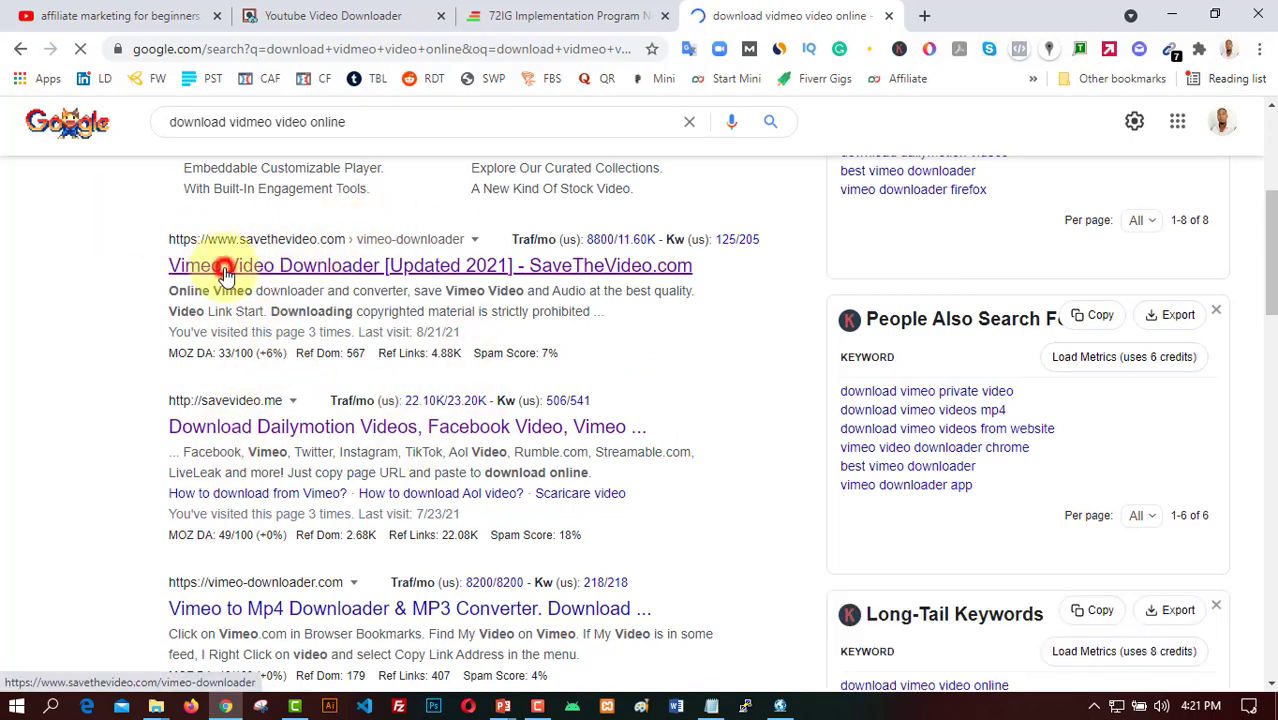
Return to the 72IG Implementation Program page and check which options its embedded video offers
left_click(540, 16)
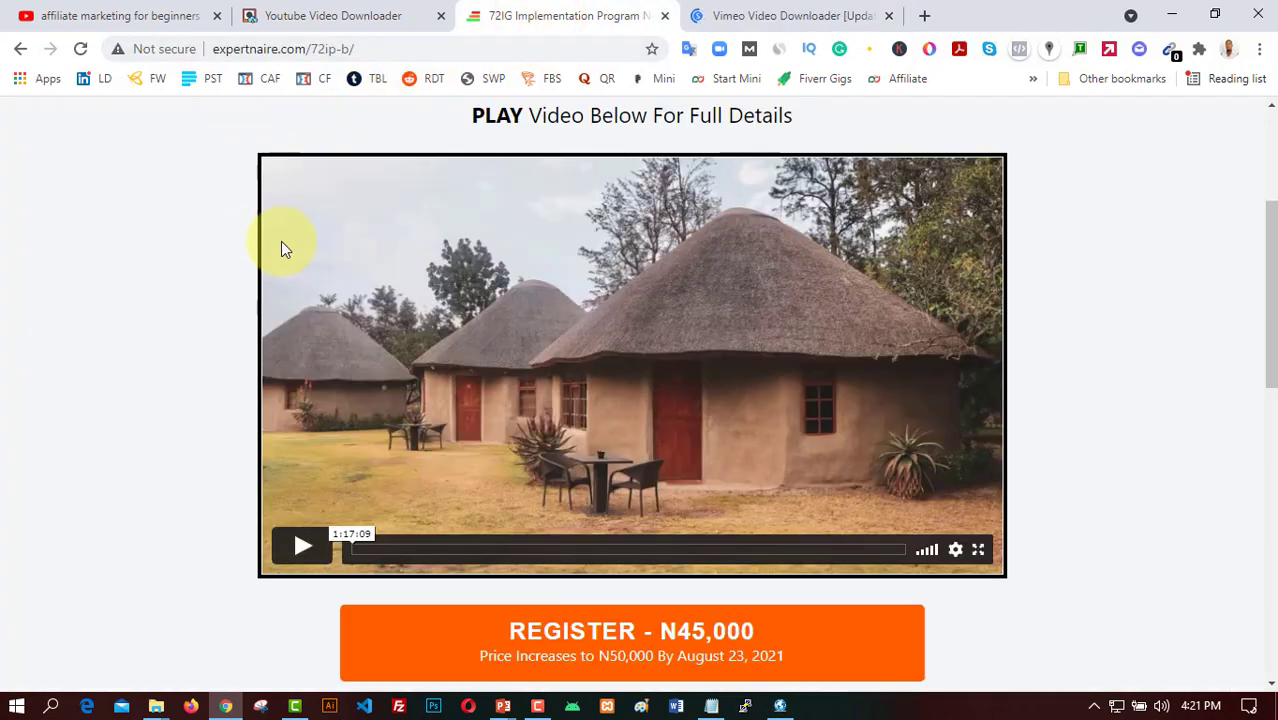
scroll(475, 255, "up", 3)
scroll(386, 240, "down", 2)
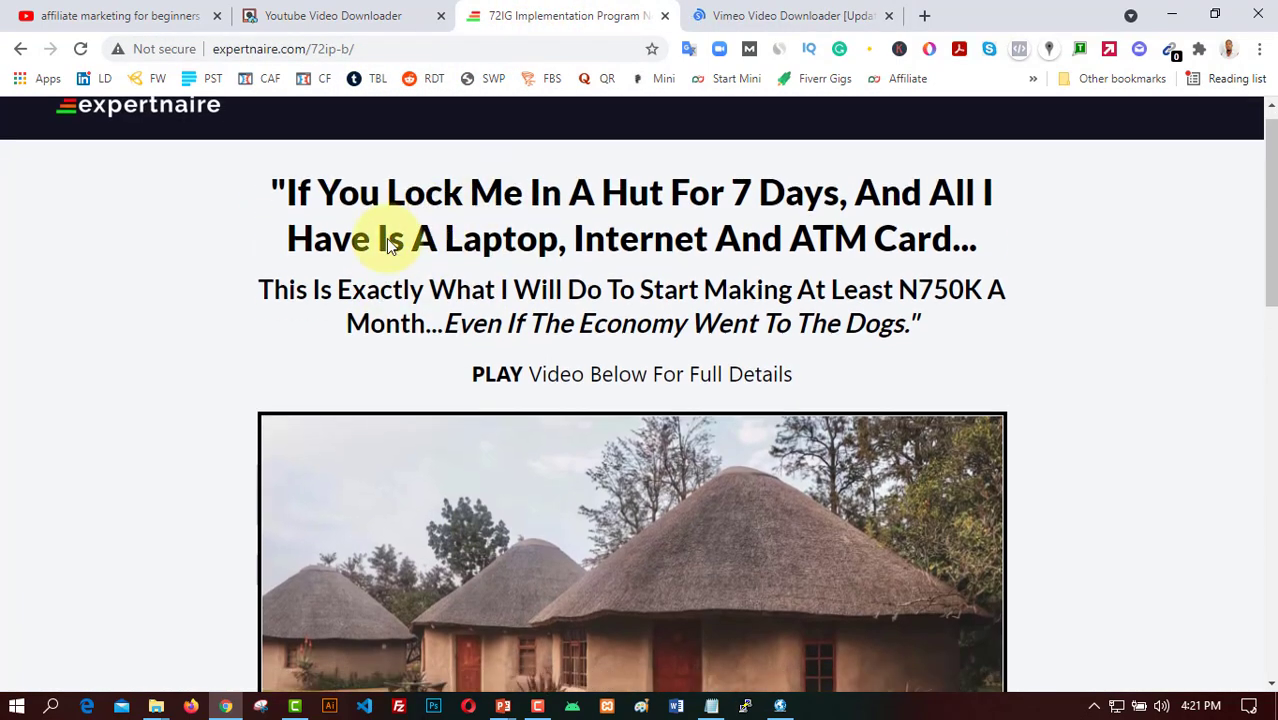
scroll(300, 443, "down", 2)
scroll(311, 477, "up", 1)
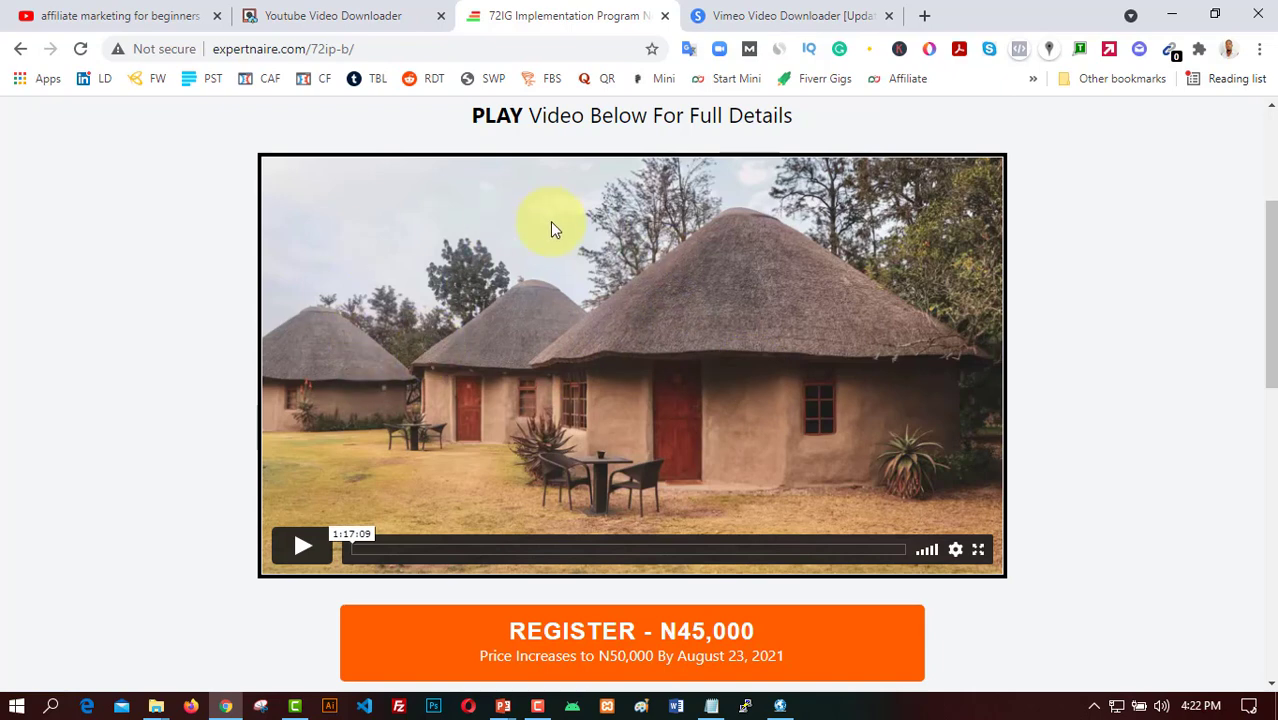
right_click(614, 327)
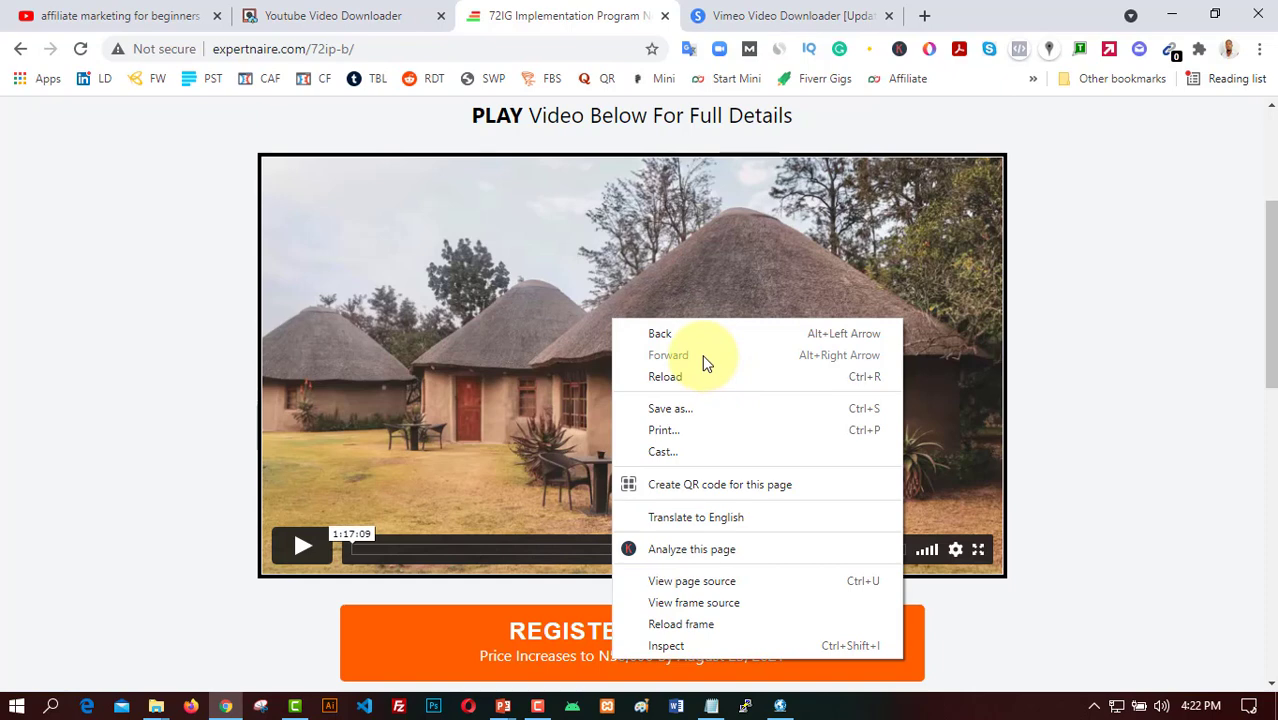
left_click(1050, 213)
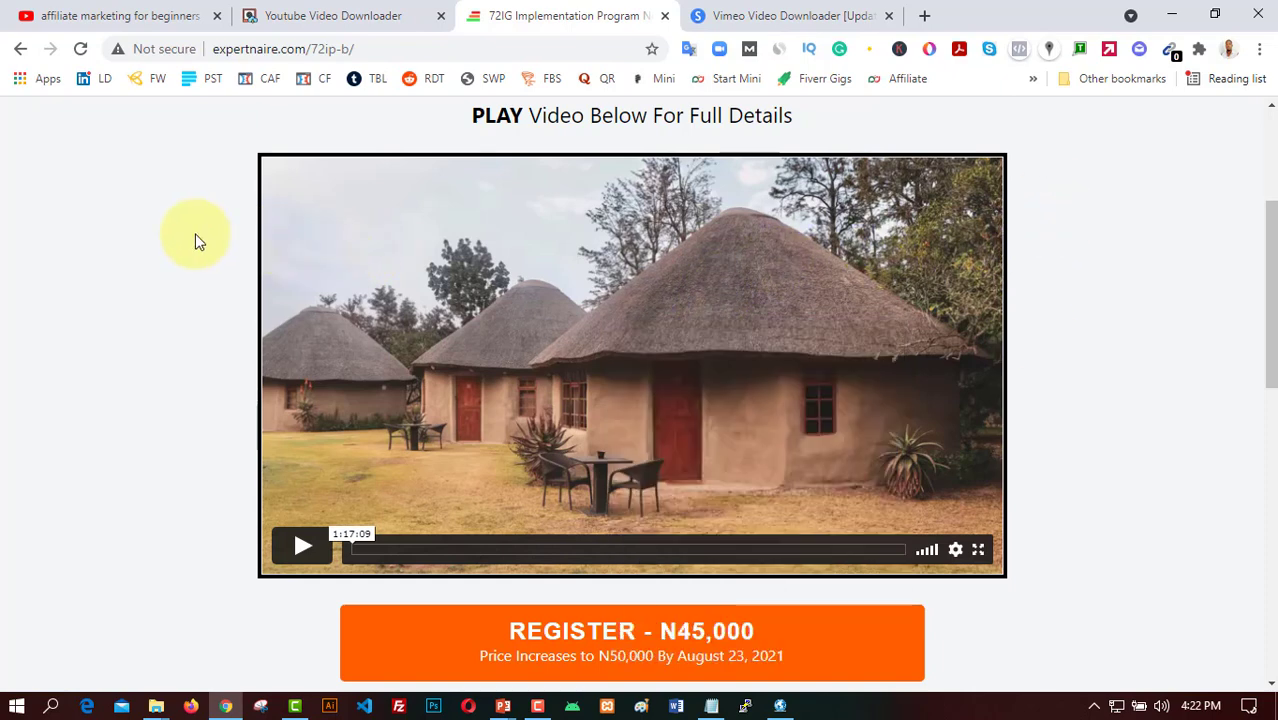
Open the 72IG sales page's source code and locate the Vimeo player link in the embedded video's iframe
right_click(551, 330)
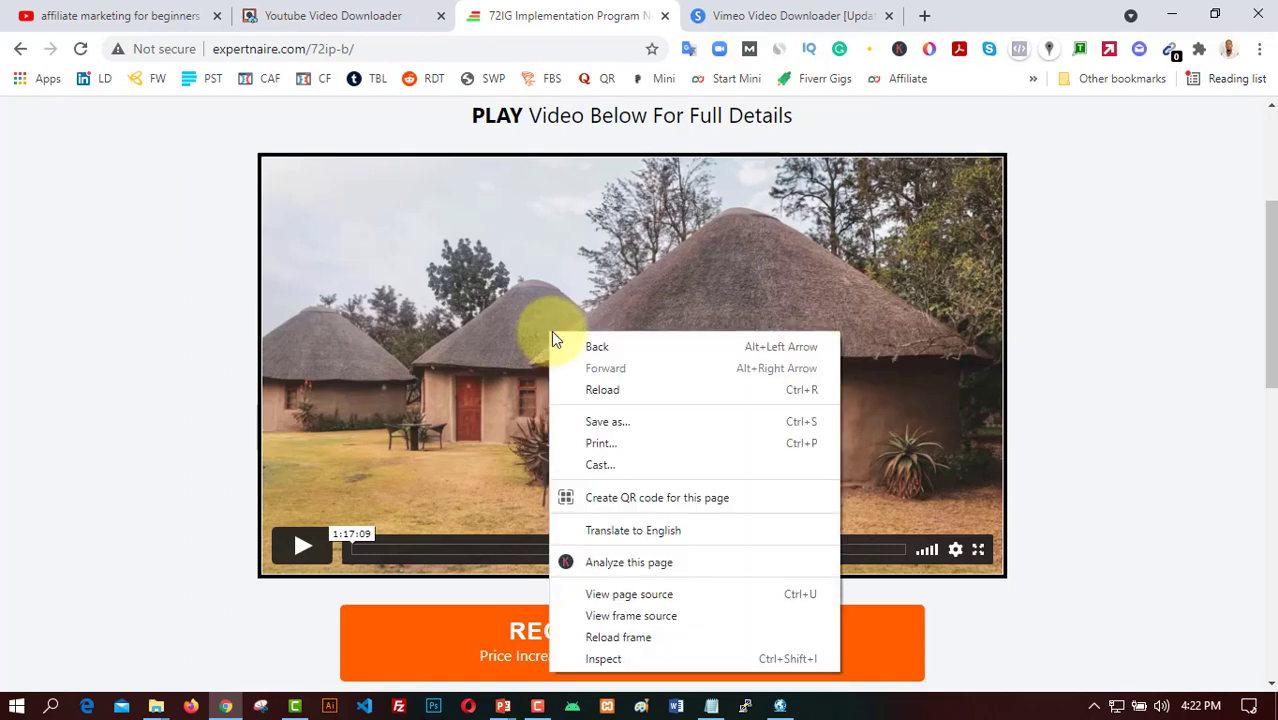
left_click(655, 594)
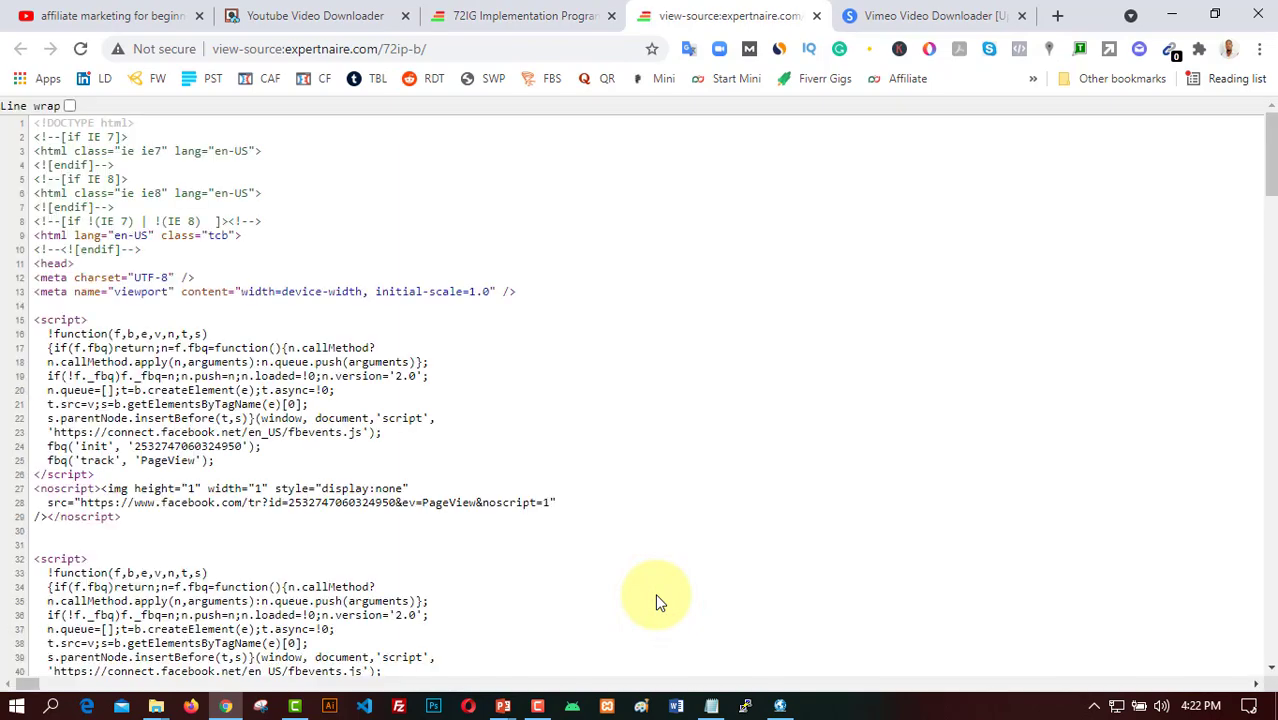
scroll(219, 322, "down", 5)
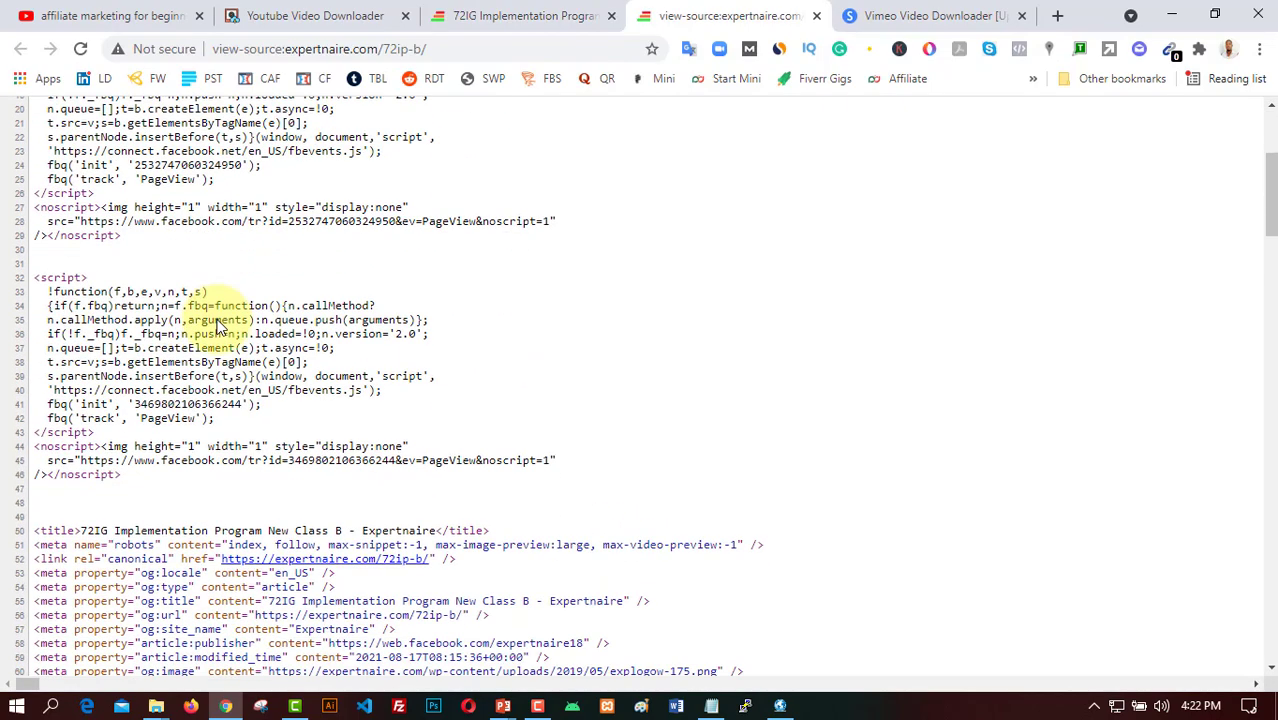
scroll(220, 325, "down", 1)
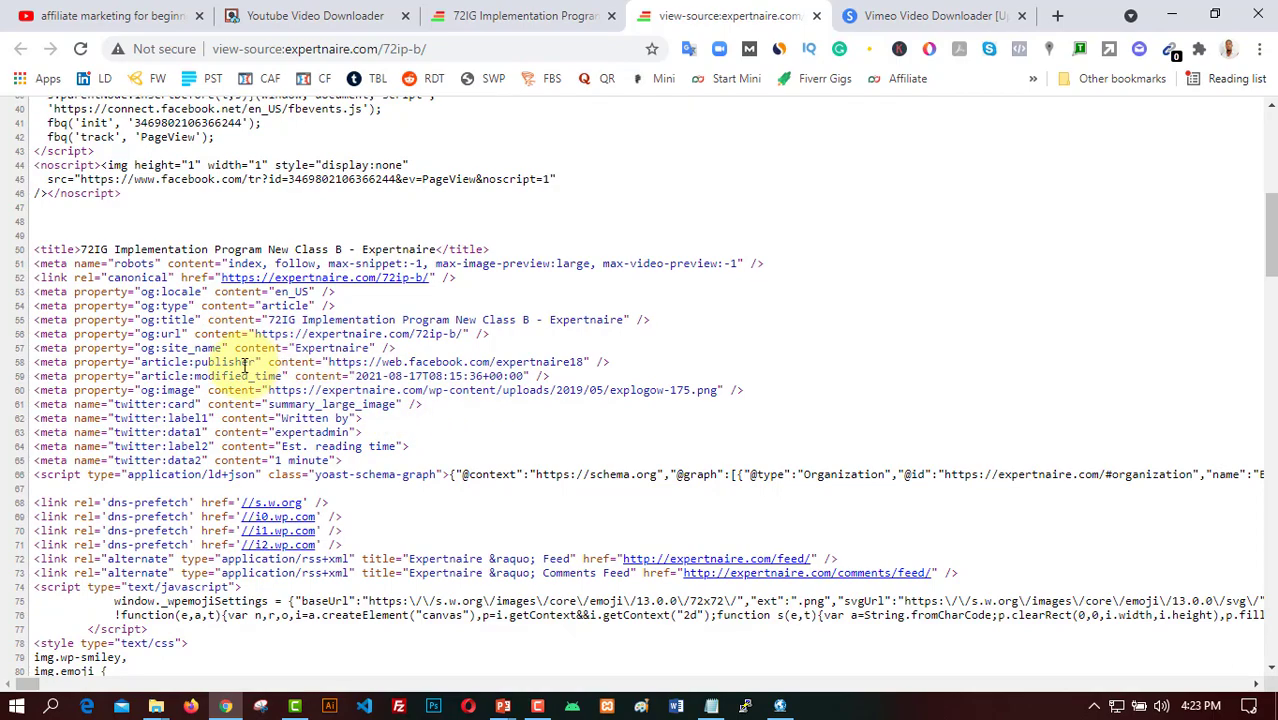
scroll(243, 365, "down", 3)
scroll(243, 365, "down", 2)
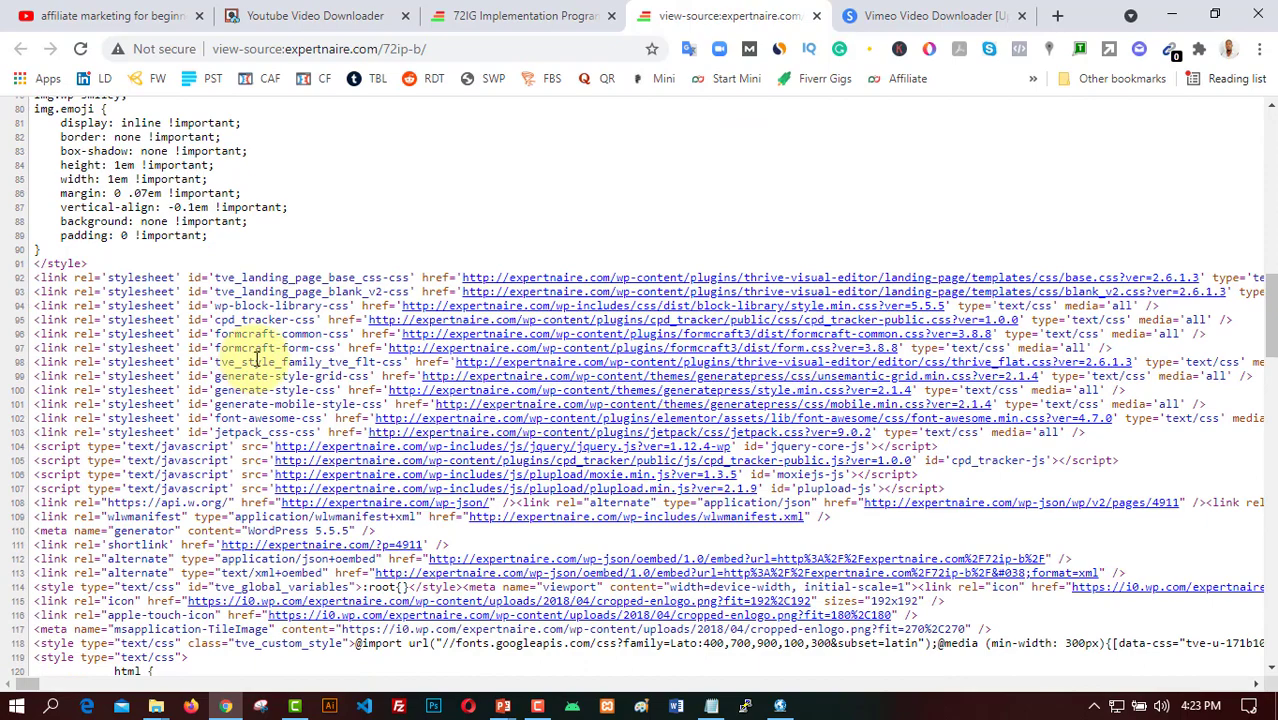
scroll(256, 360, "down", 9)
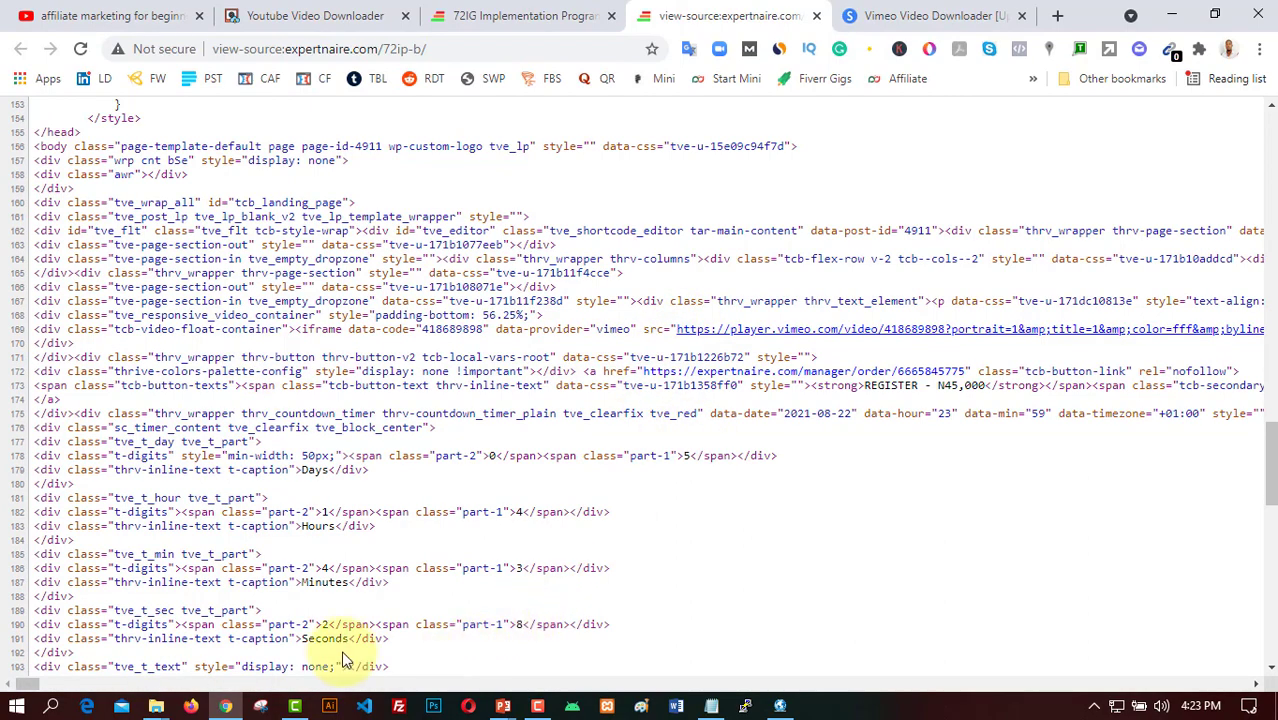
left_click_drag(35, 690, 45, 688)
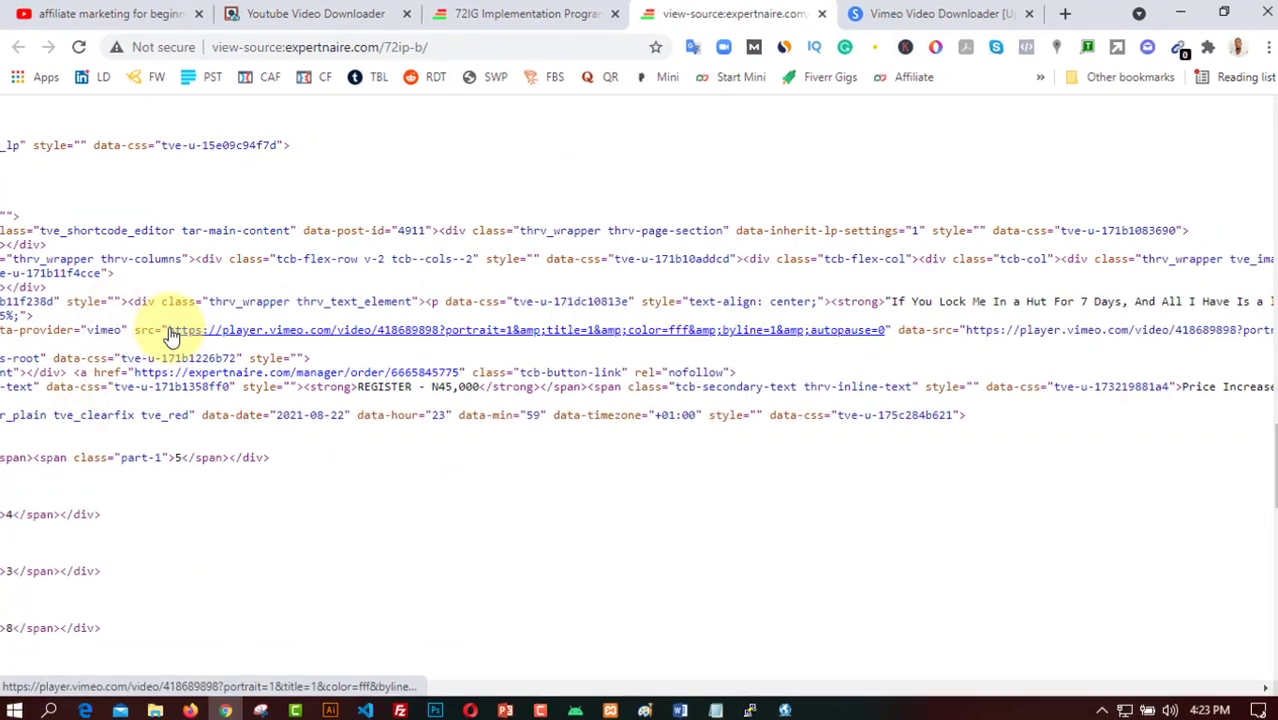
left_click_drag(145, 365, 213, 368)
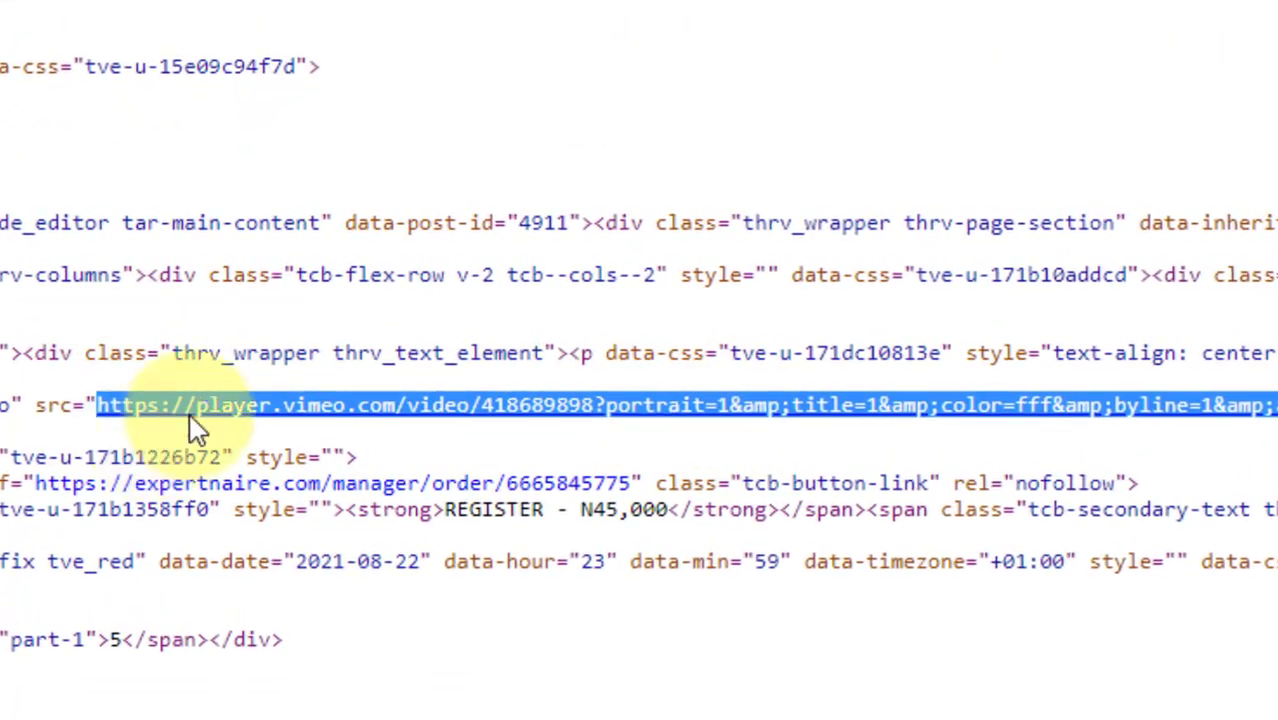
left_click_drag(195, 428, 220, 452)
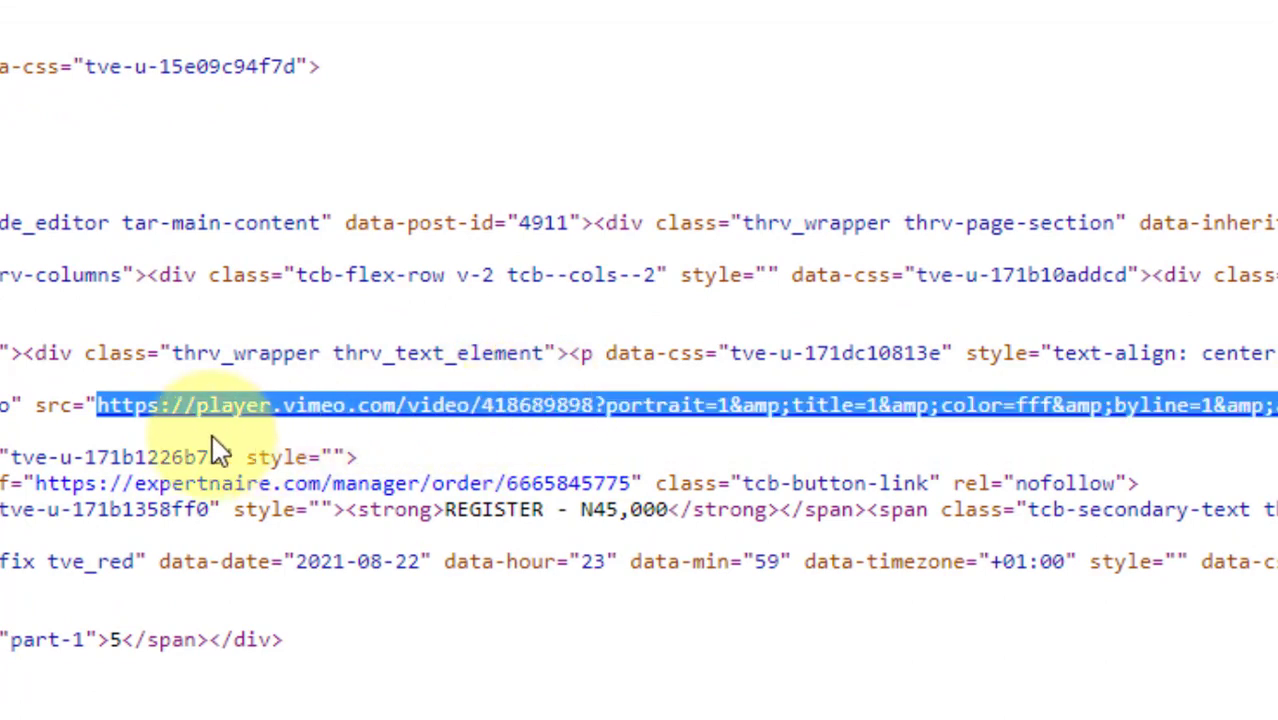
left_click(57, 408)
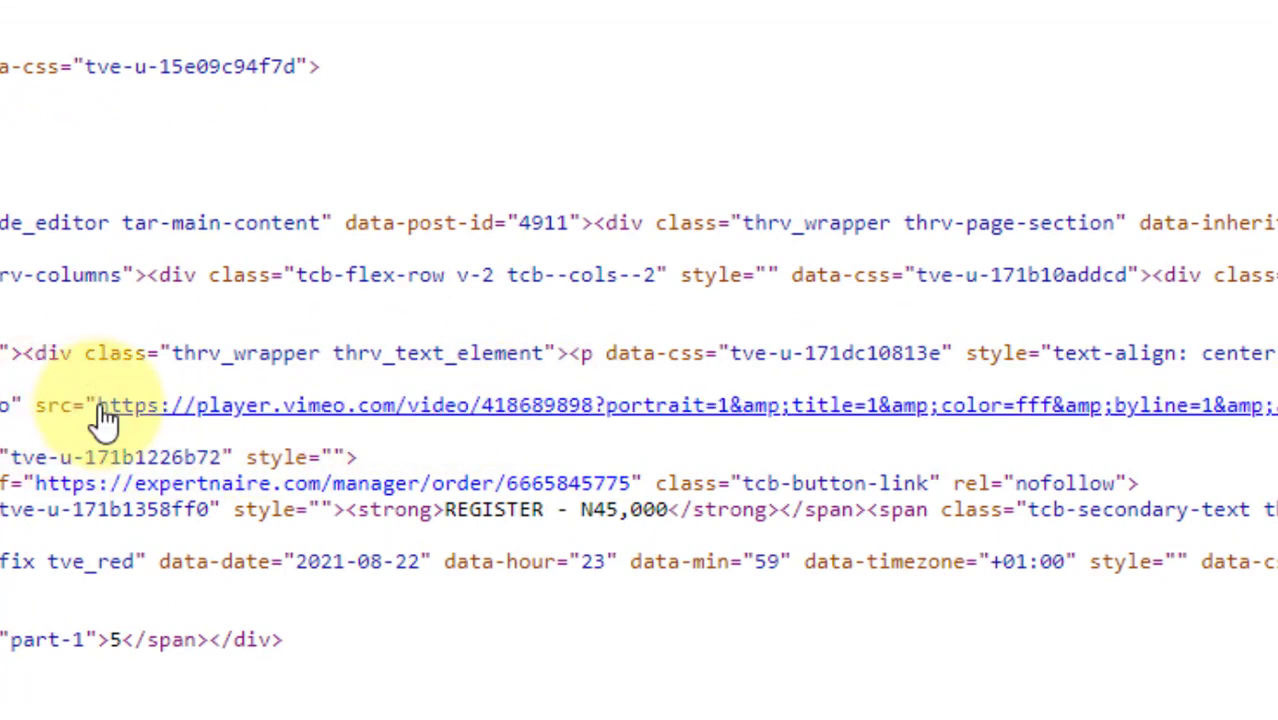
left_click_drag(92, 408, 190, 405)
left_click(55, 396)
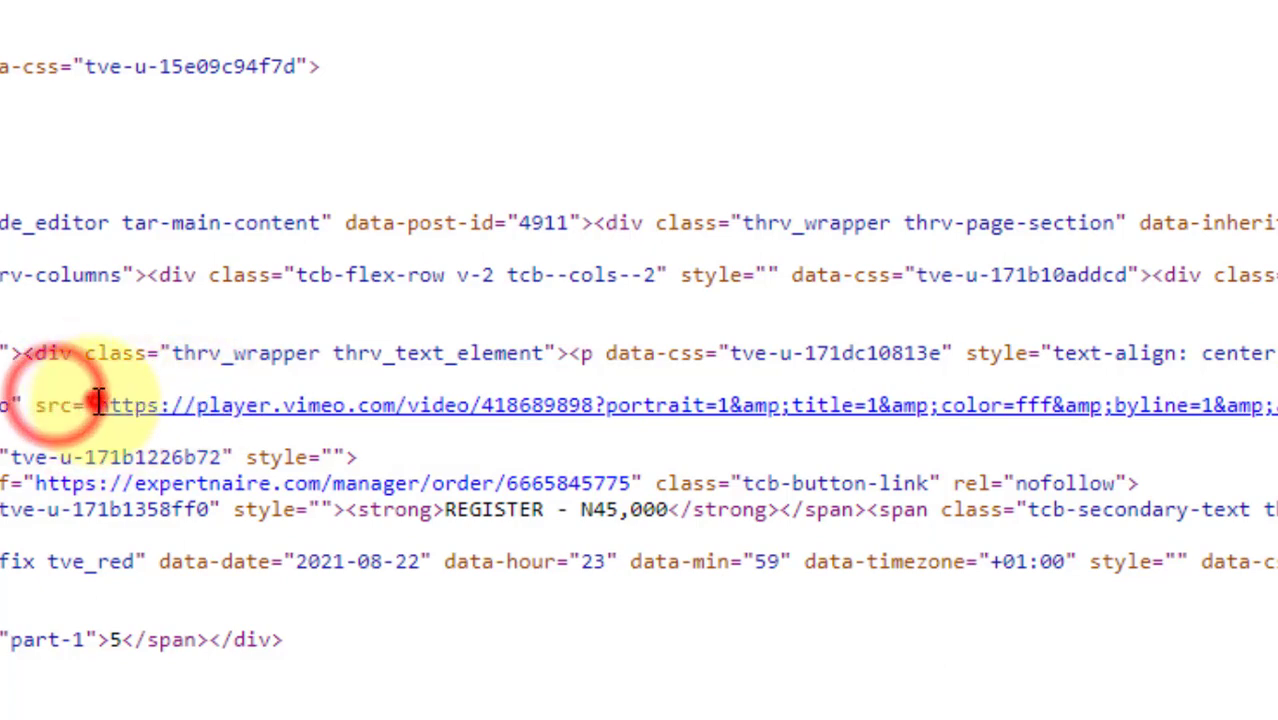
left_click_drag(92, 405, 598, 407)
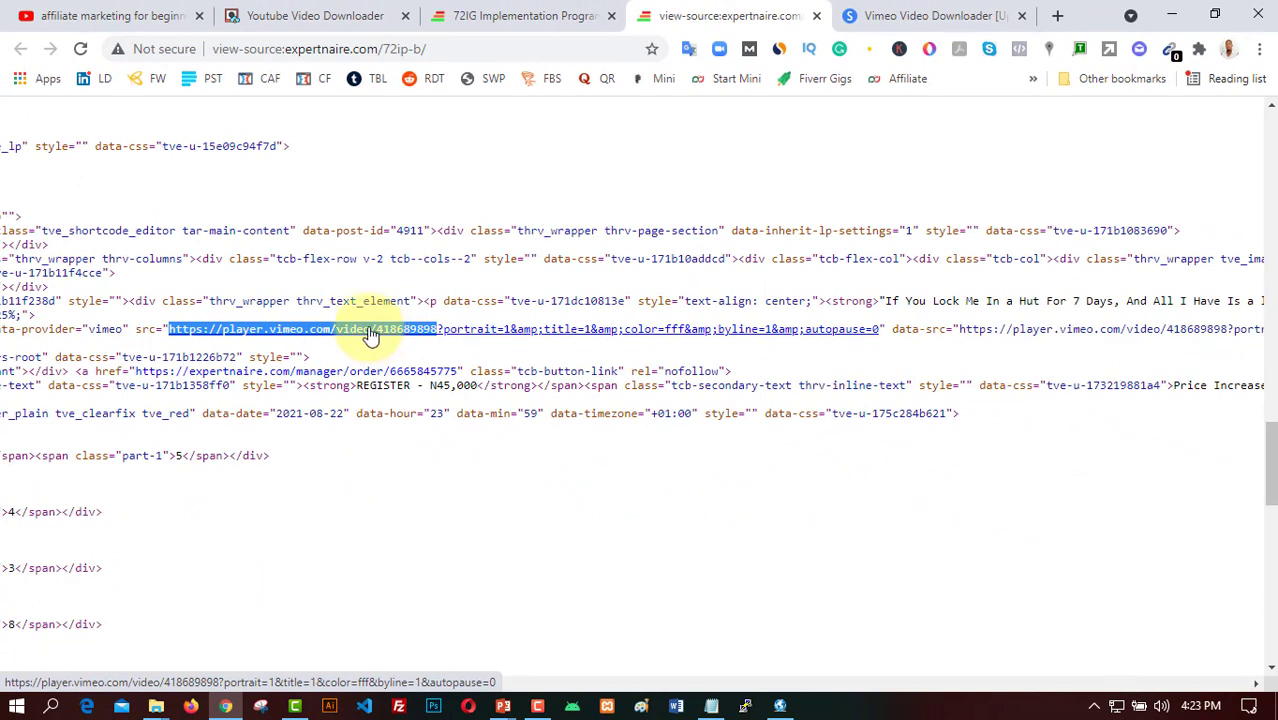
right_click(370, 335)
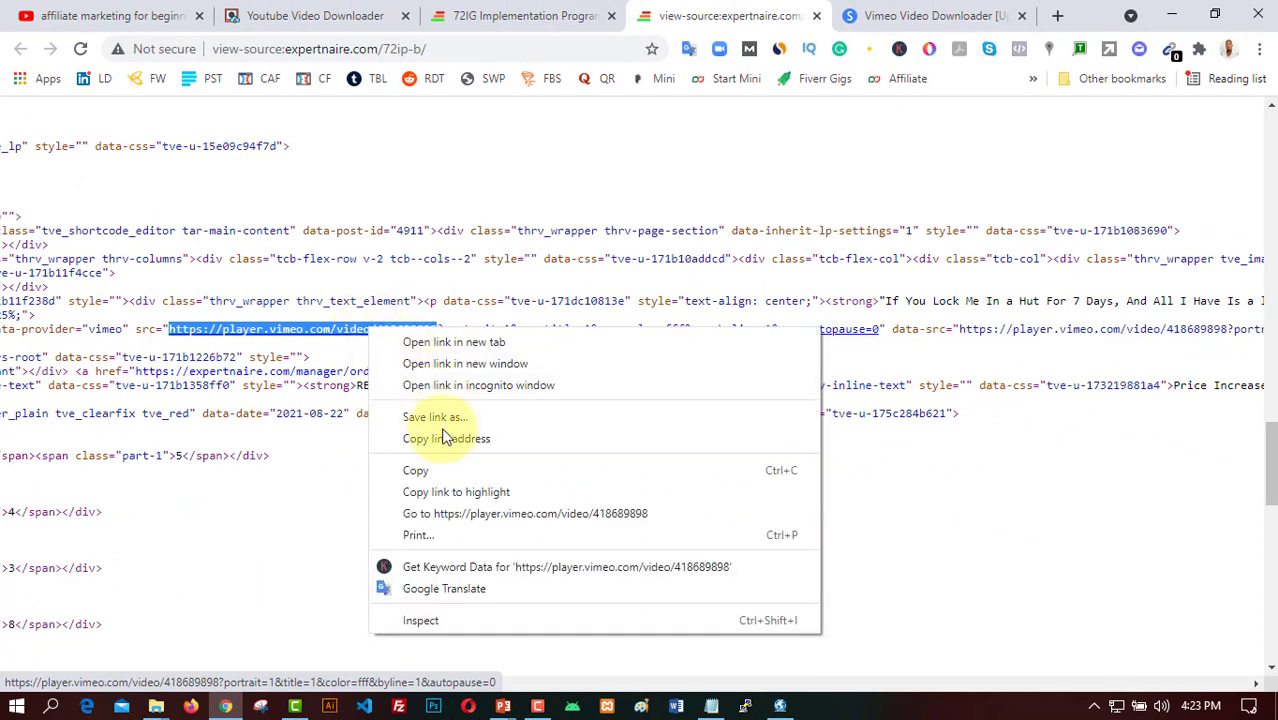
left_click(444, 468)
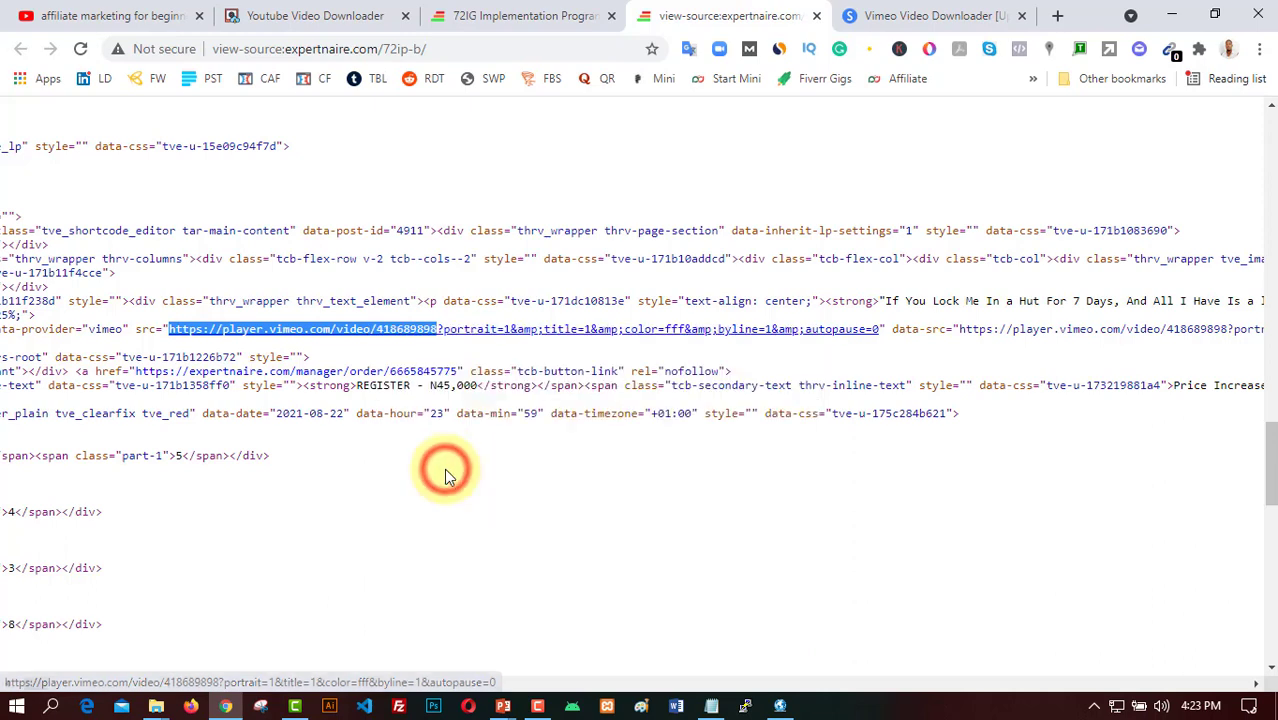
right_click(342, 337)
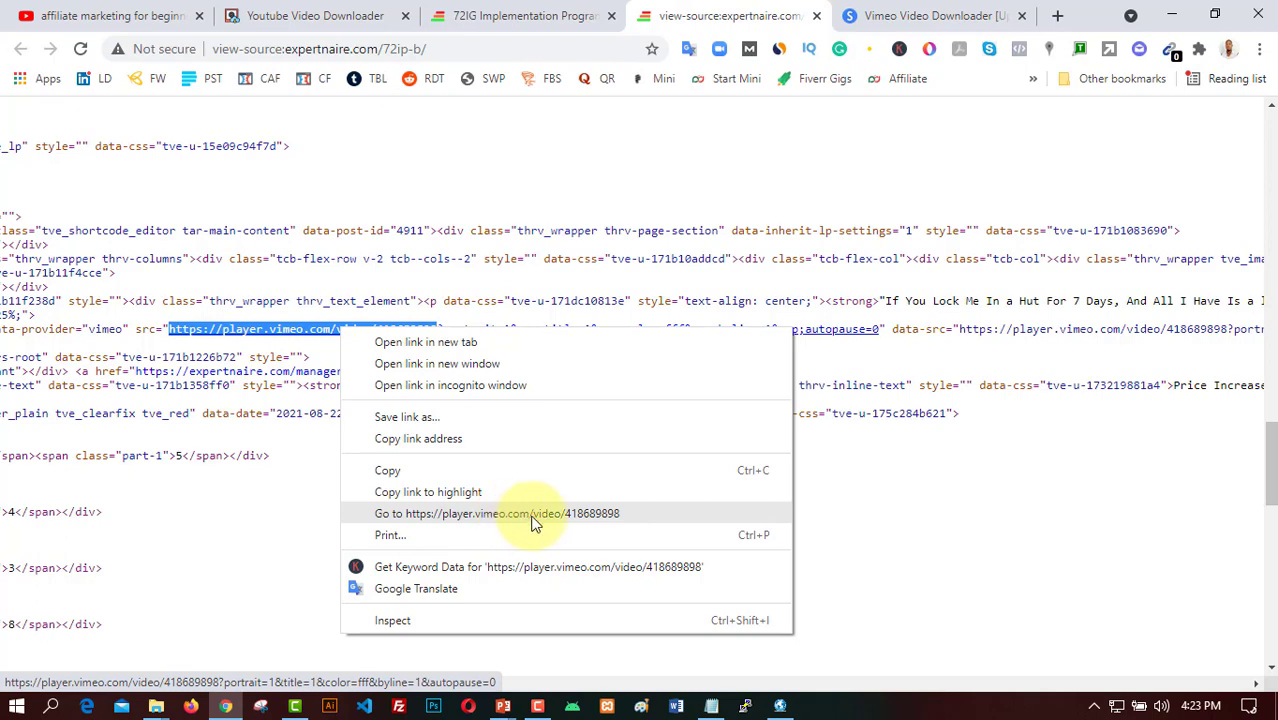
left_click(578, 522)
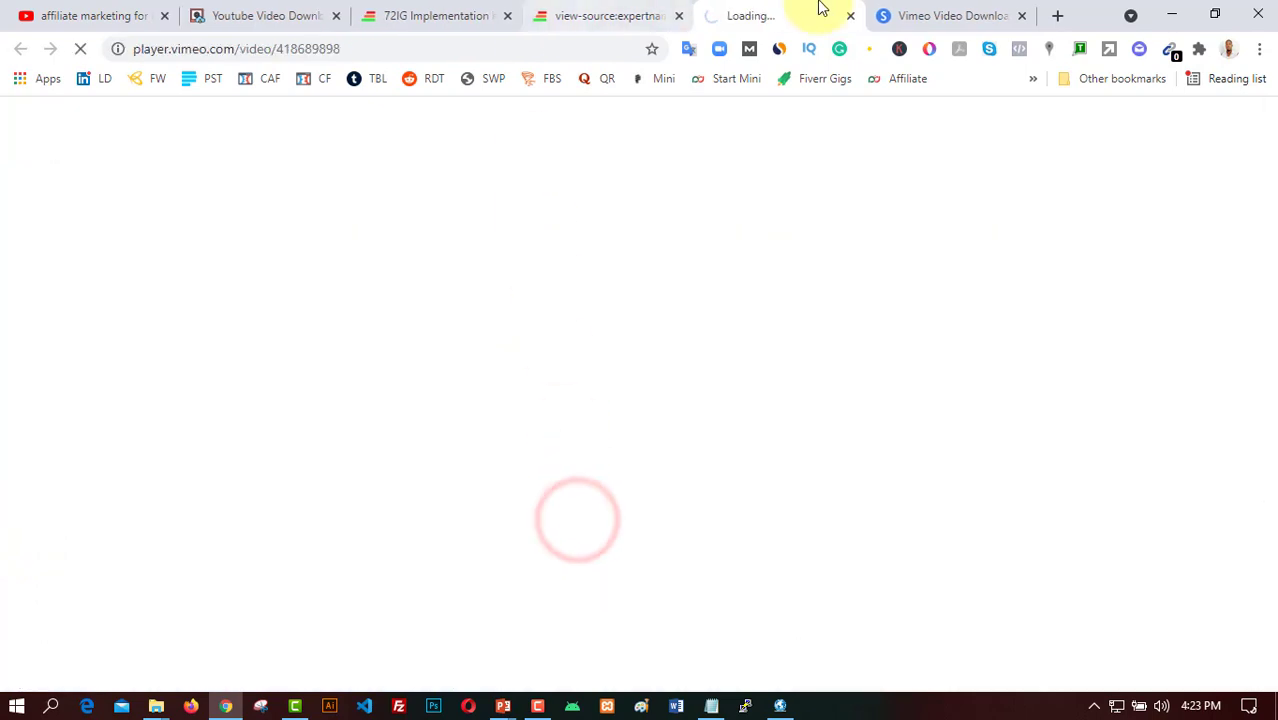
Switch to the downloadthisvideo.ga page and open its Vimeo Video Downloader from the supported sources
left_click(258, 15)
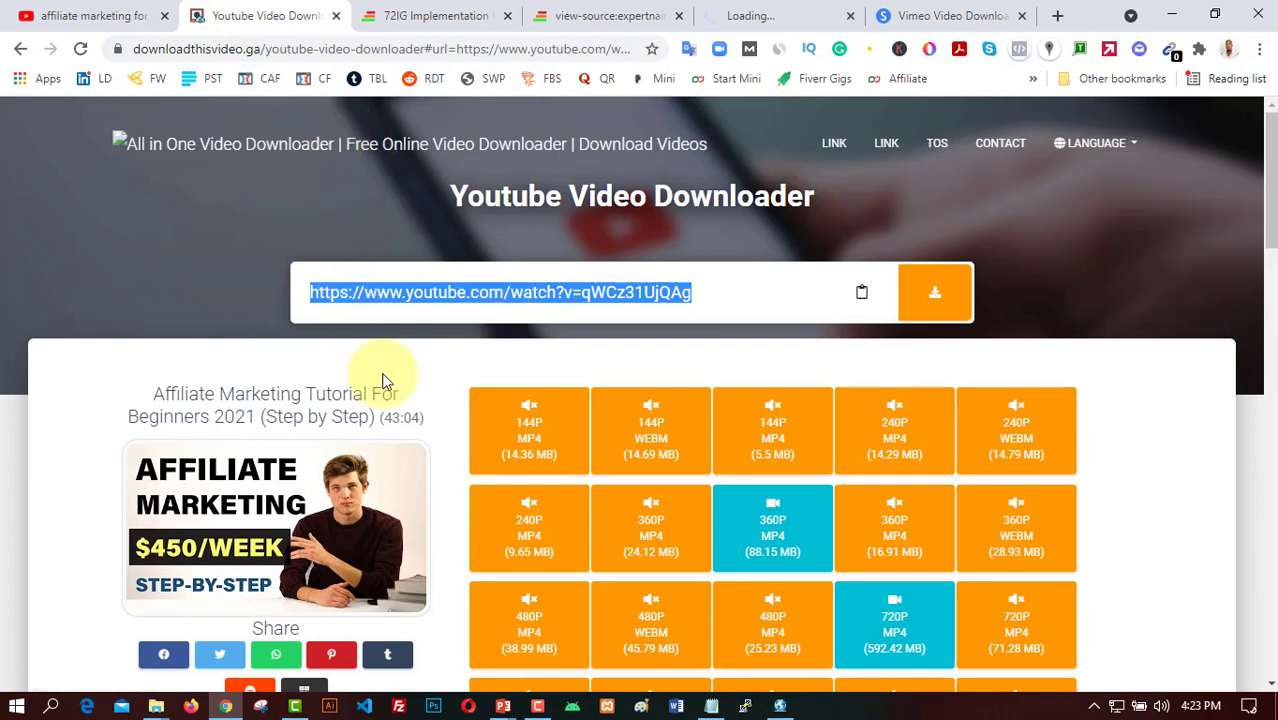
scroll(540, 415, "down", 6)
scroll(620, 417, "down", 8)
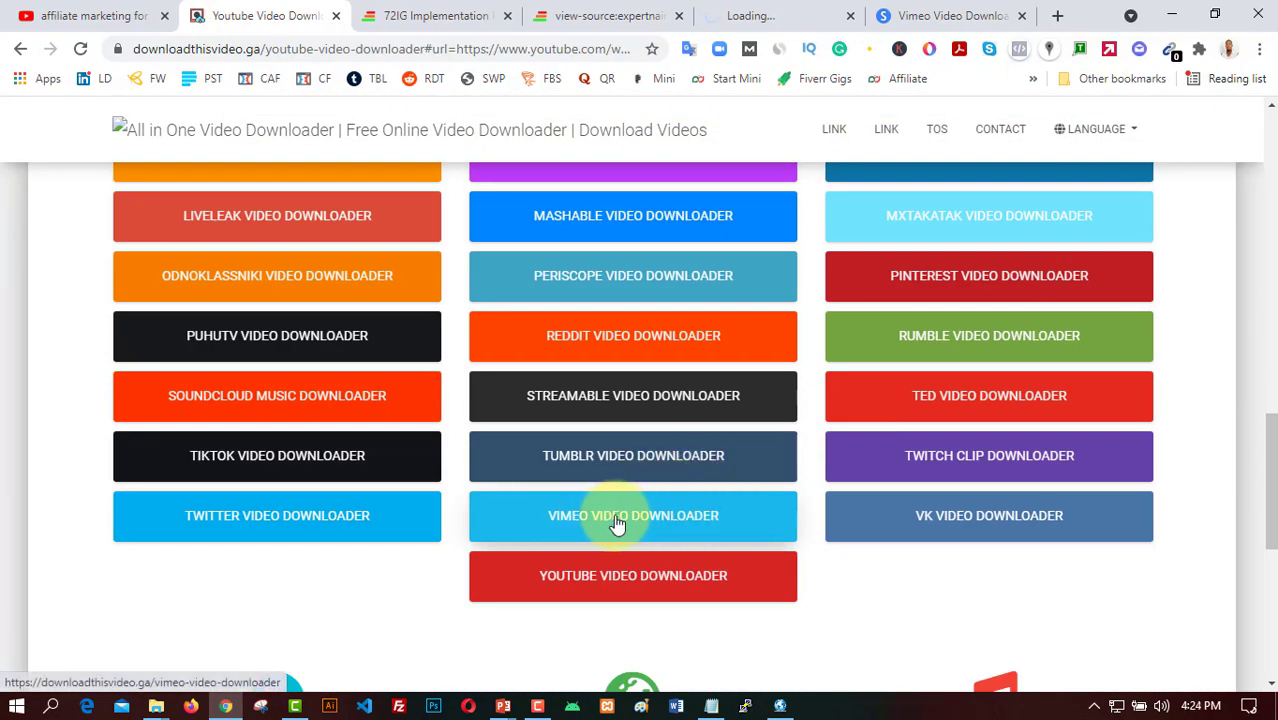
left_click(620, 520)
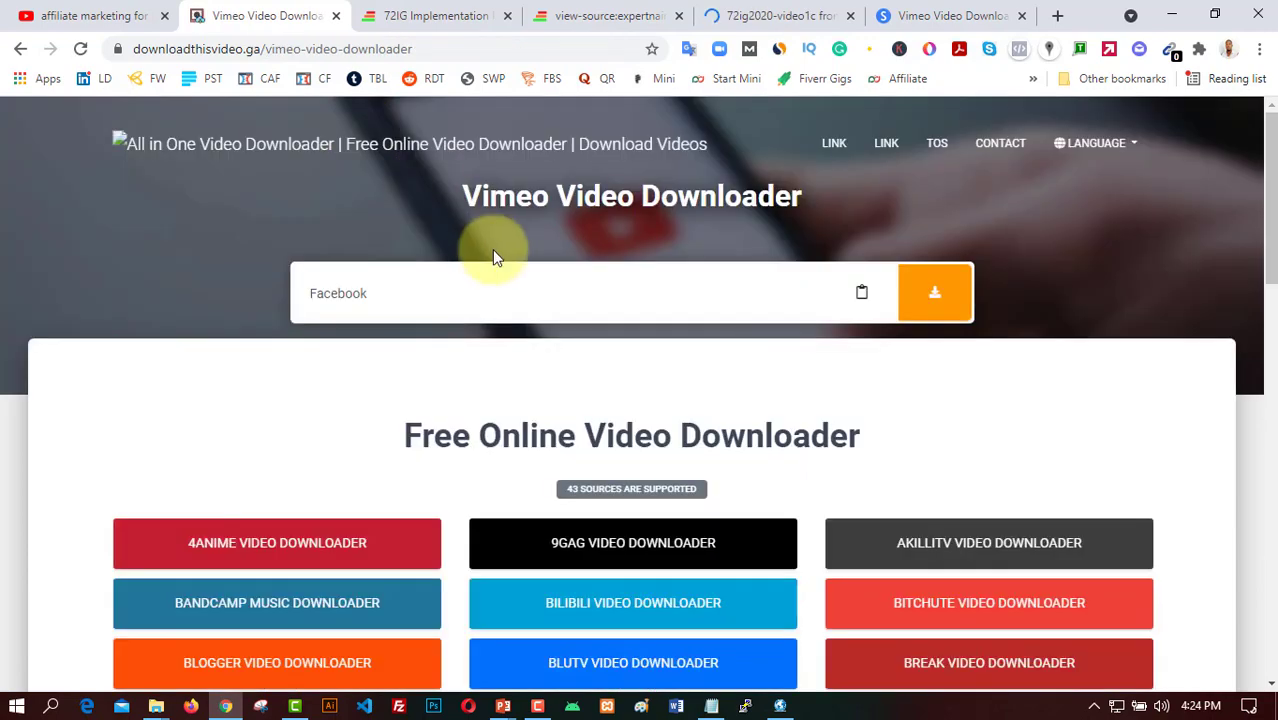
scroll(528, 378, "down", 3)
scroll(505, 375, "down", 10)
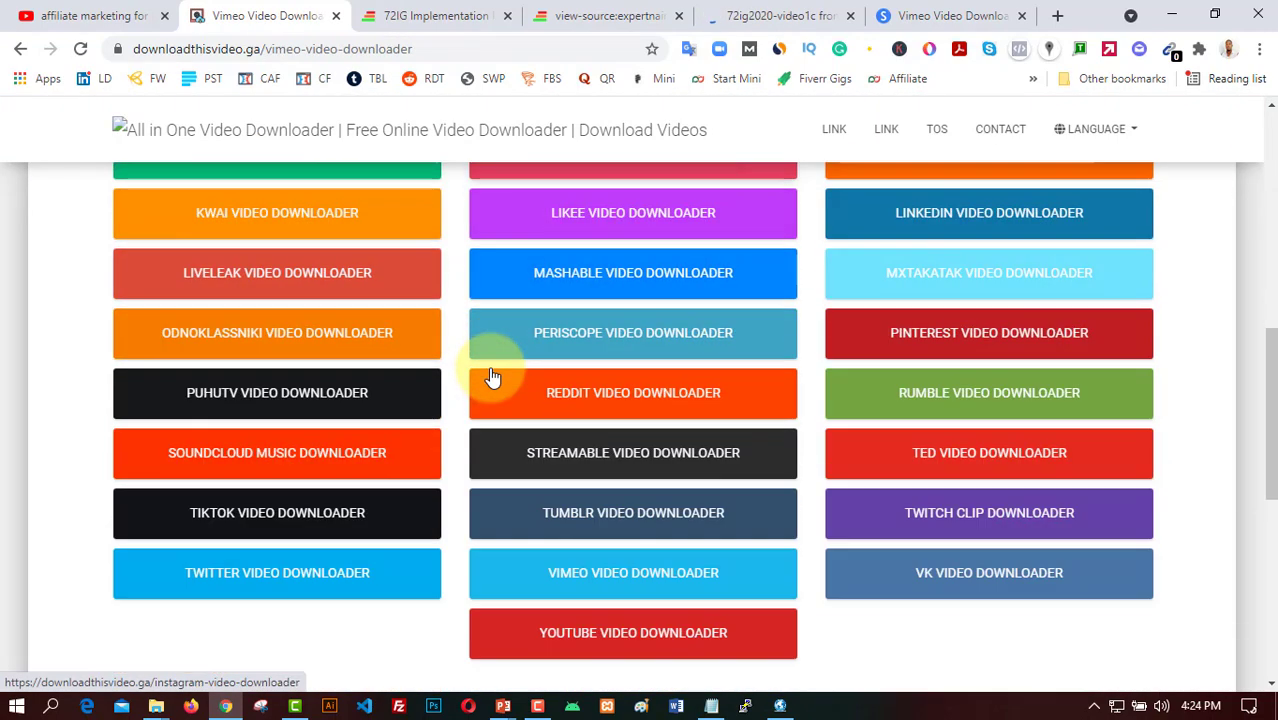
scroll(590, 378, "up", 3)
scroll(571, 387, "up", 2)
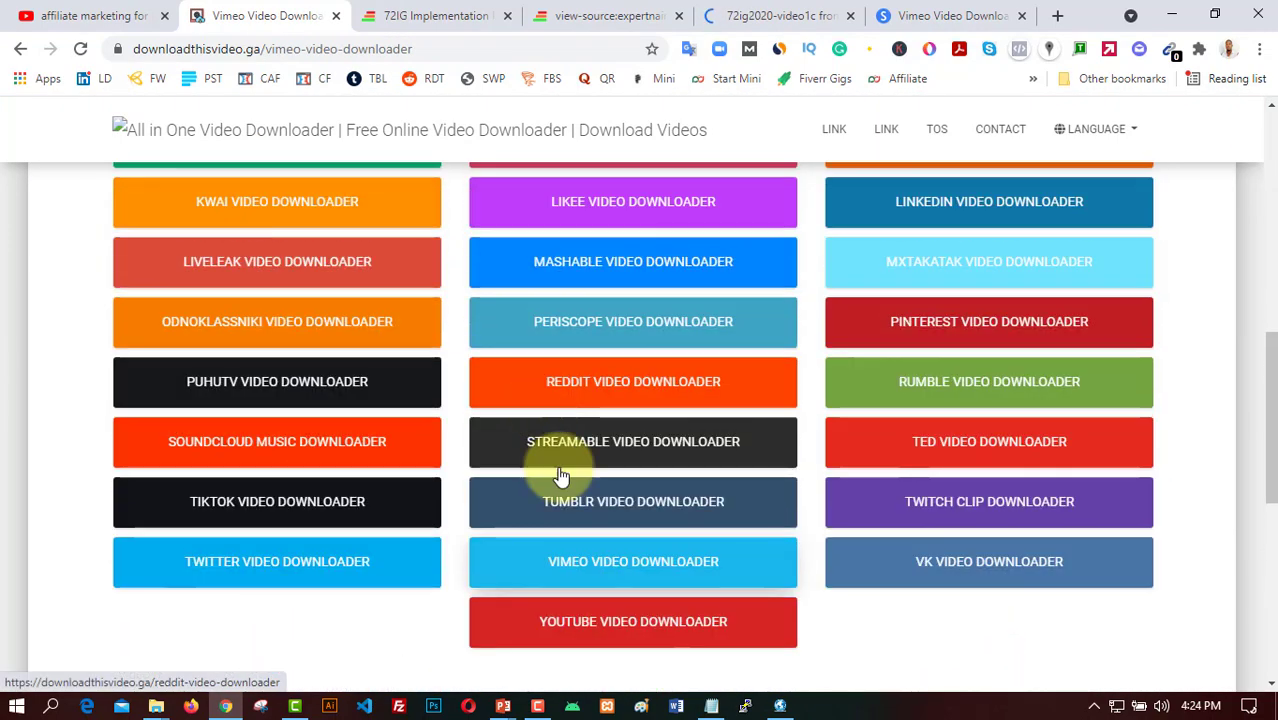
scroll(565, 343, "up", 8)
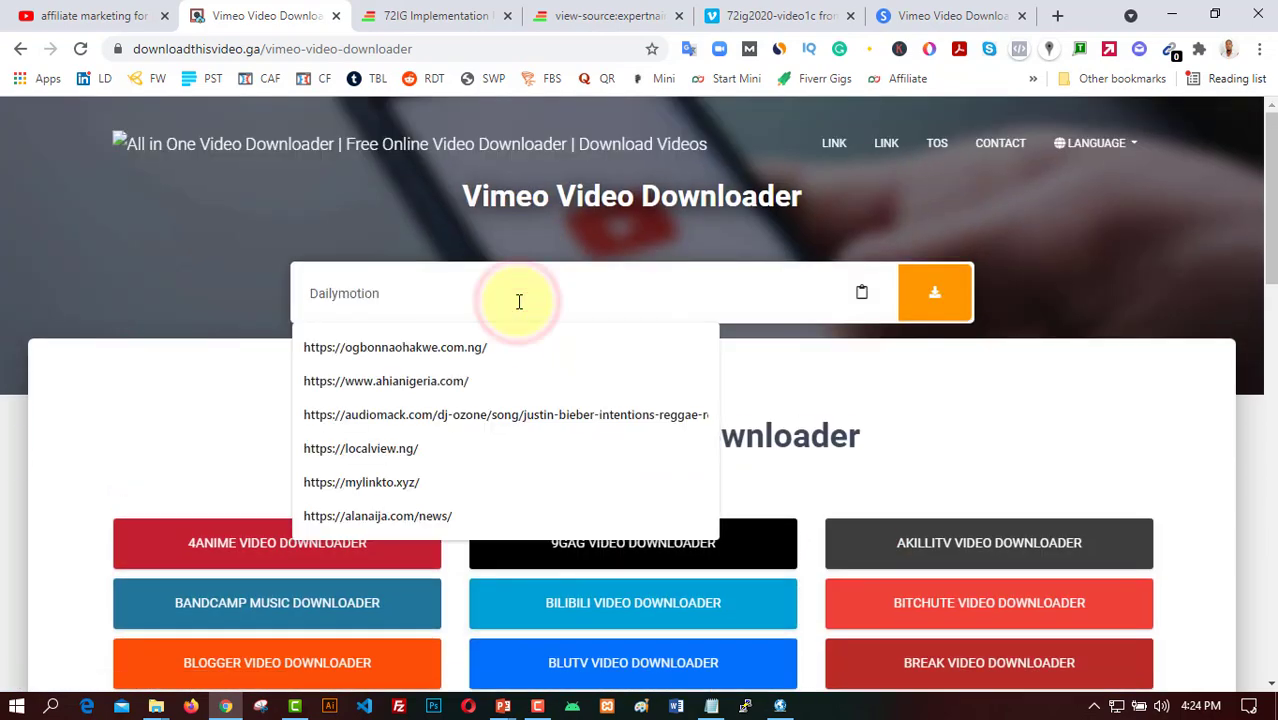
key("ctrl+v")
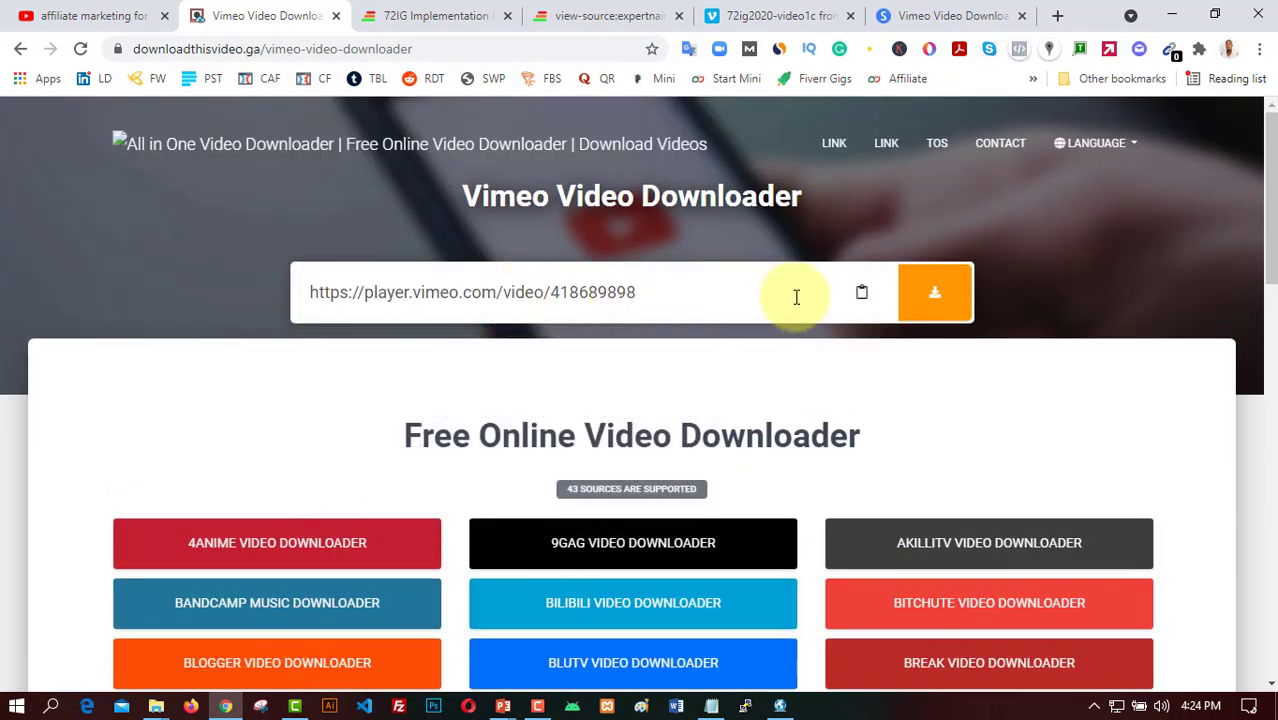
Fetch the download options for the entered Vimeo link and request the 480P MP4 version of the video
left_click(935, 300)
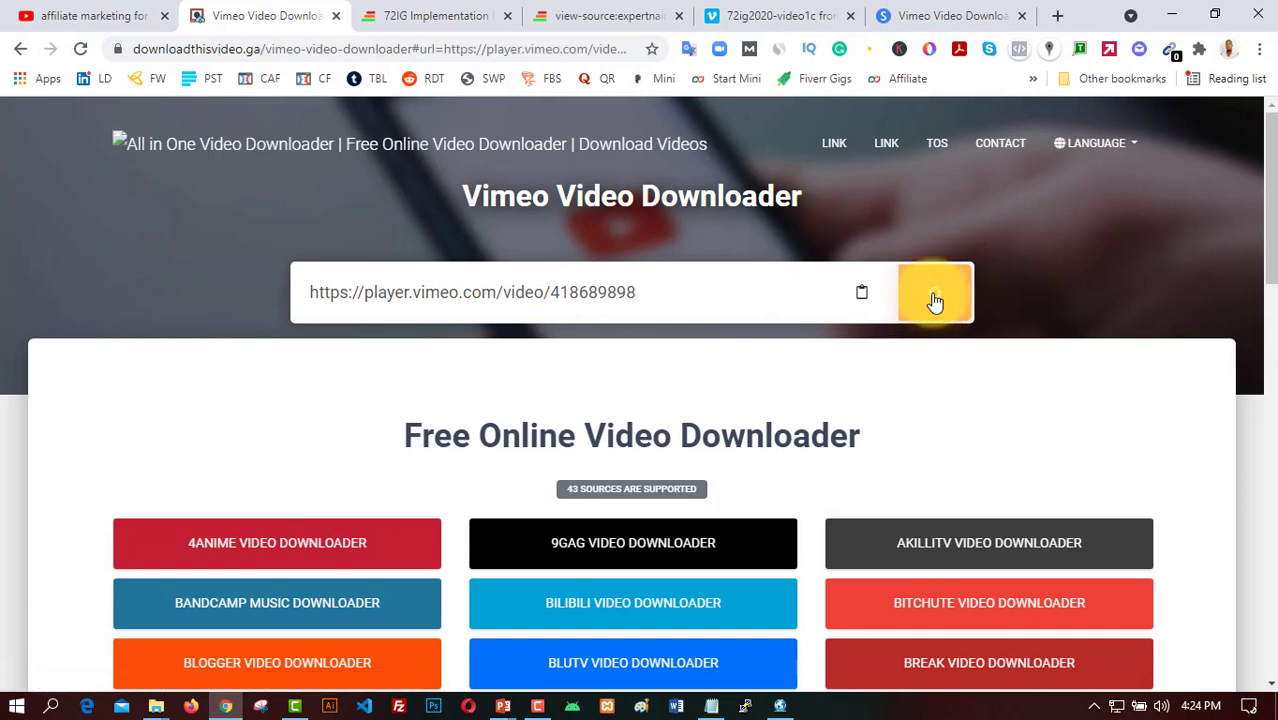
scroll(685, 334, "up", 3)
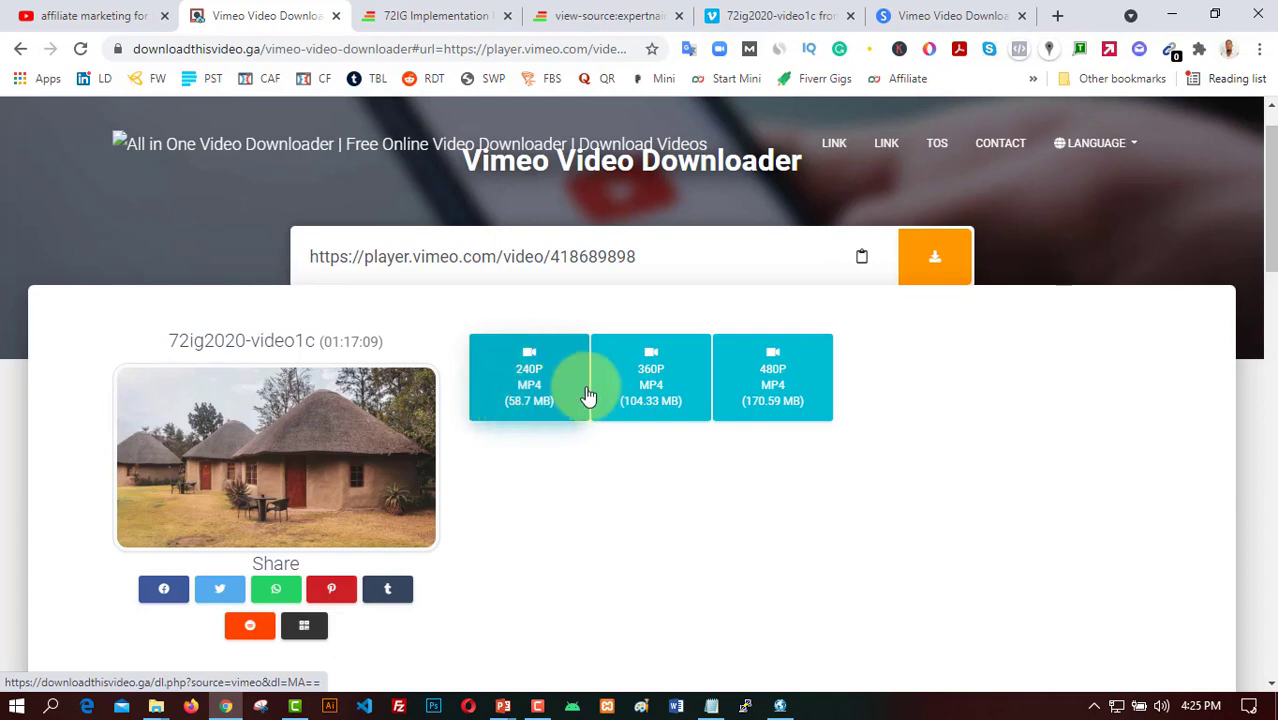
left_click(774, 389)
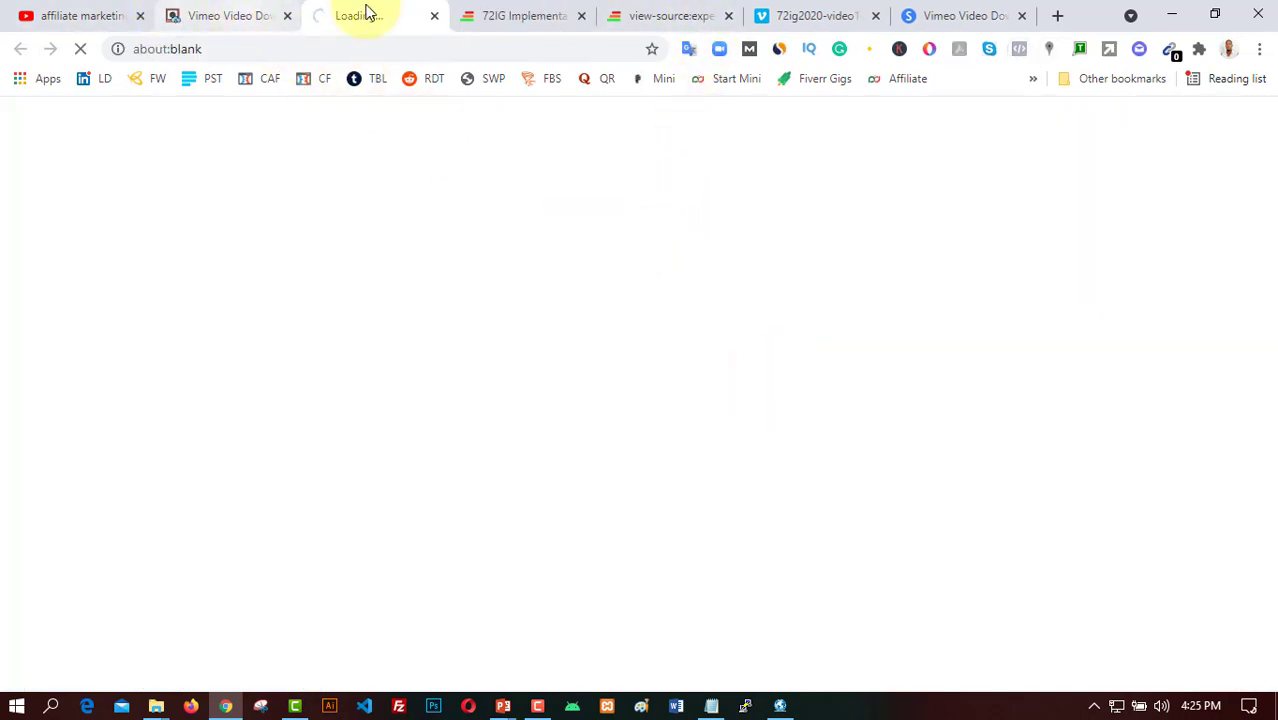
left_click(256, 13)
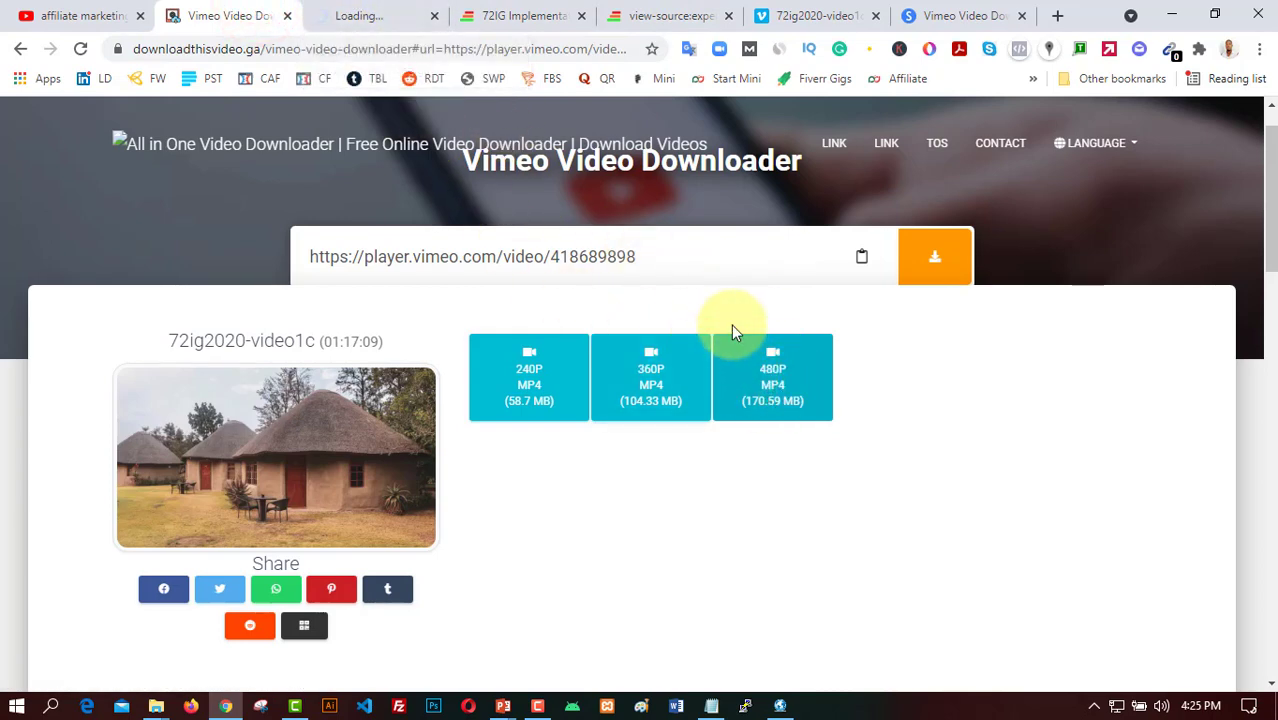
left_click(745, 398)
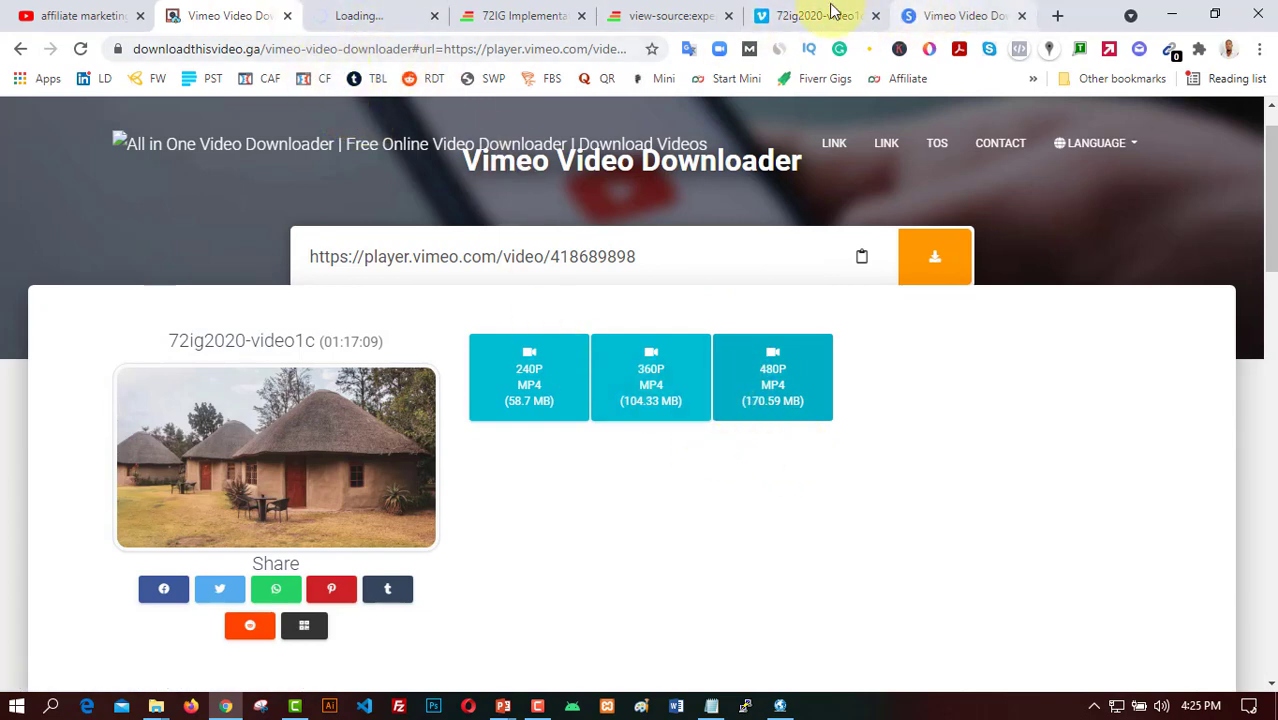
Close the page-source tab and inspect the embedded video element on the 72IG sales page
left_click(682, 14)
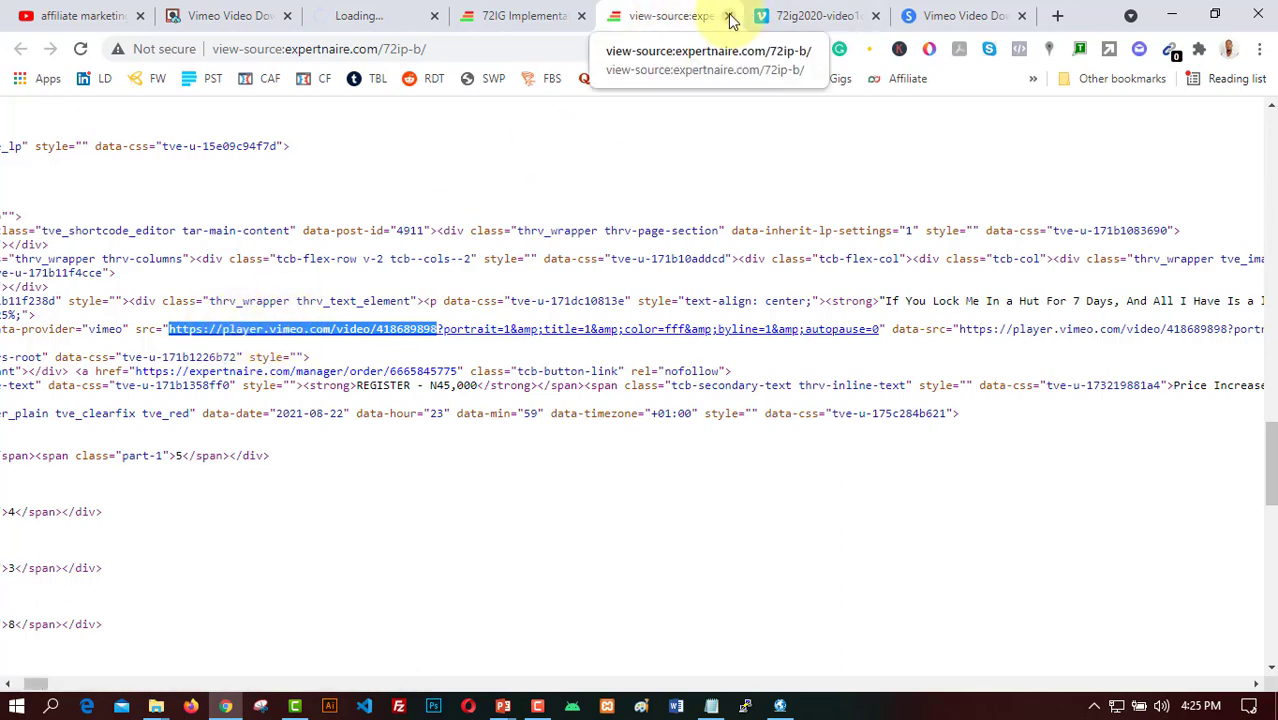
left_click(729, 16)
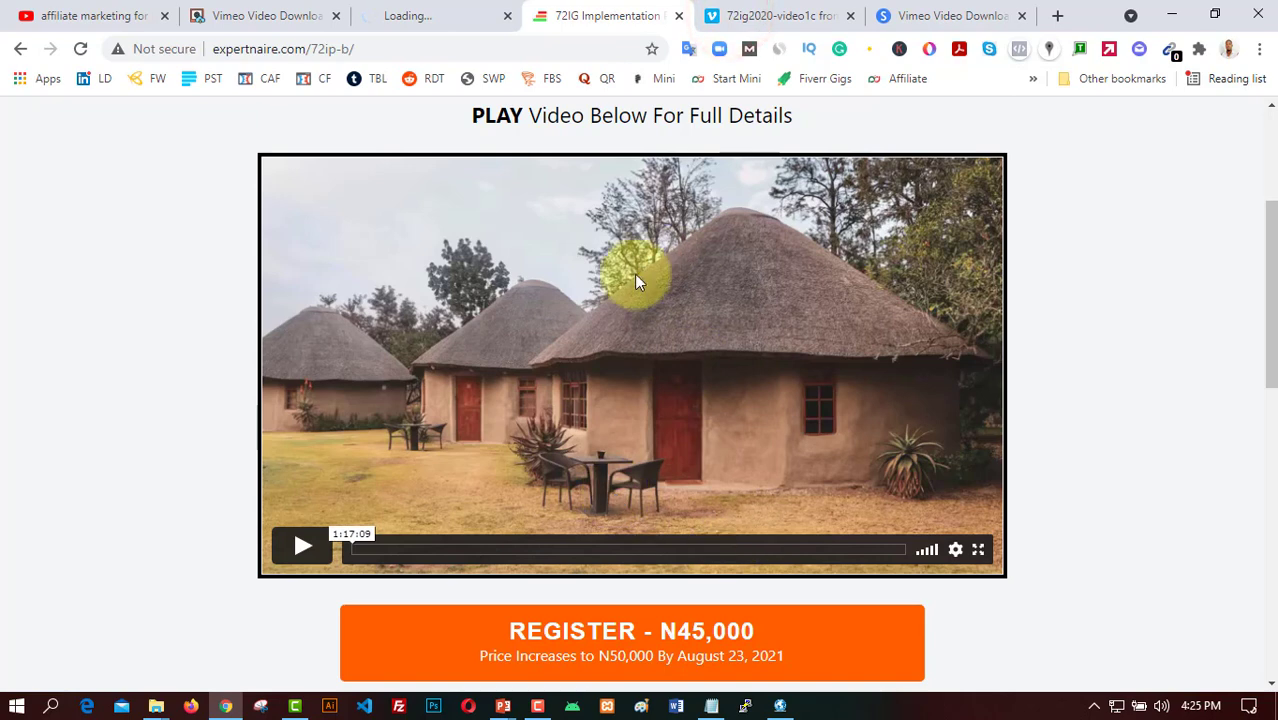
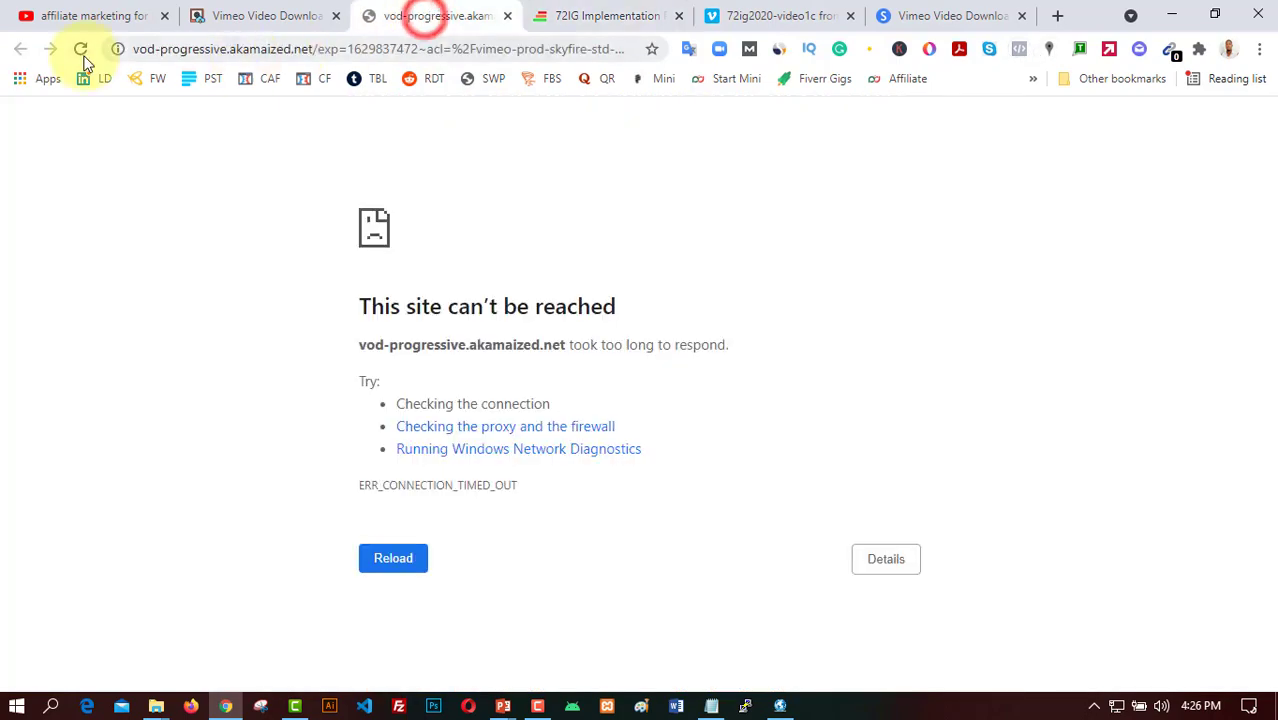
left_click(611, 16)
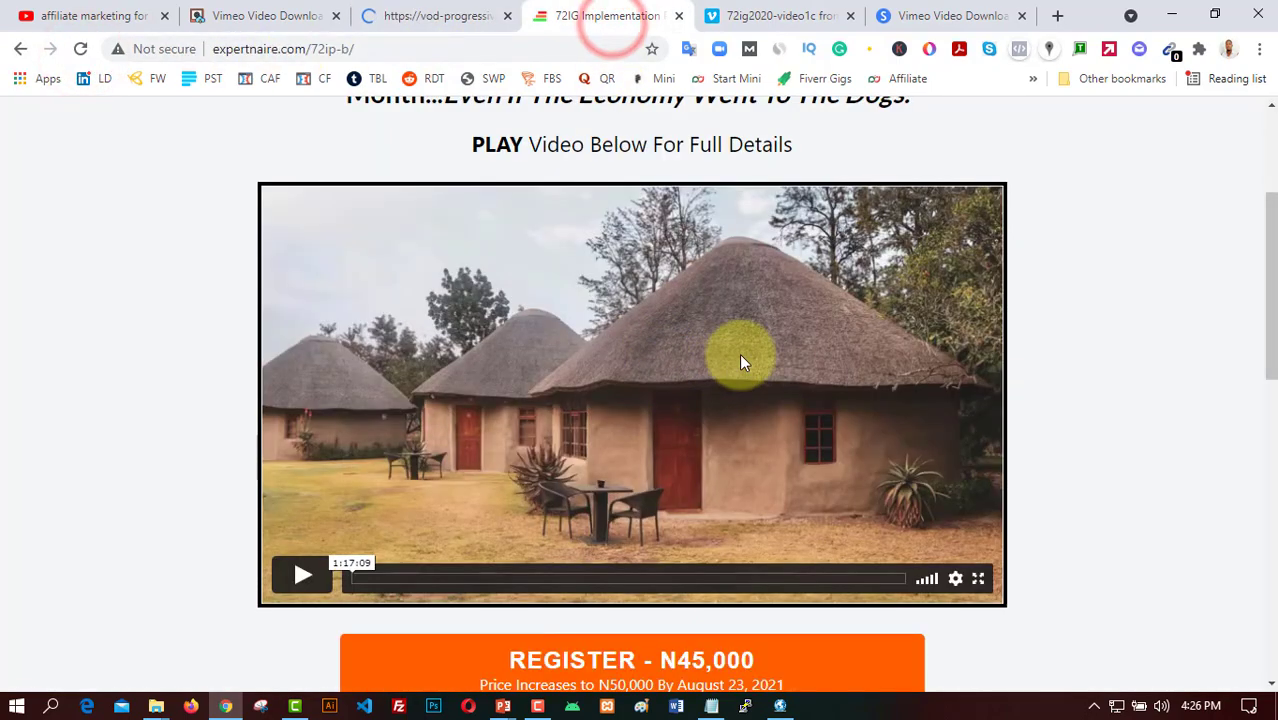
right_click(712, 306)
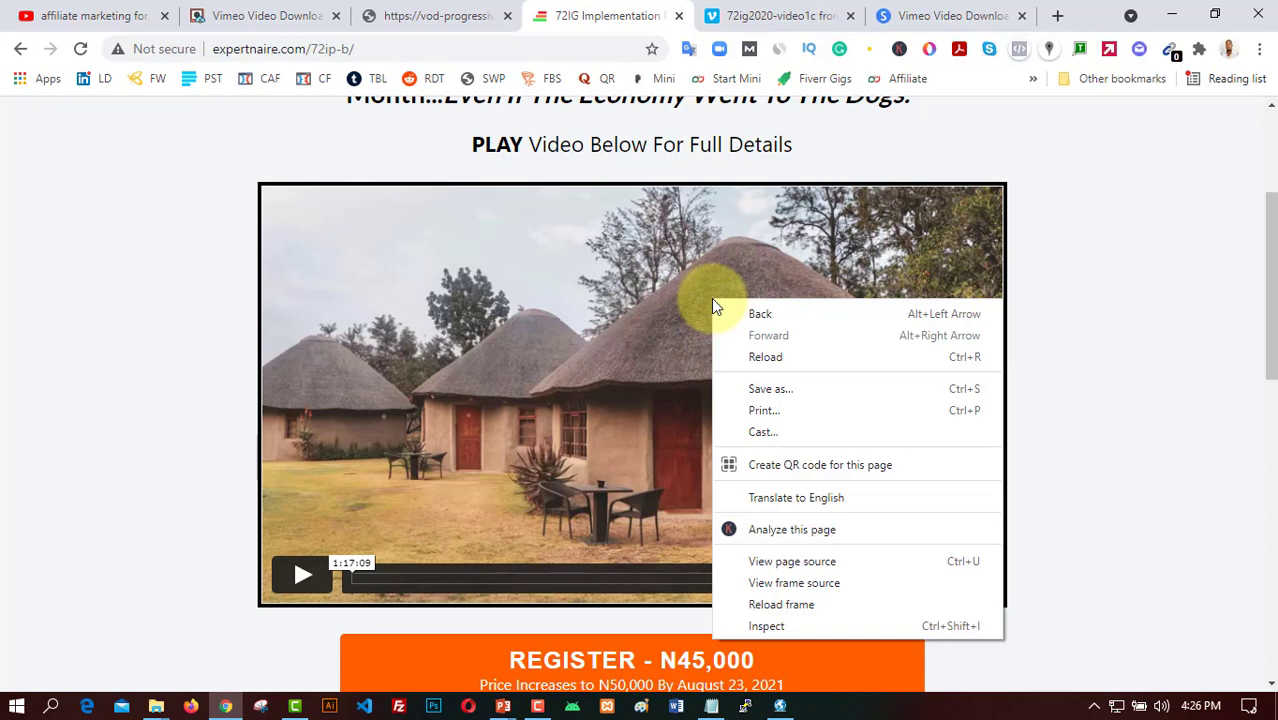
left_click(806, 626)
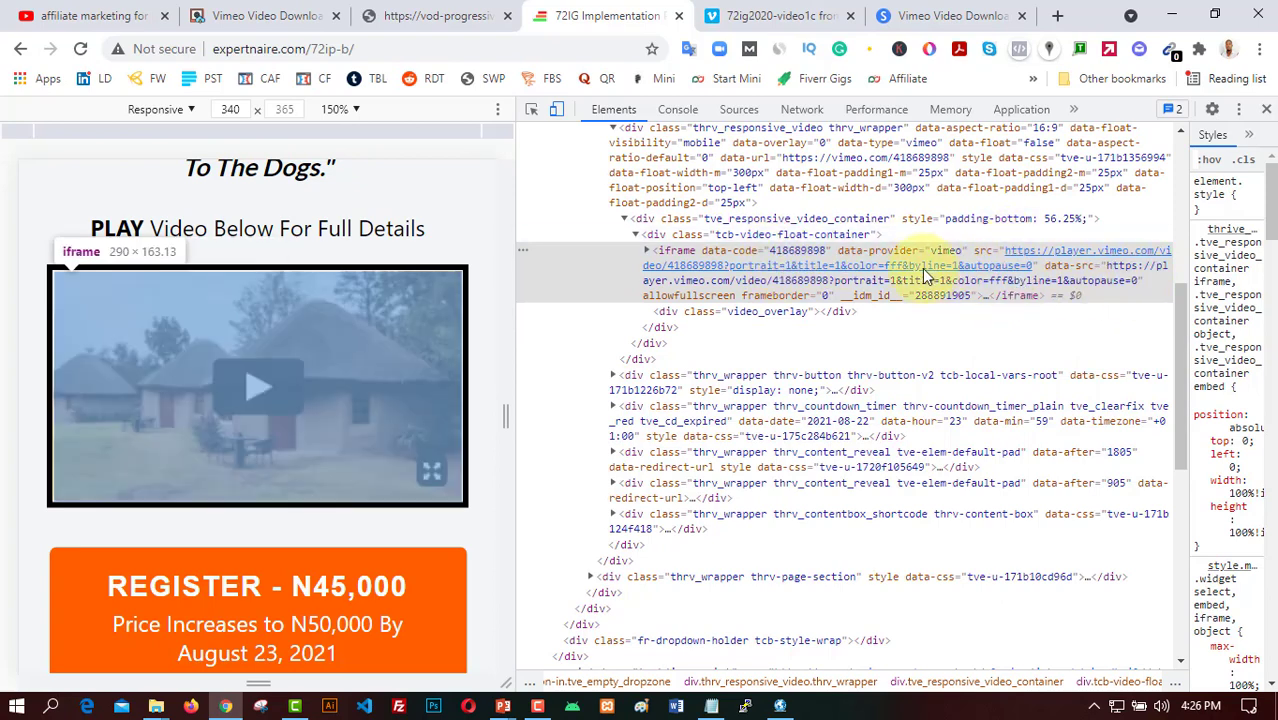
right_click(738, 256)
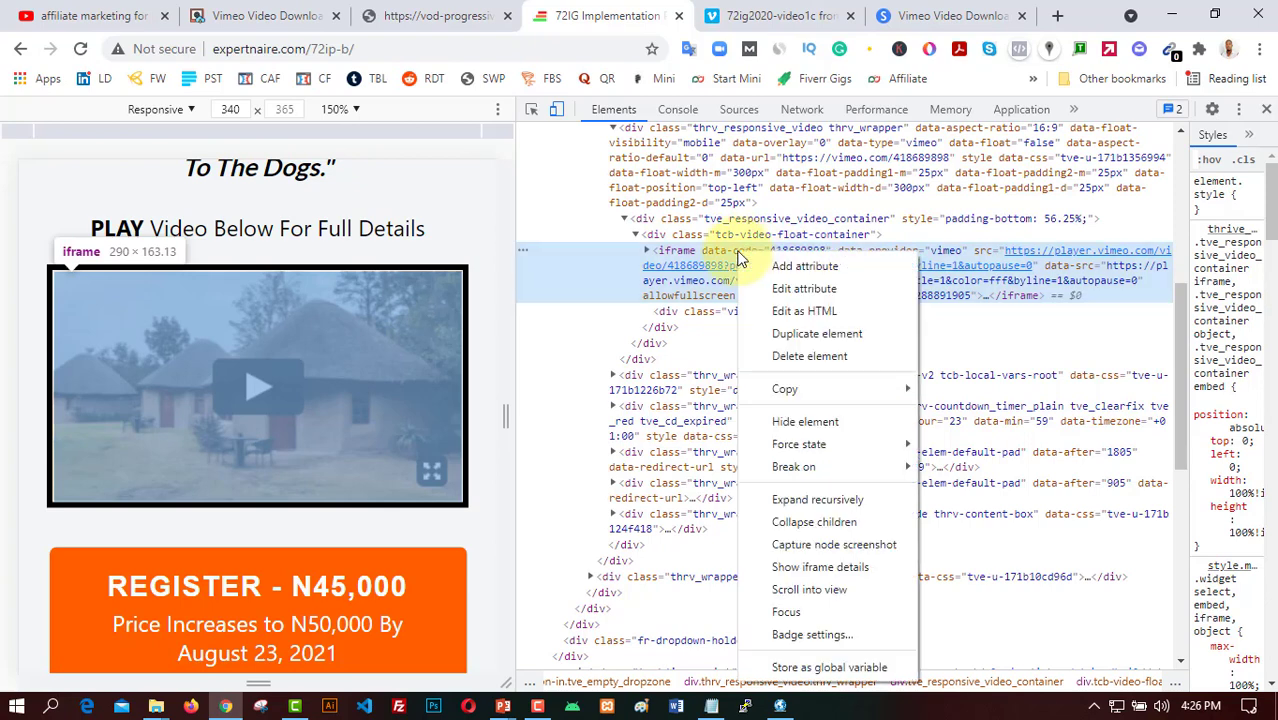
left_click(833, 313)
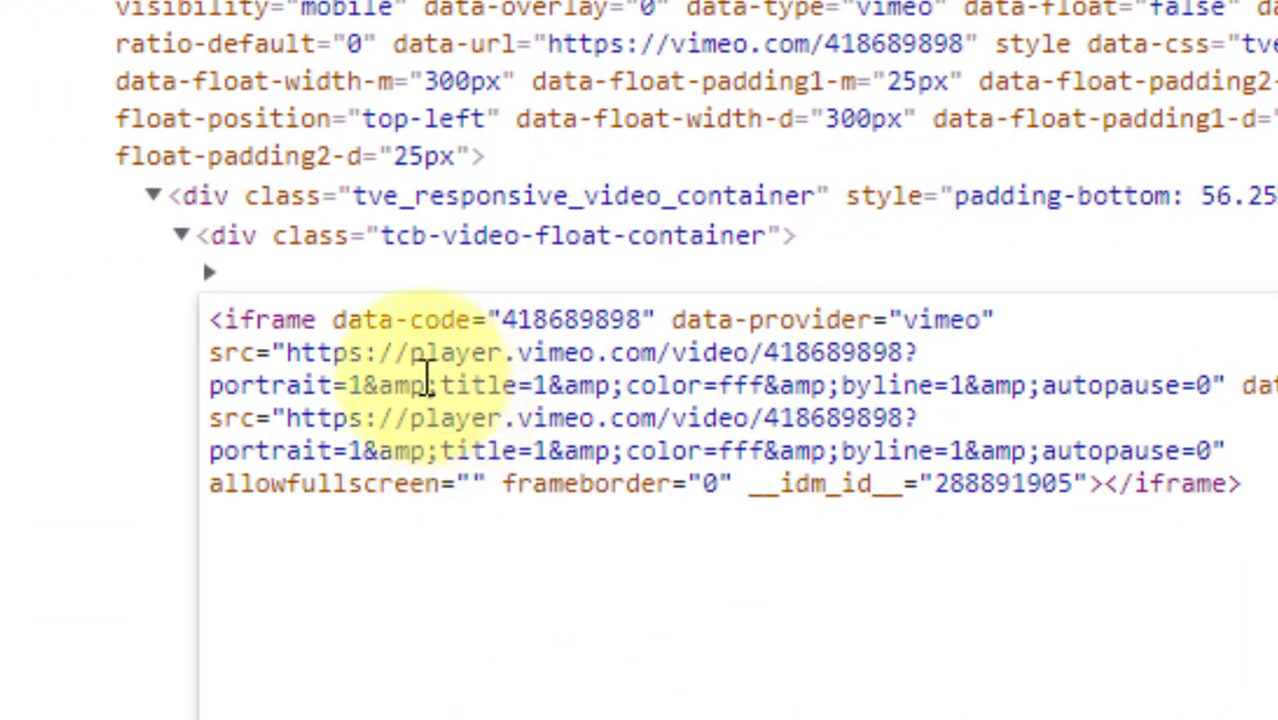
double_click(292, 353)
left_click_drag(502, 353, 899, 351)
key("ctrl+c")
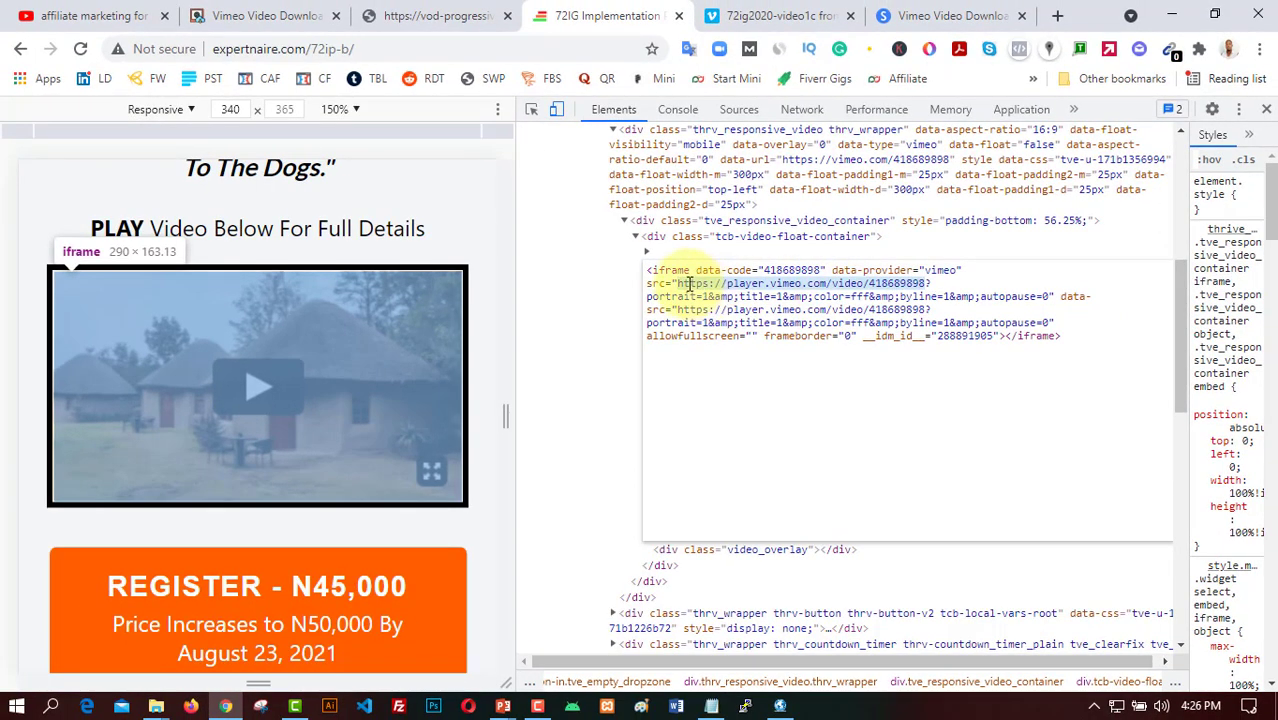
left_click(916, 15)
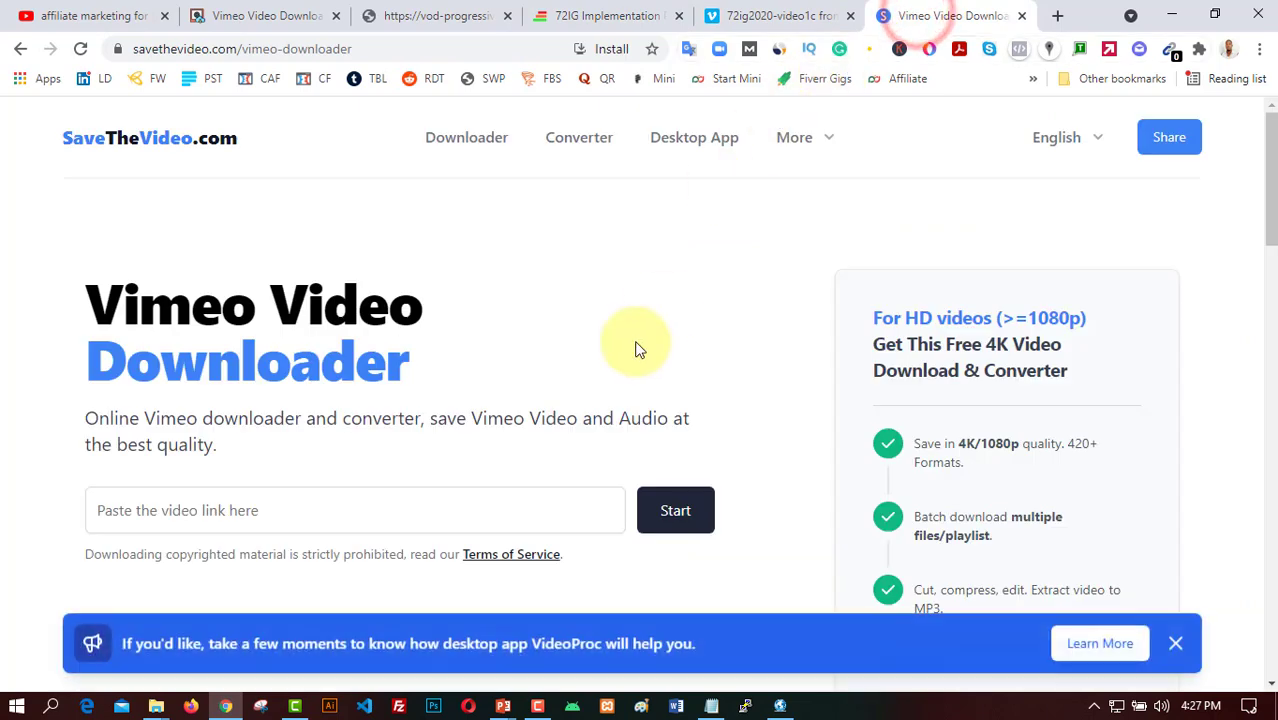
left_click(1176, 646)
left_click(425, 511)
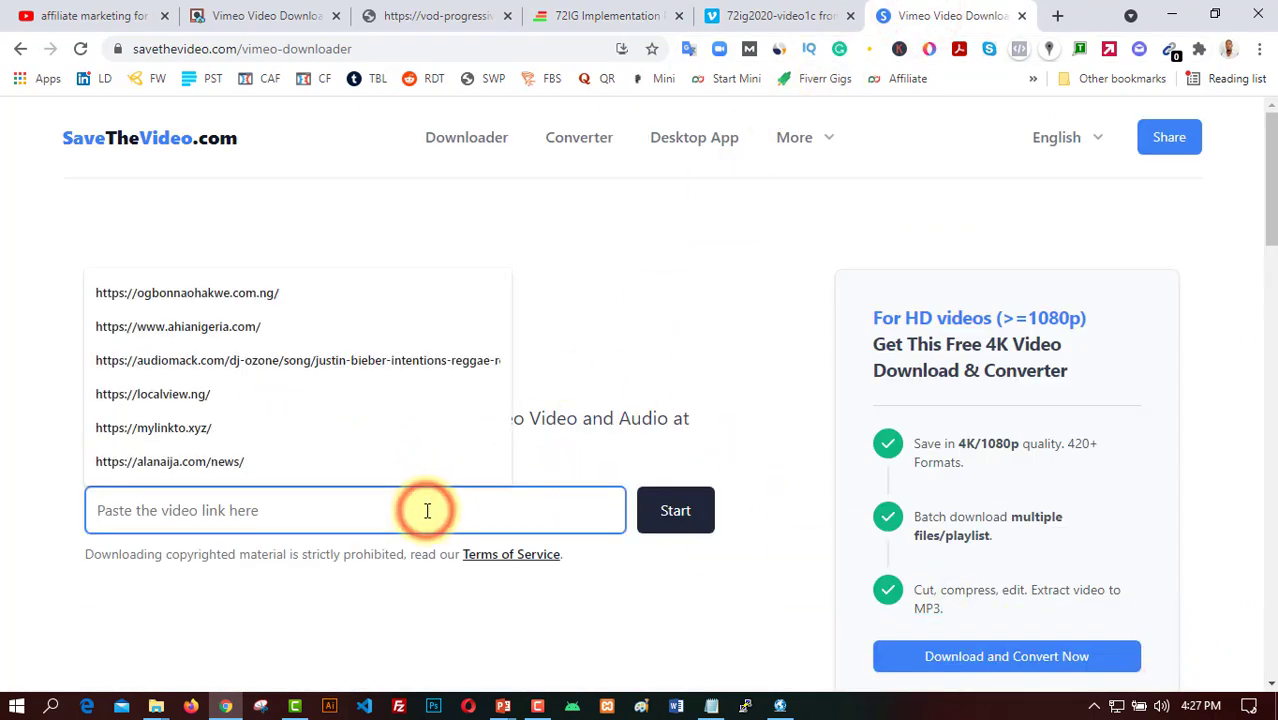
key("ctrl+v")
left_click(698, 514)
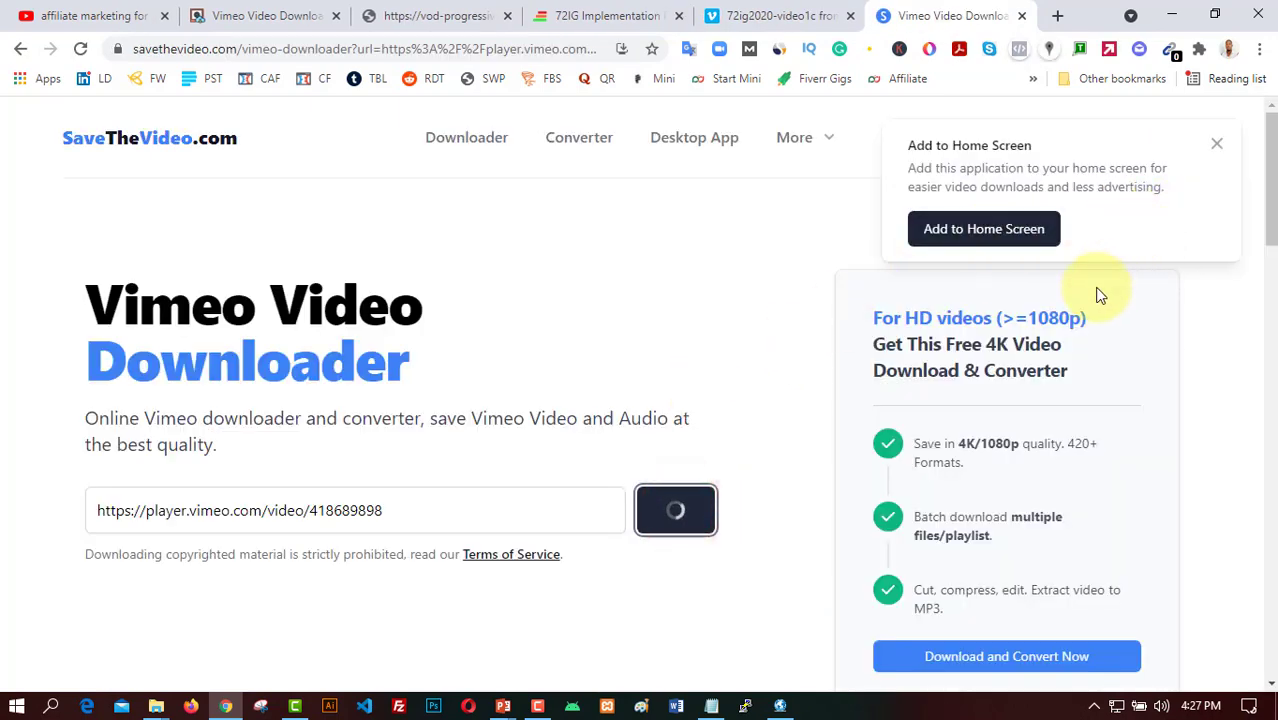
left_click(1216, 144)
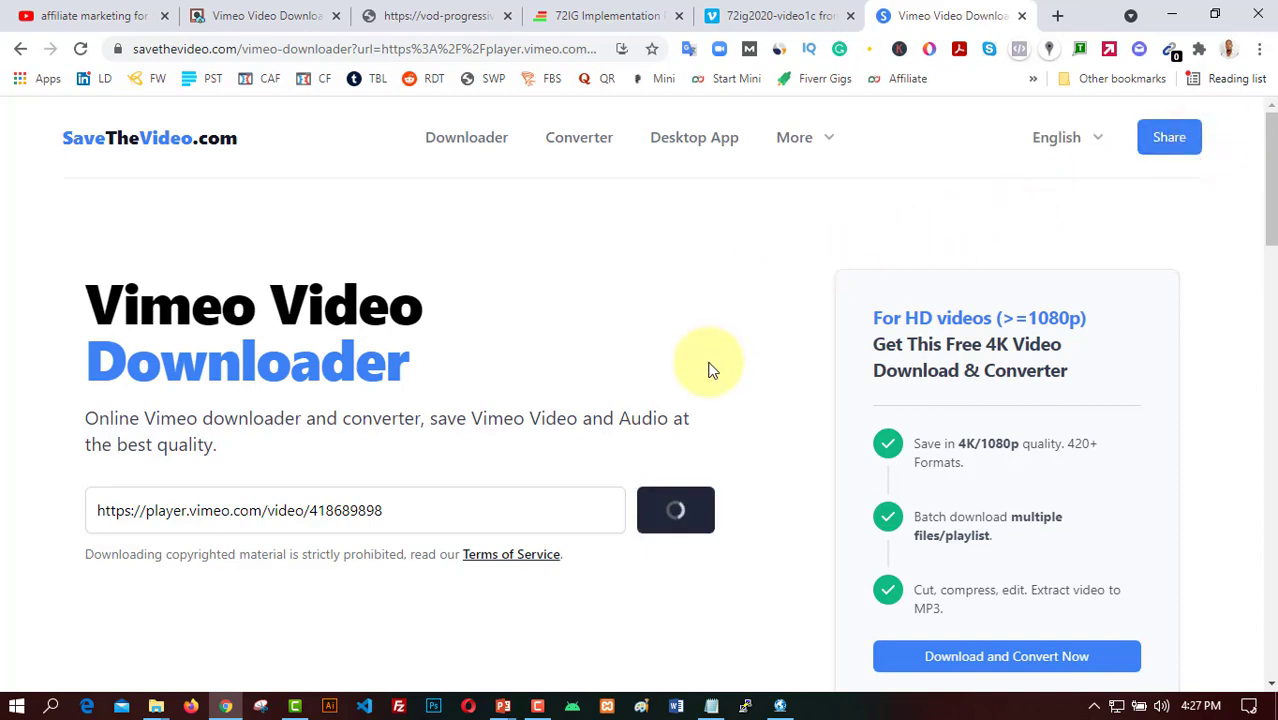
scroll(708, 368, "down", 1)
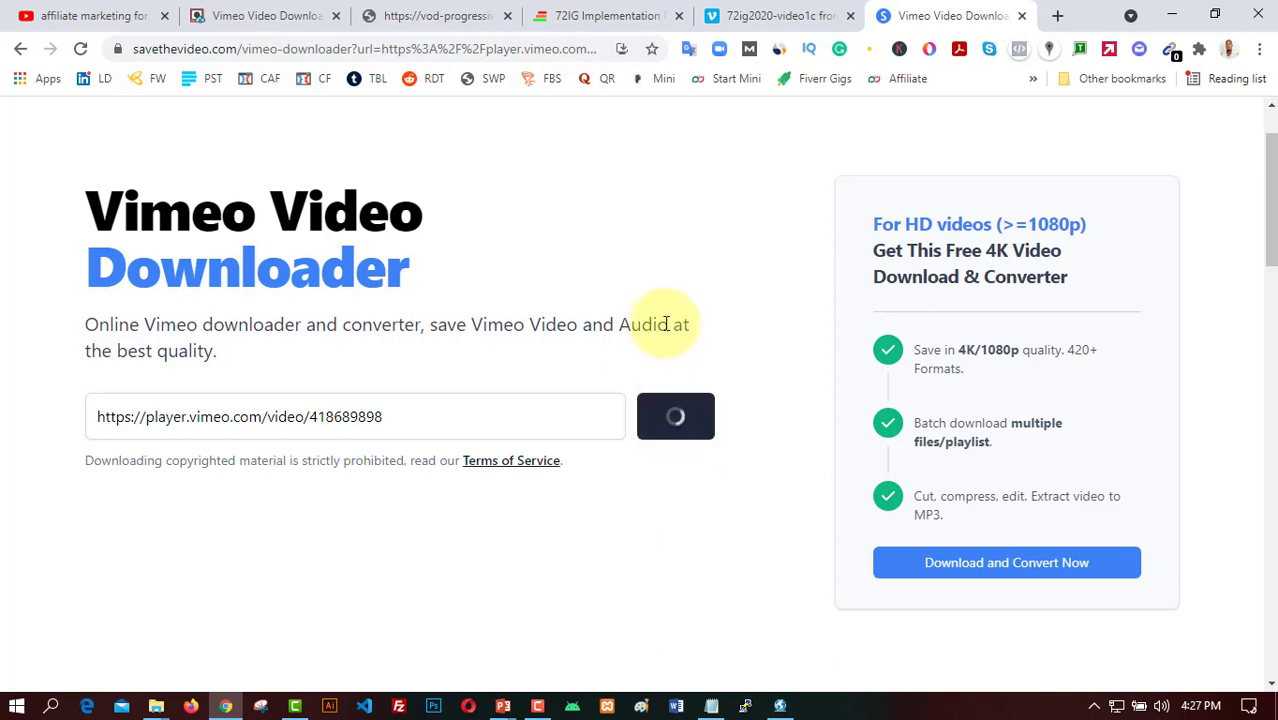
left_click(285, 22)
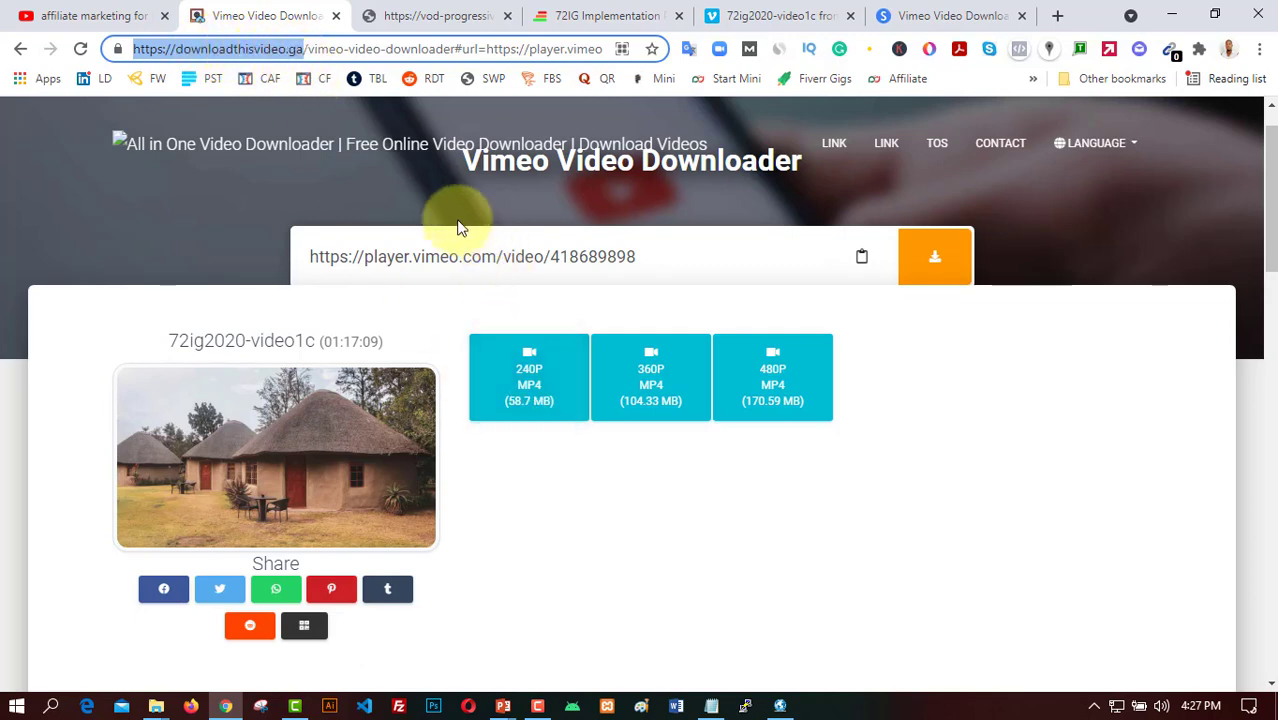
left_click(172, 143)
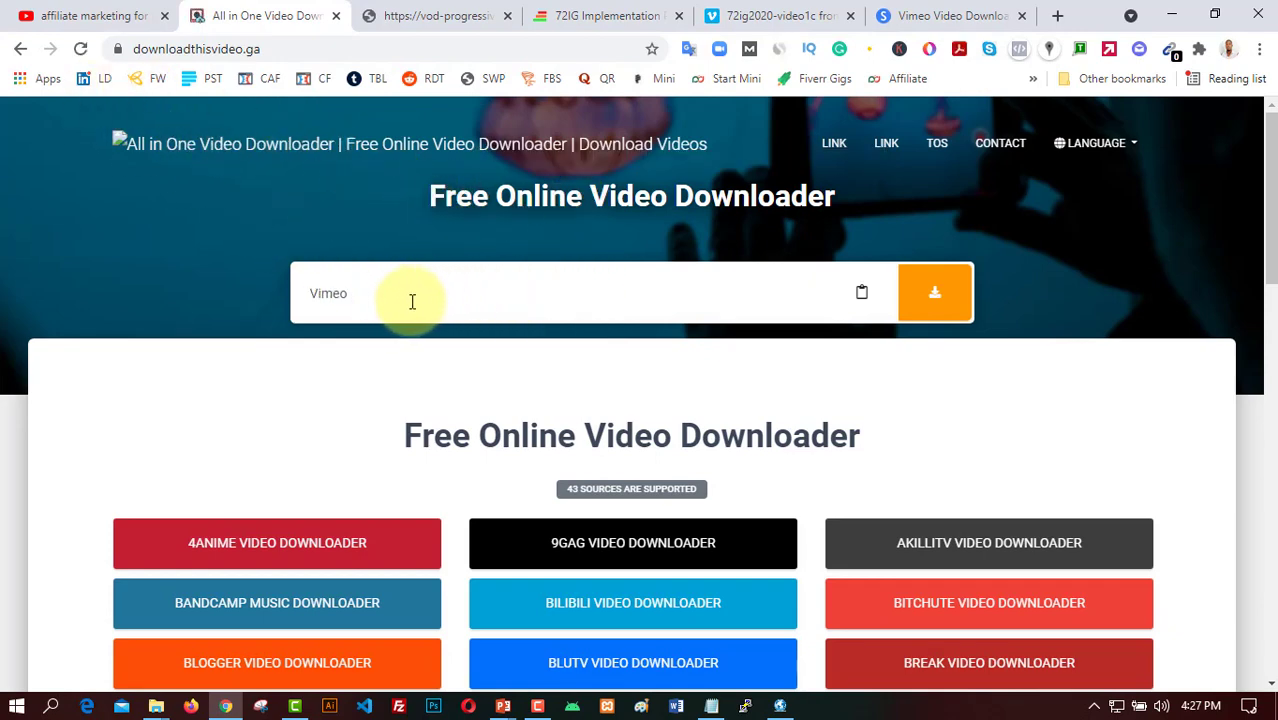
scroll(431, 303, "down", 6)
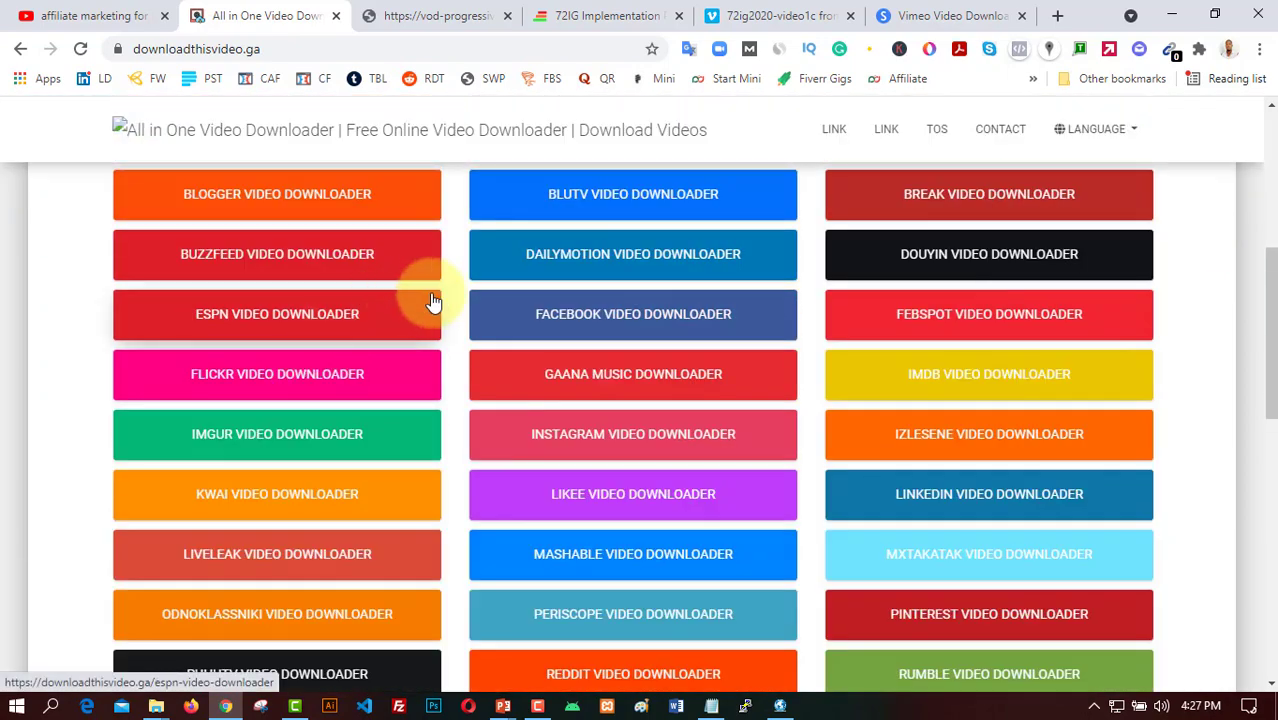
scroll(491, 305, "down", 3)
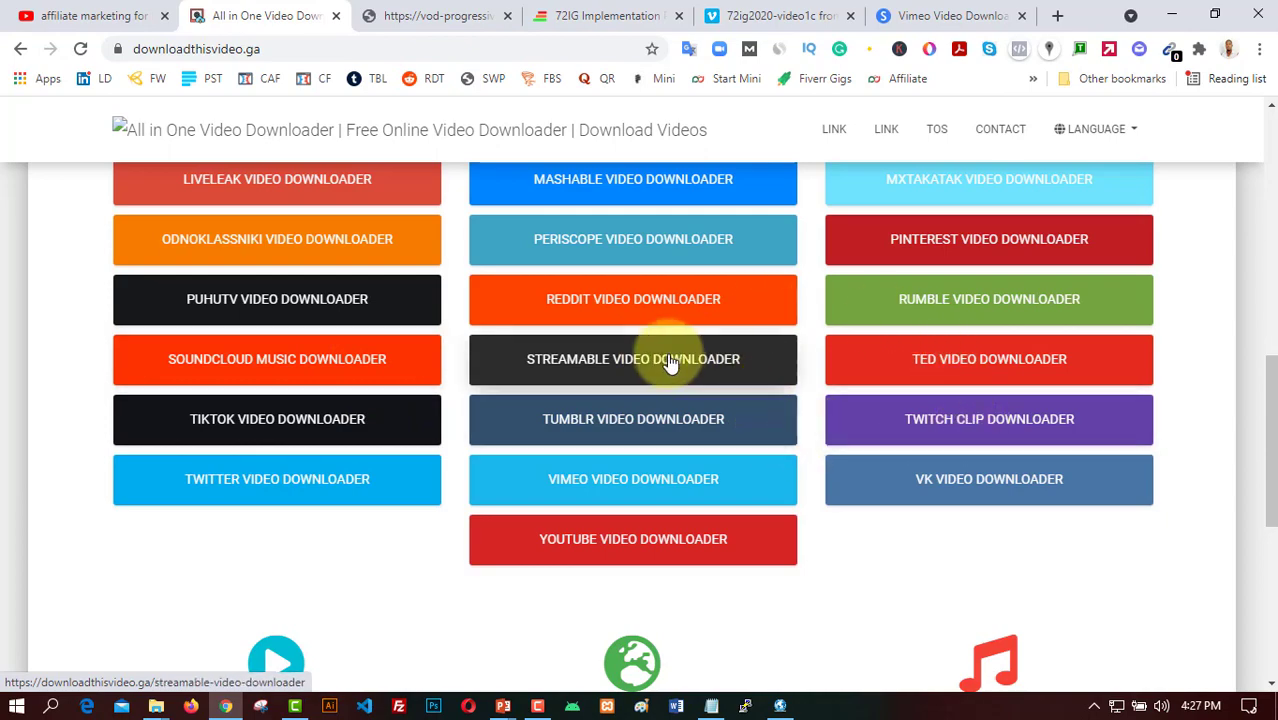
scroll(670, 360, "up", 2)
scroll(665, 357, "up", 6)
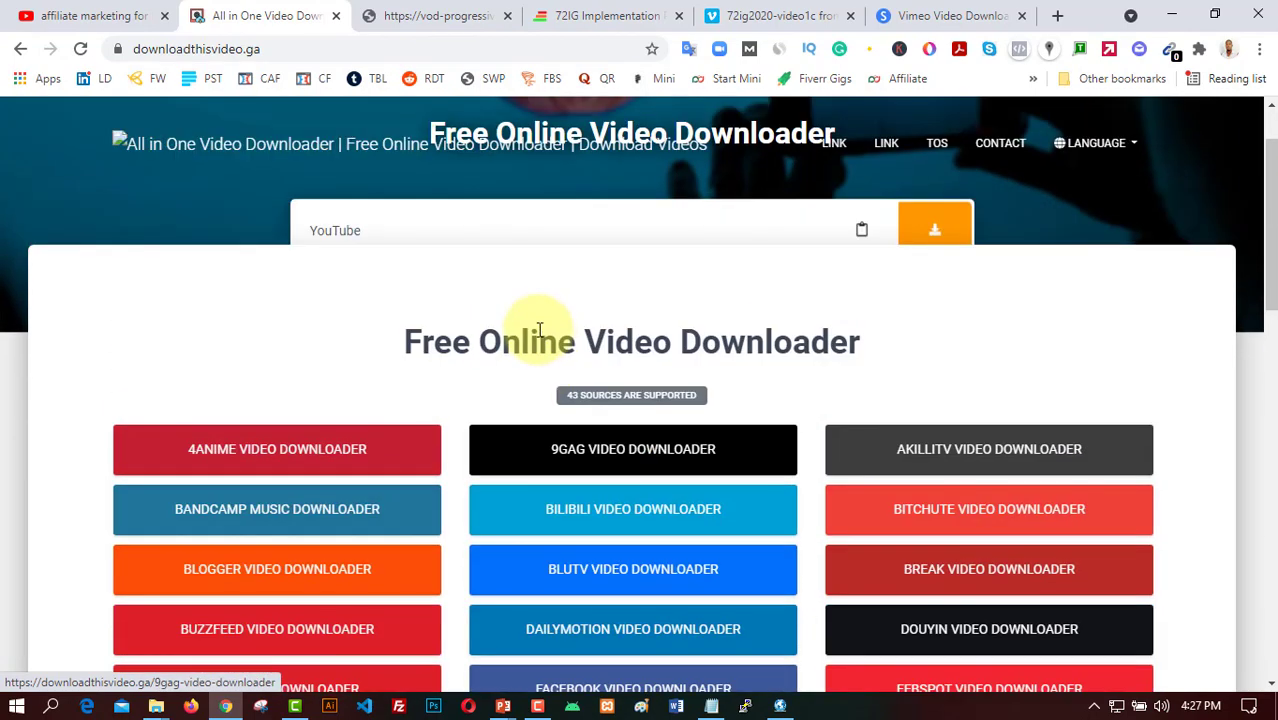
scroll(500, 300, "up", 1)
left_click(386, 289)
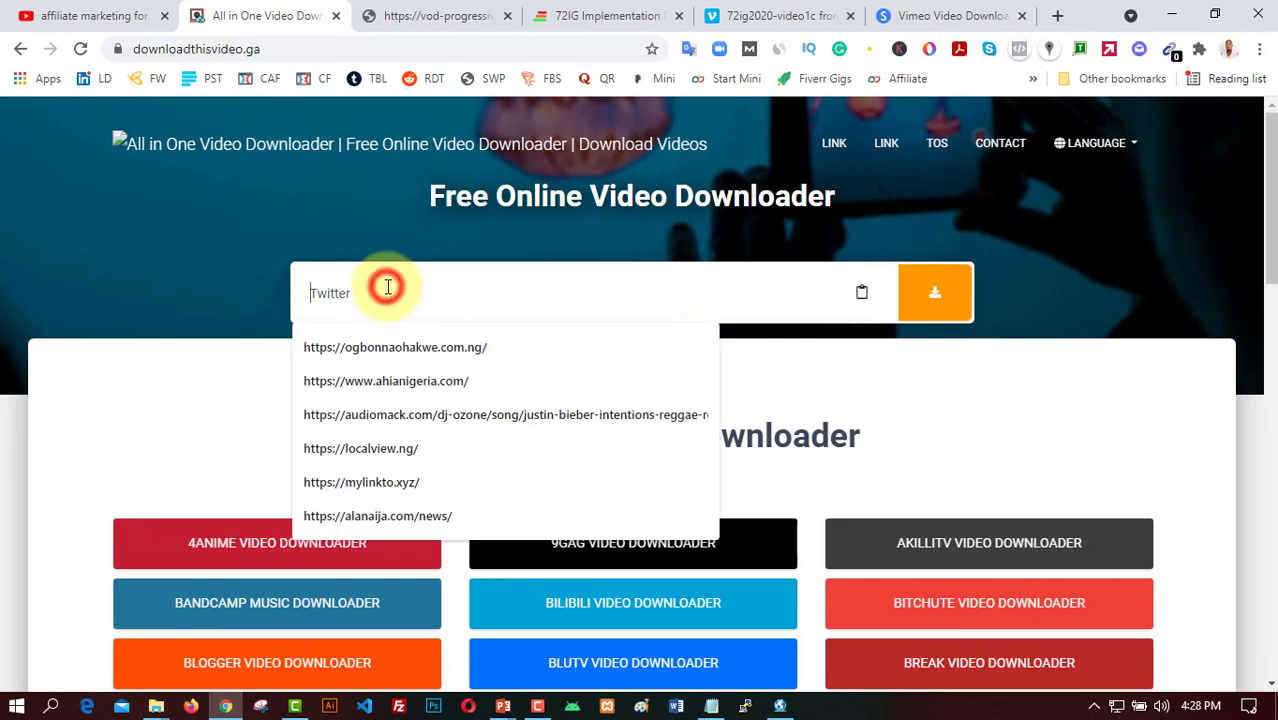
key("ctrl+v")
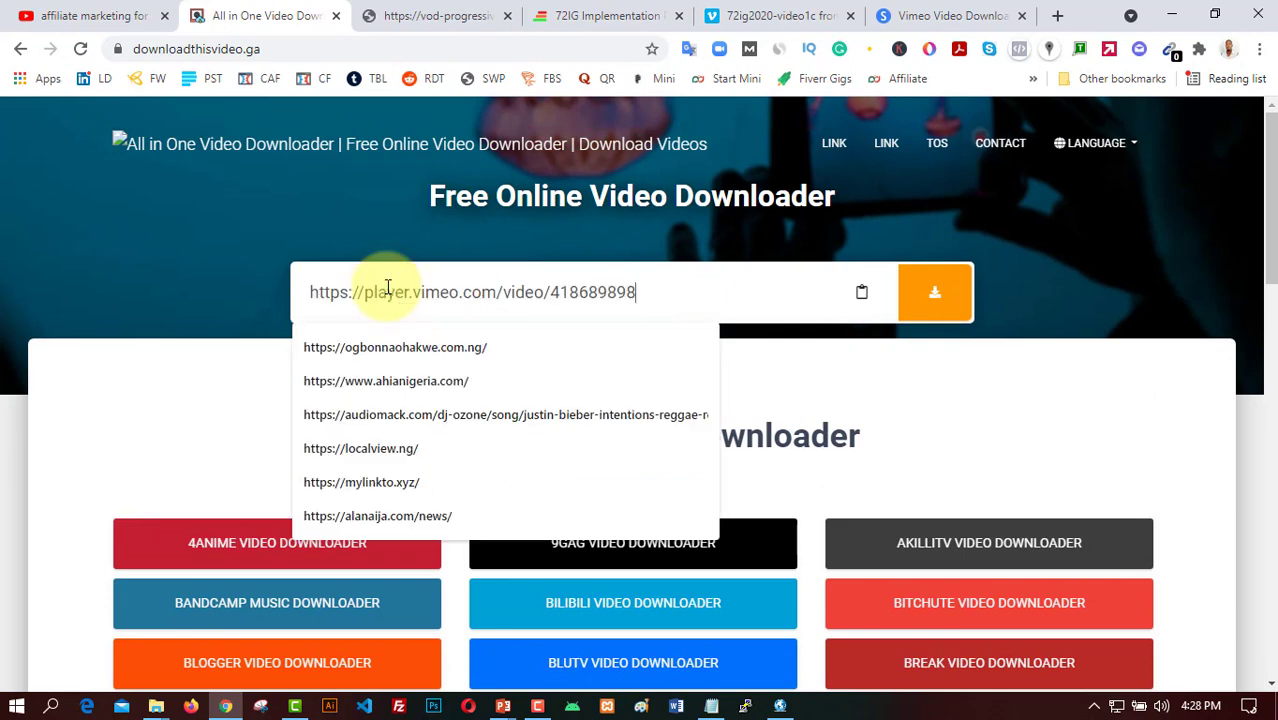
left_click(933, 293)
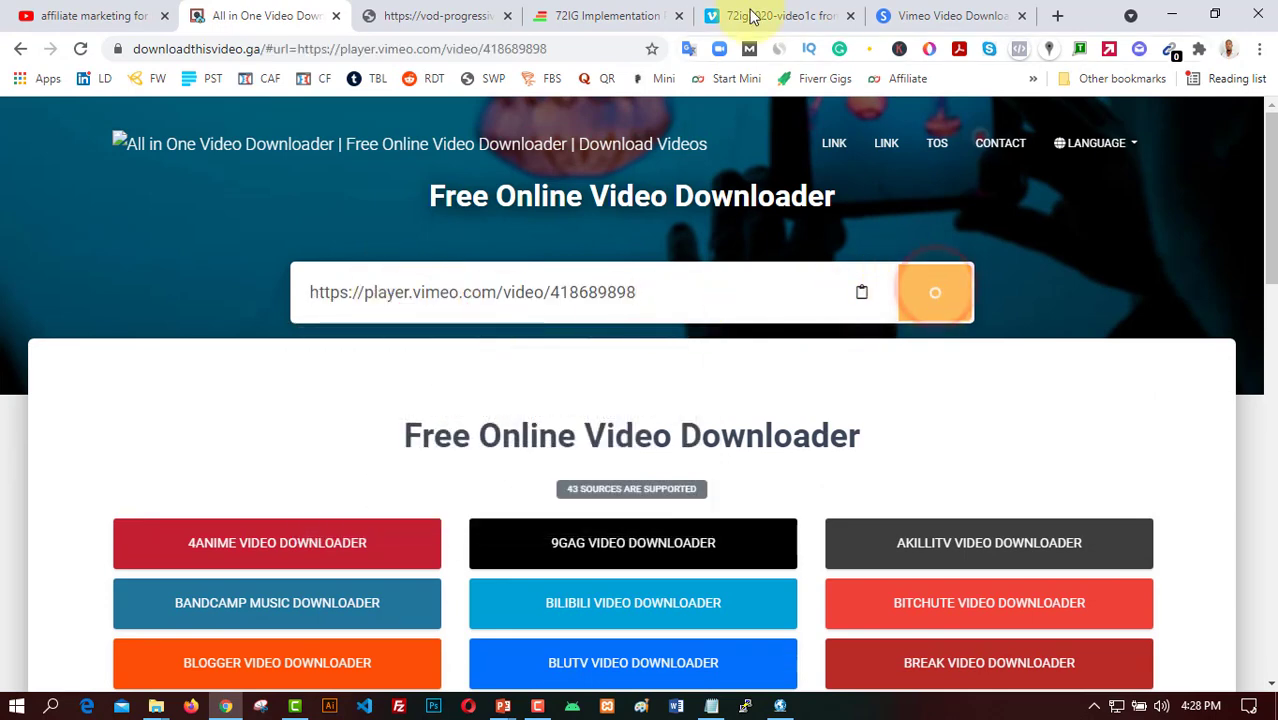
Switch to SaveTheVideo.com and examine the Video, Audio and Video Only download formats, keeping MP4 - SD - (778x434) - 25fps selected
left_click(896, 15)
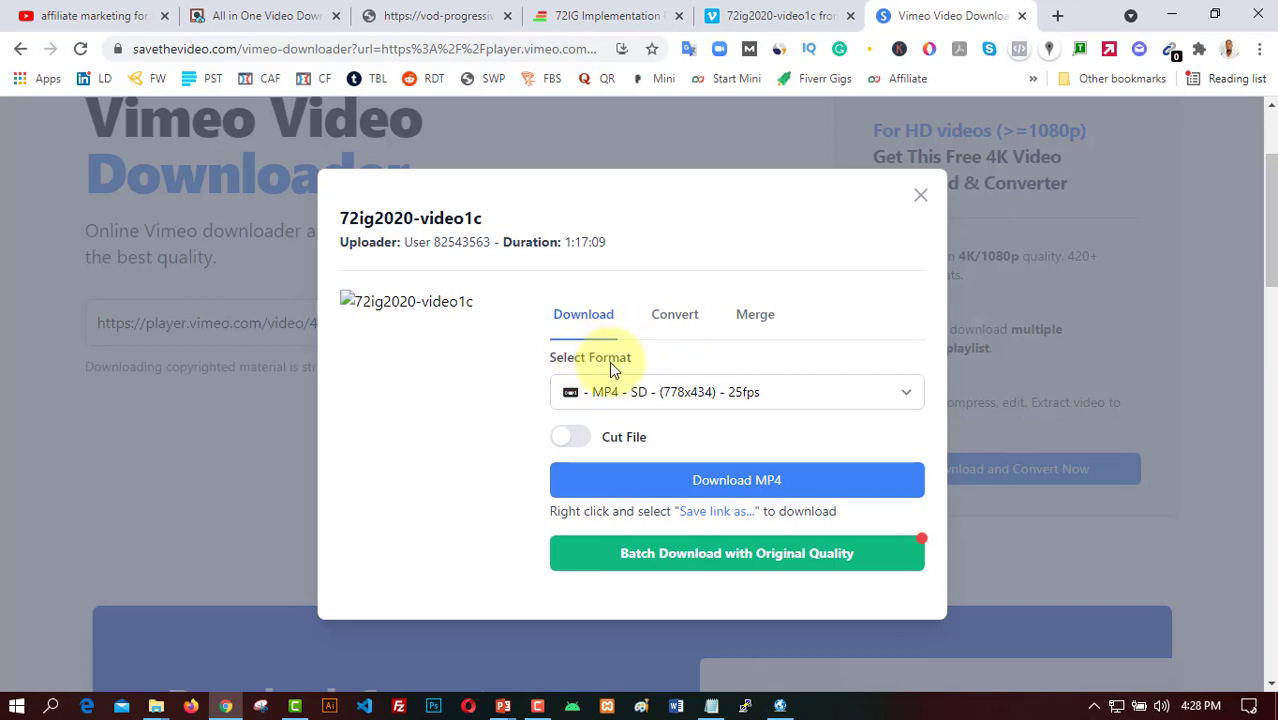
left_click(675, 390)
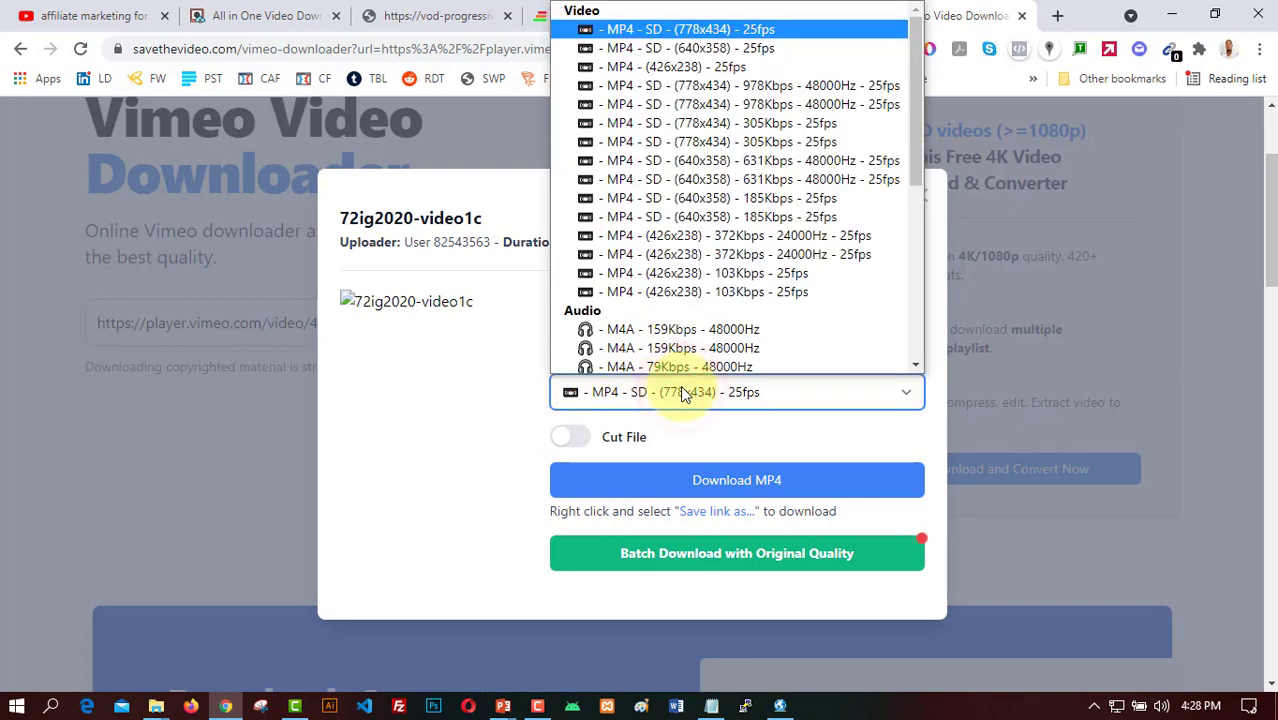
scroll(652, 120, "down", 4)
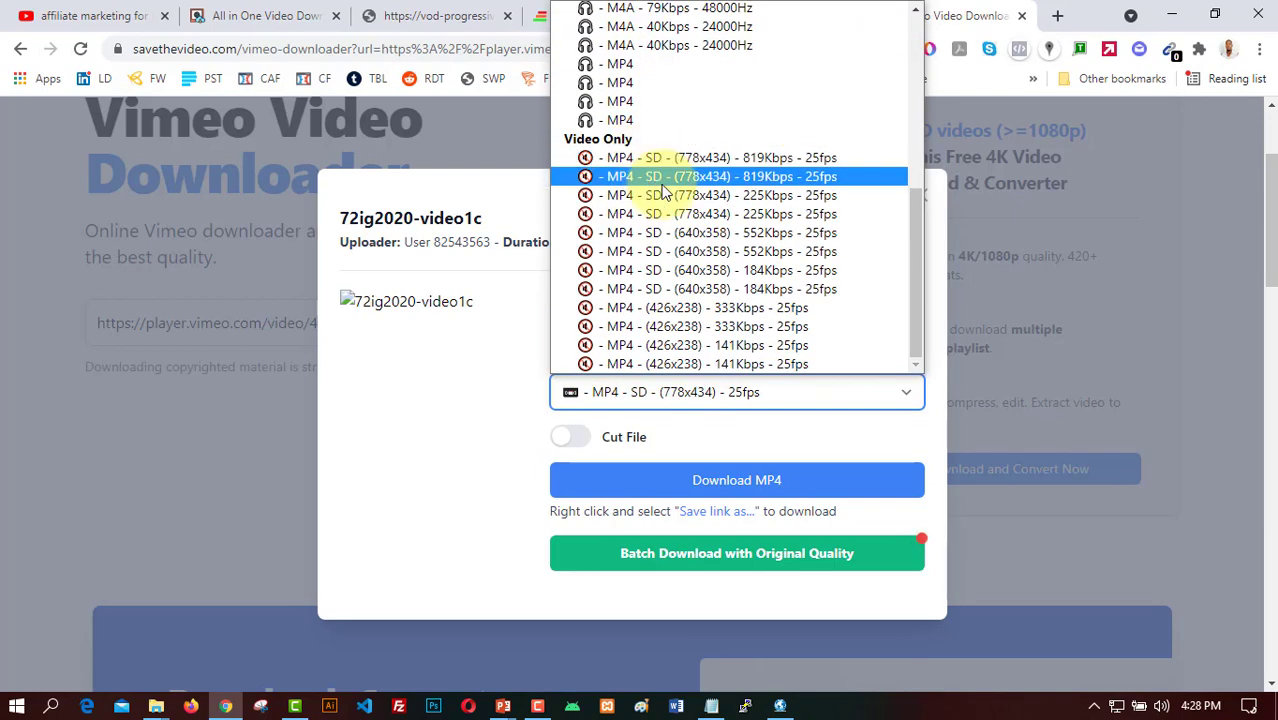
scroll(662, 180, "up", 4)
scroll(662, 192, "down", 4)
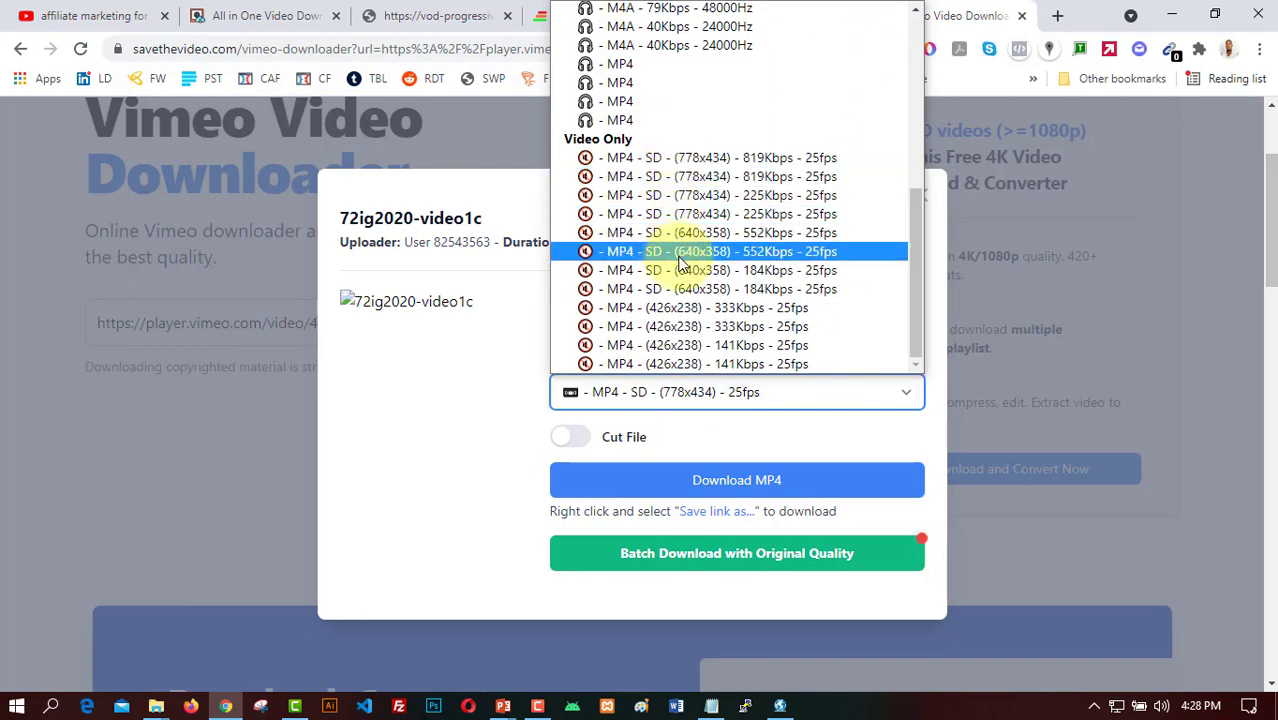
scroll(660, 230, "up", 4)
scroll(677, 193, "down", 4)
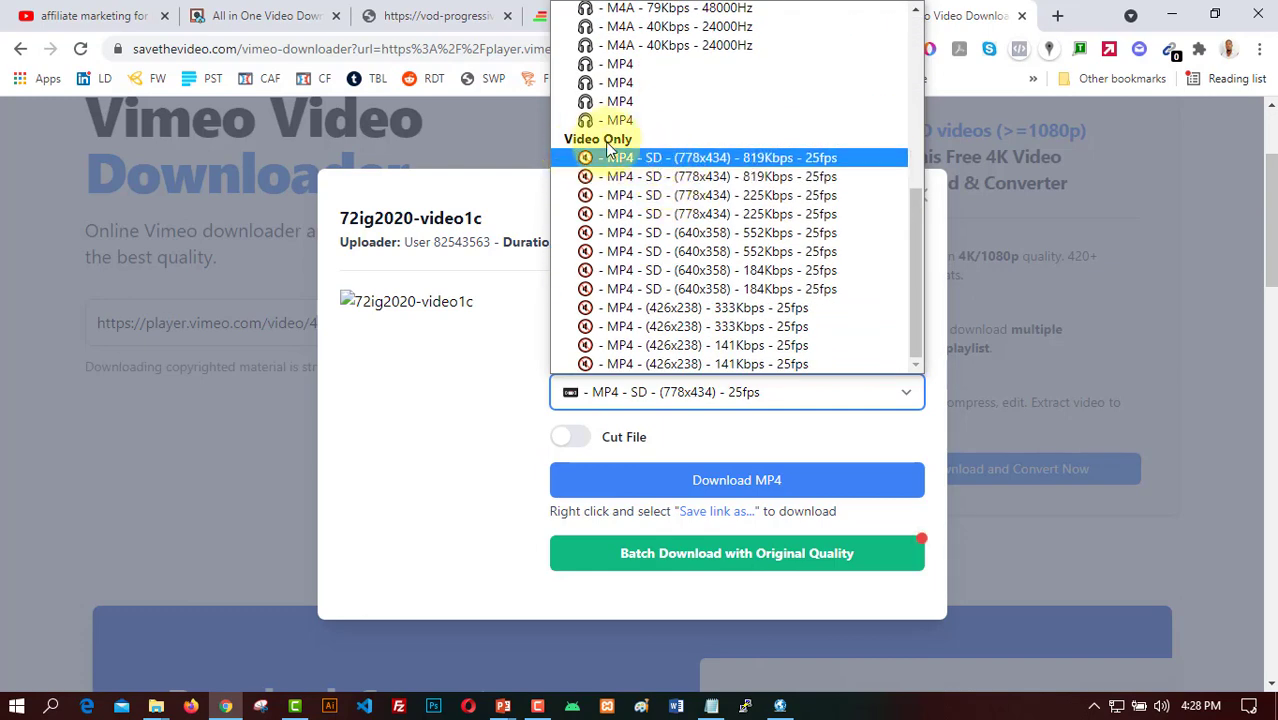
scroll(684, 198, "up", 4)
scroll(684, 198, "down", 4)
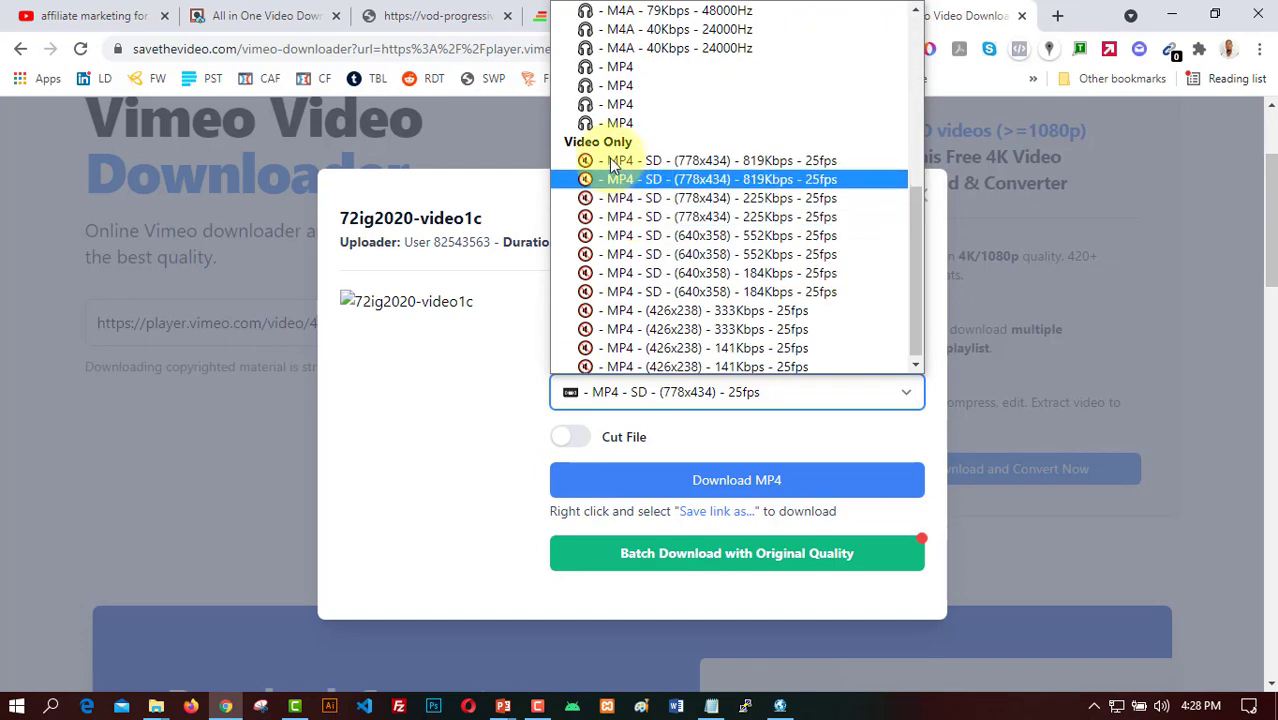
scroll(590, 198, "up", 4)
scroll(615, 240, "down", 2)
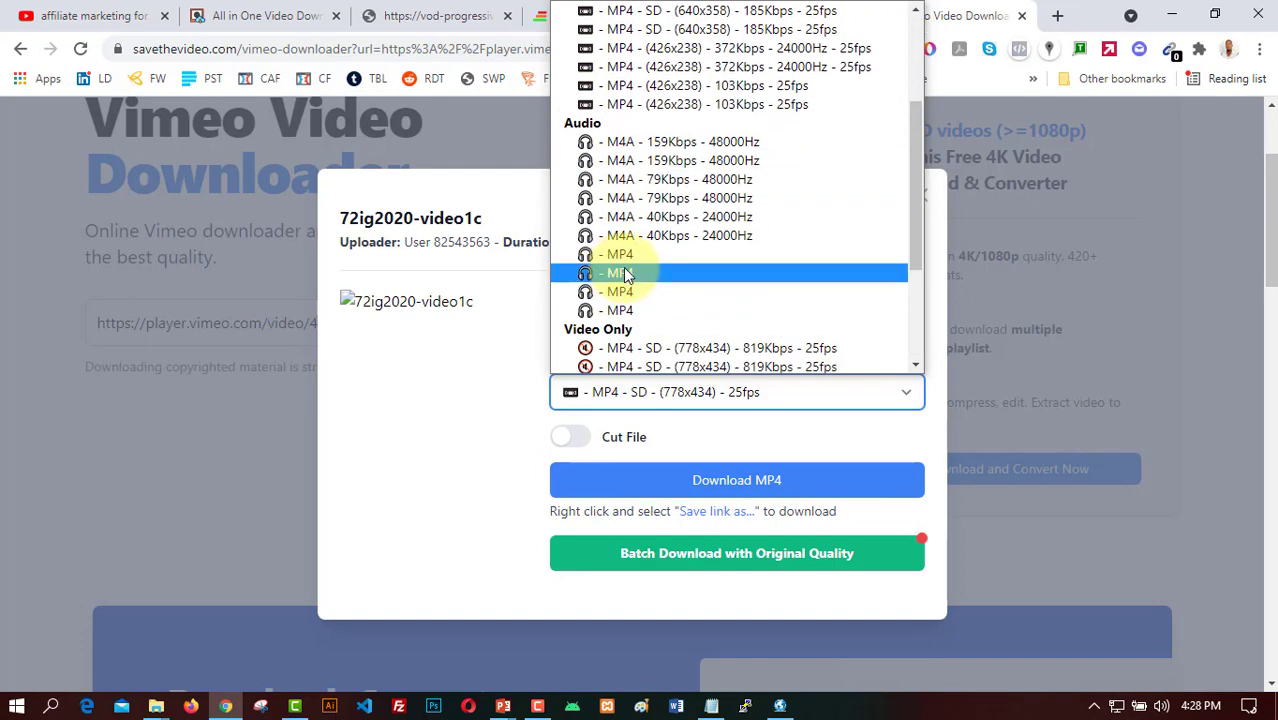
scroll(643, 196, "up", 2)
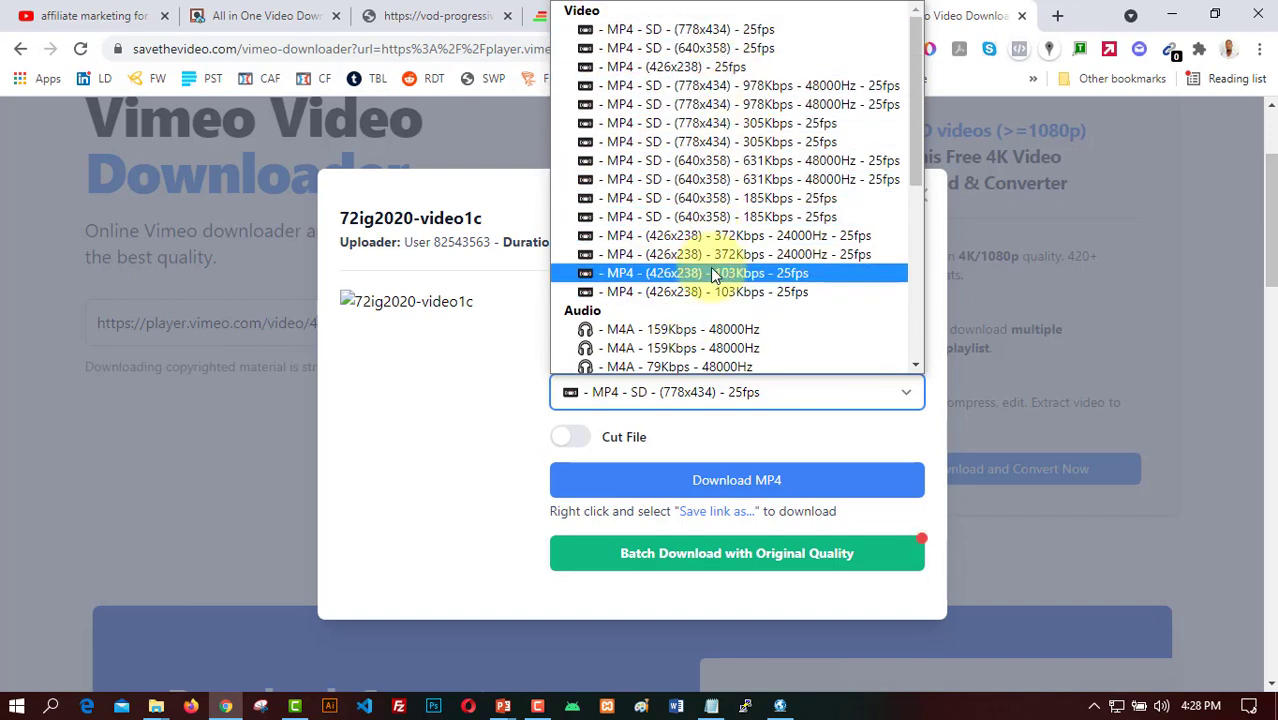
left_click(716, 35)
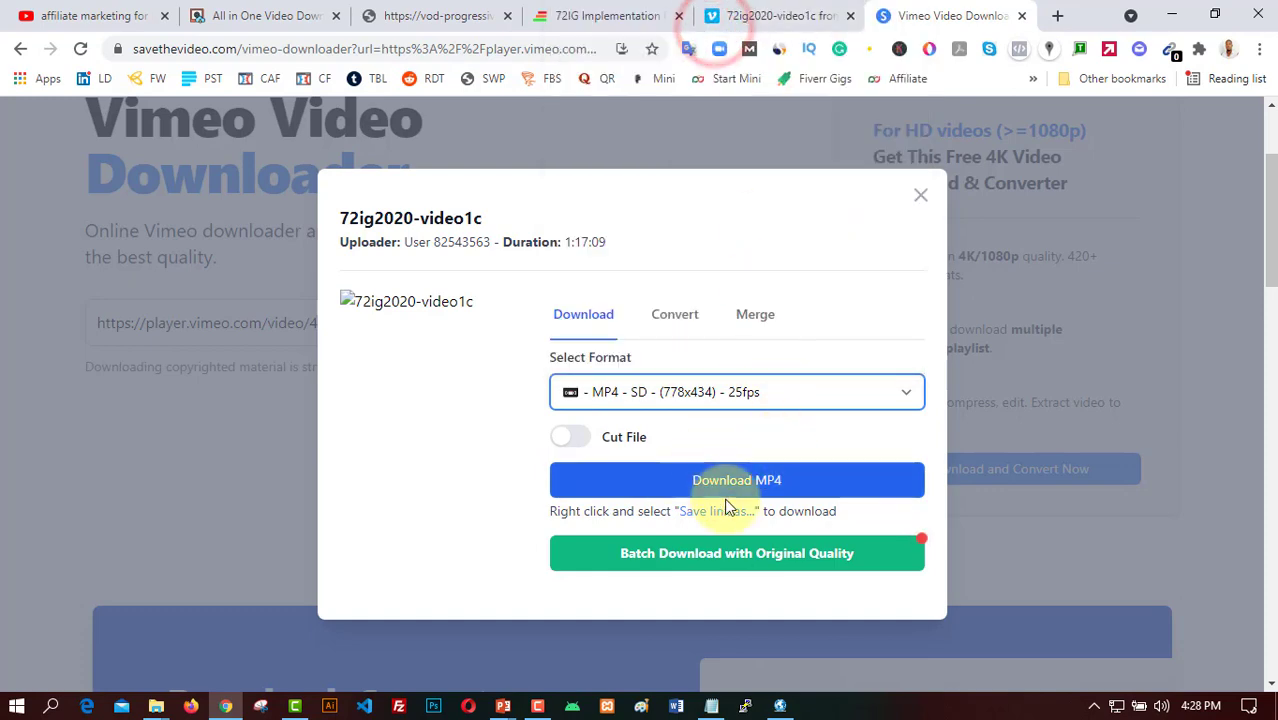
Try Cut File with a start time of 00:10:15, and turn Cut File back off
left_click(572, 443)
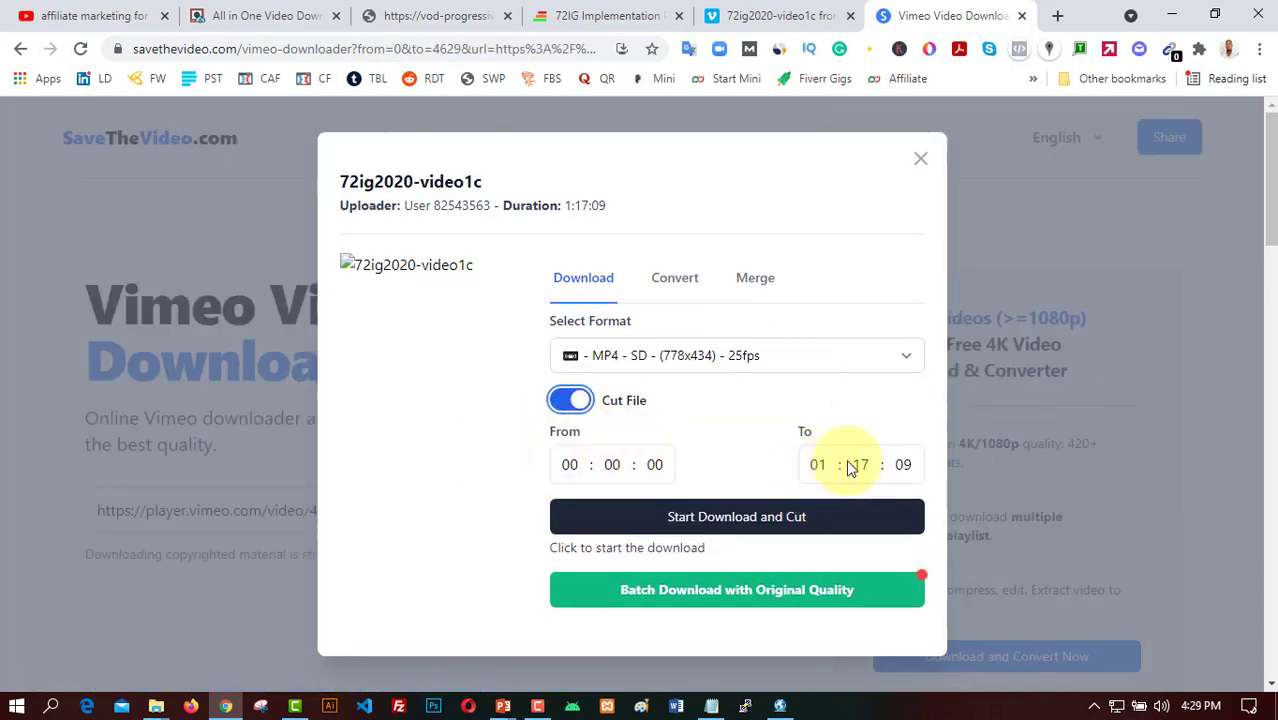
left_click(638, 465)
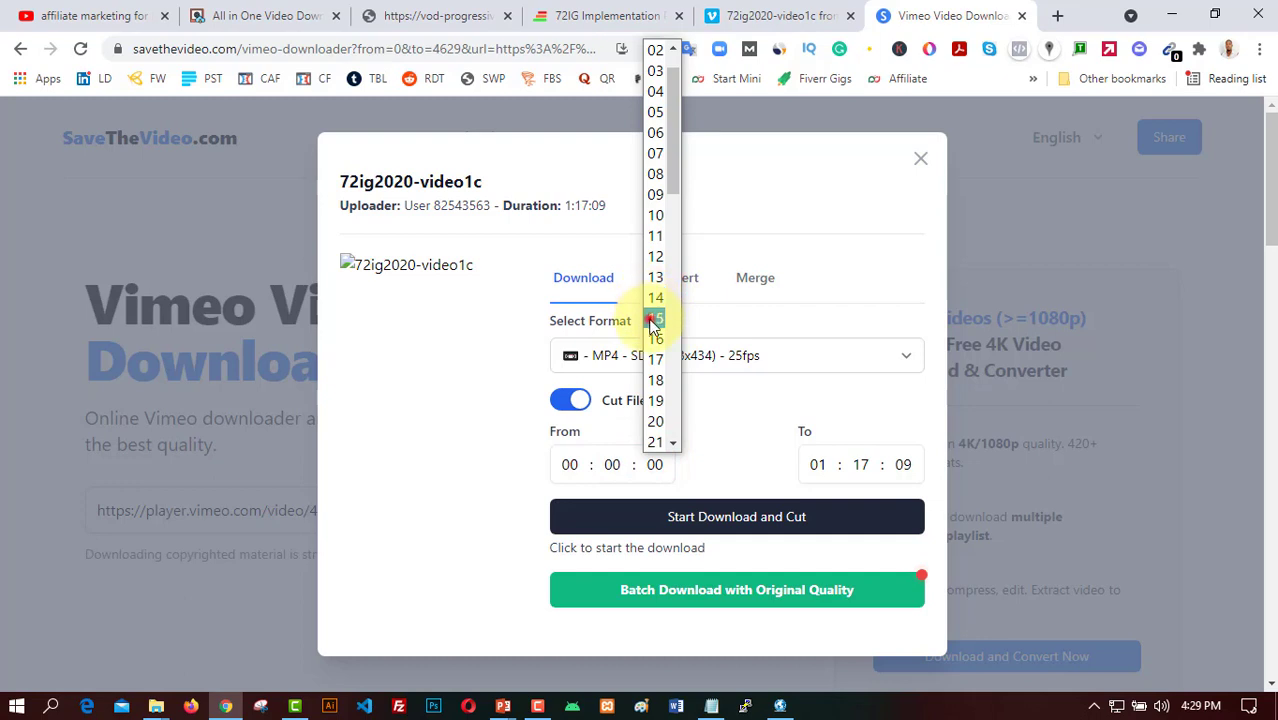
left_click(652, 320)
left_click(613, 465)
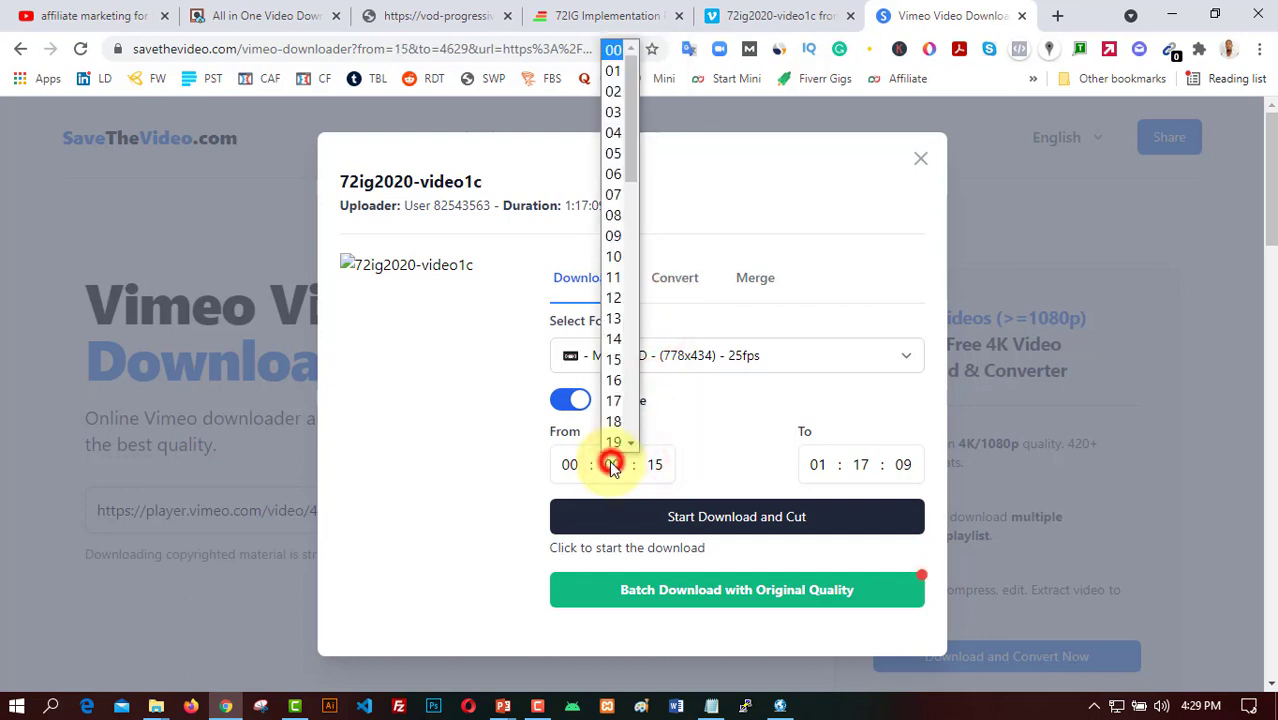
scroll(598, 350, "down", 3)
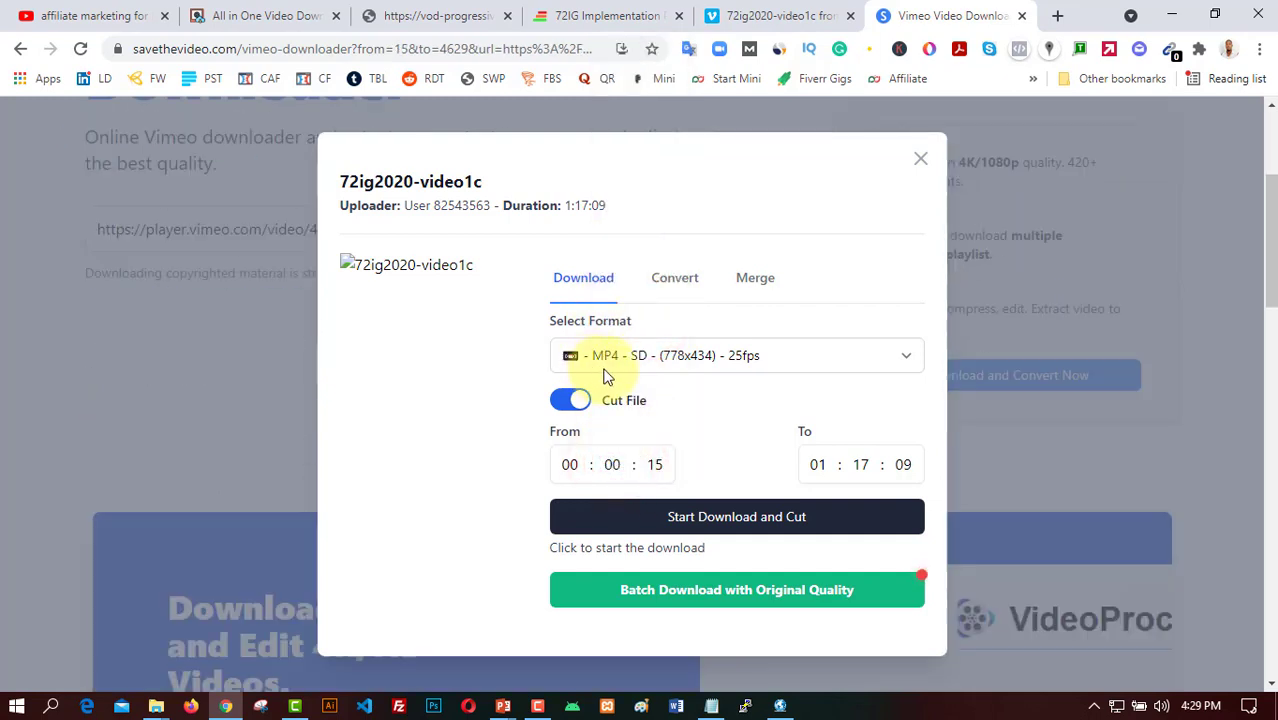
left_click(610, 464)
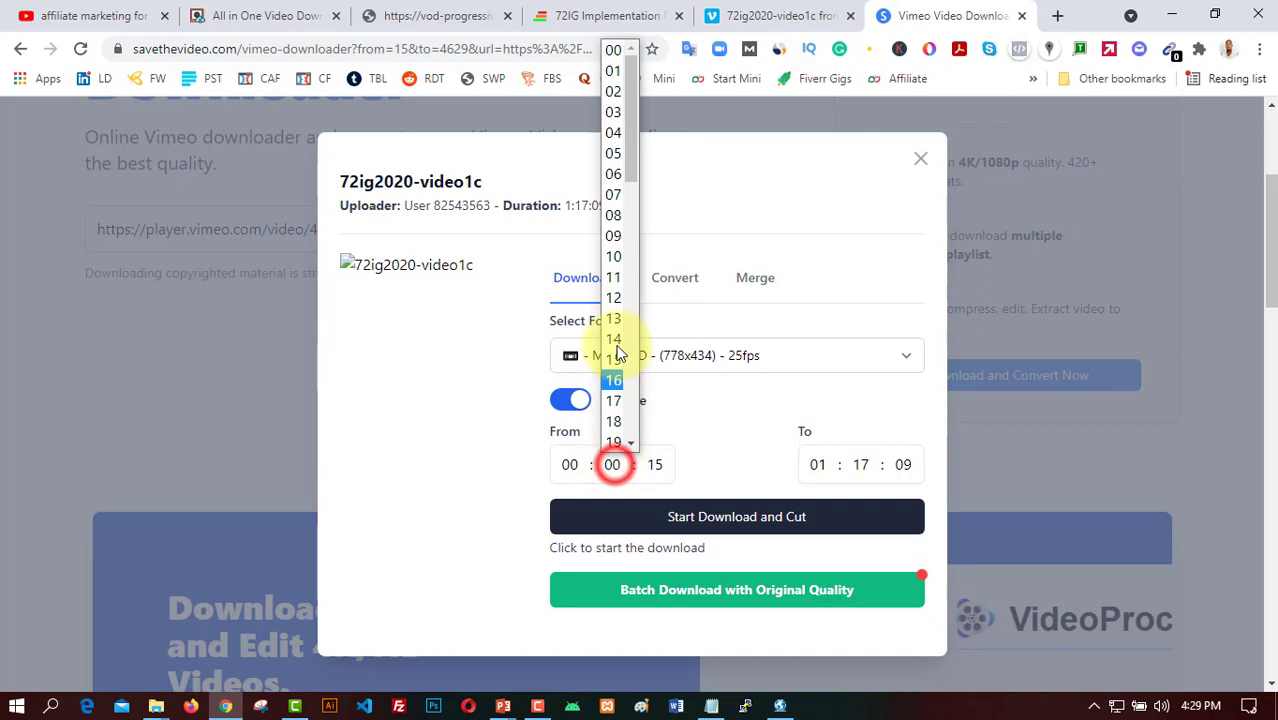
left_click(610, 258)
scroll(712, 452, "up", 3)
left_click(718, 428)
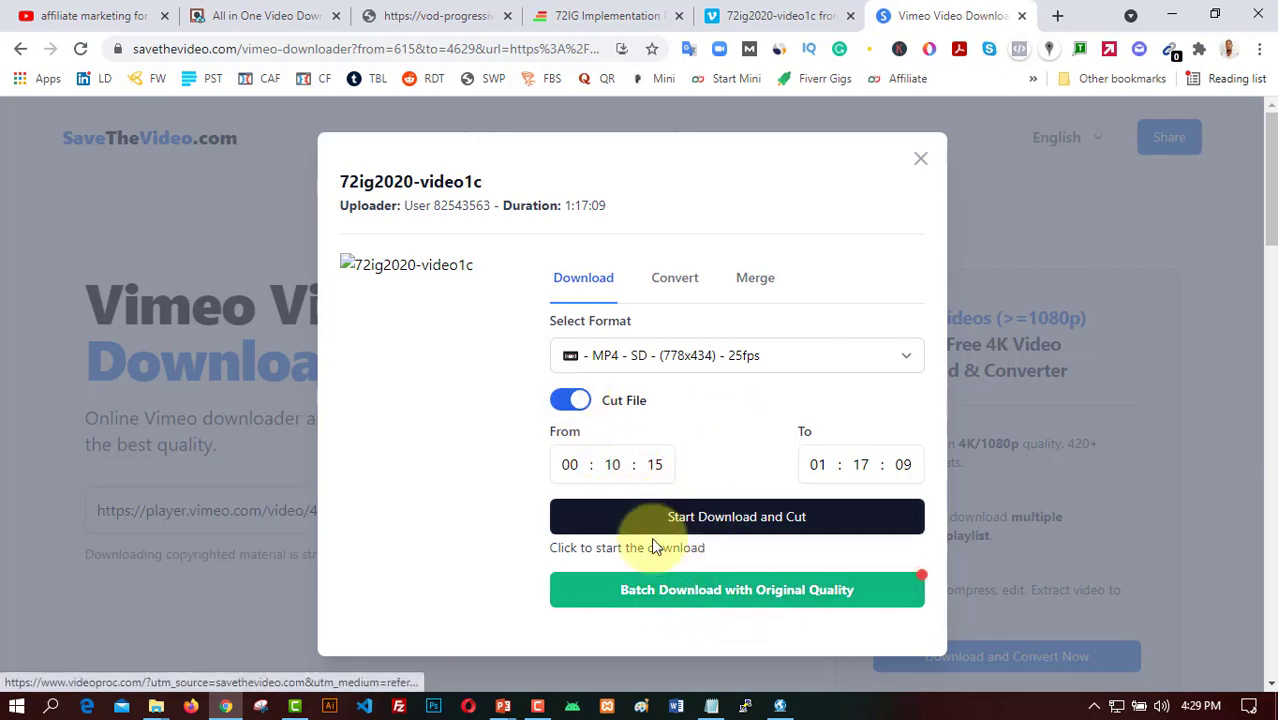
left_click(573, 400)
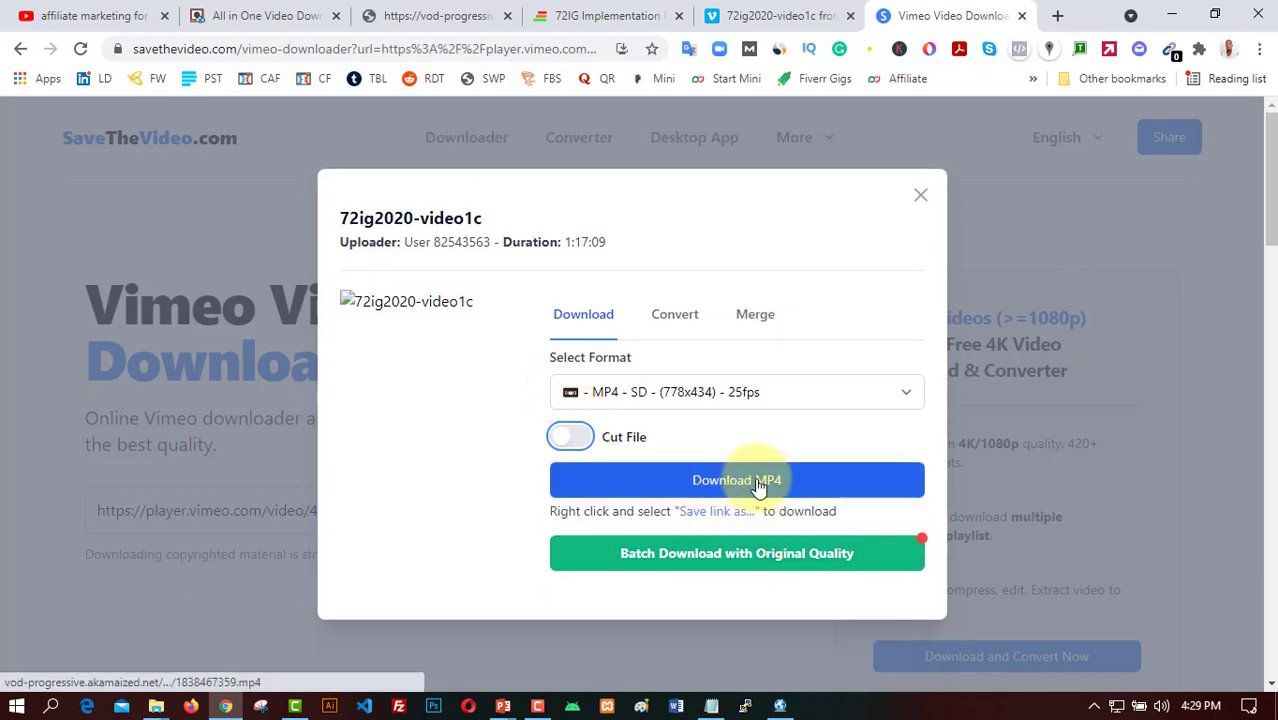
Review the Convert format and audio quality choices and the Merge options for the video, and return to the Download options
left_click(688, 318)
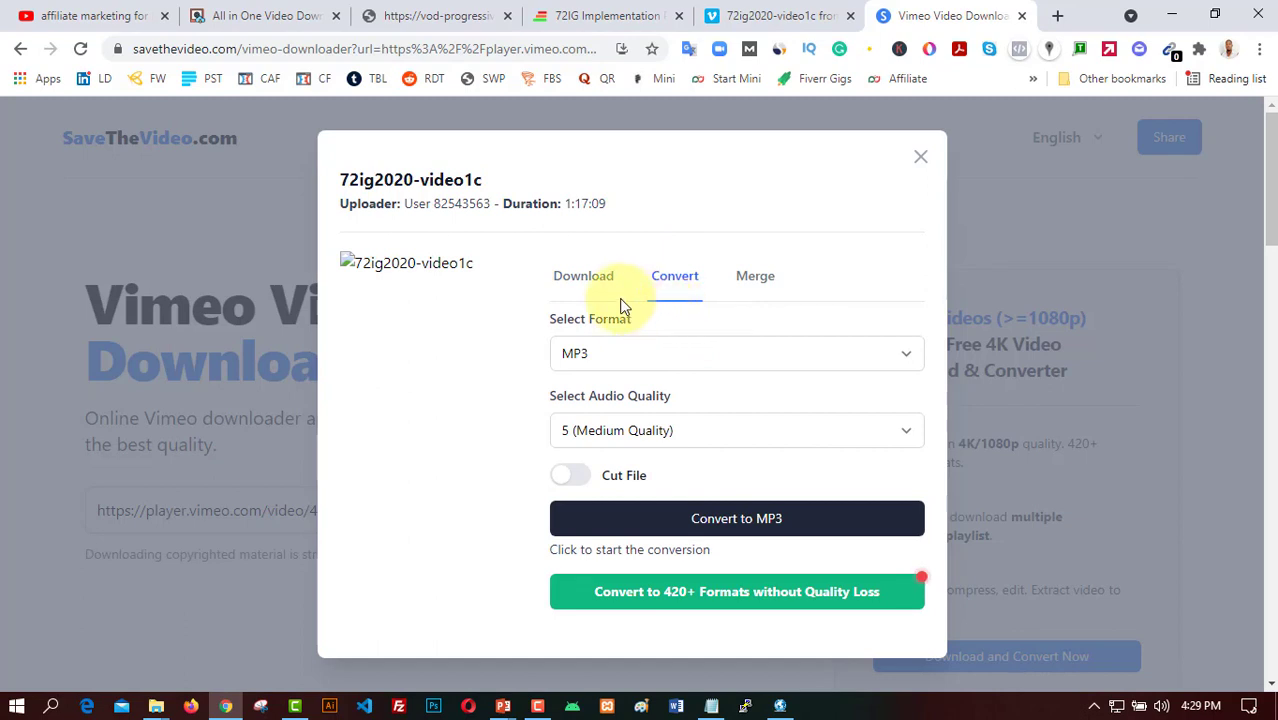
left_click(642, 356)
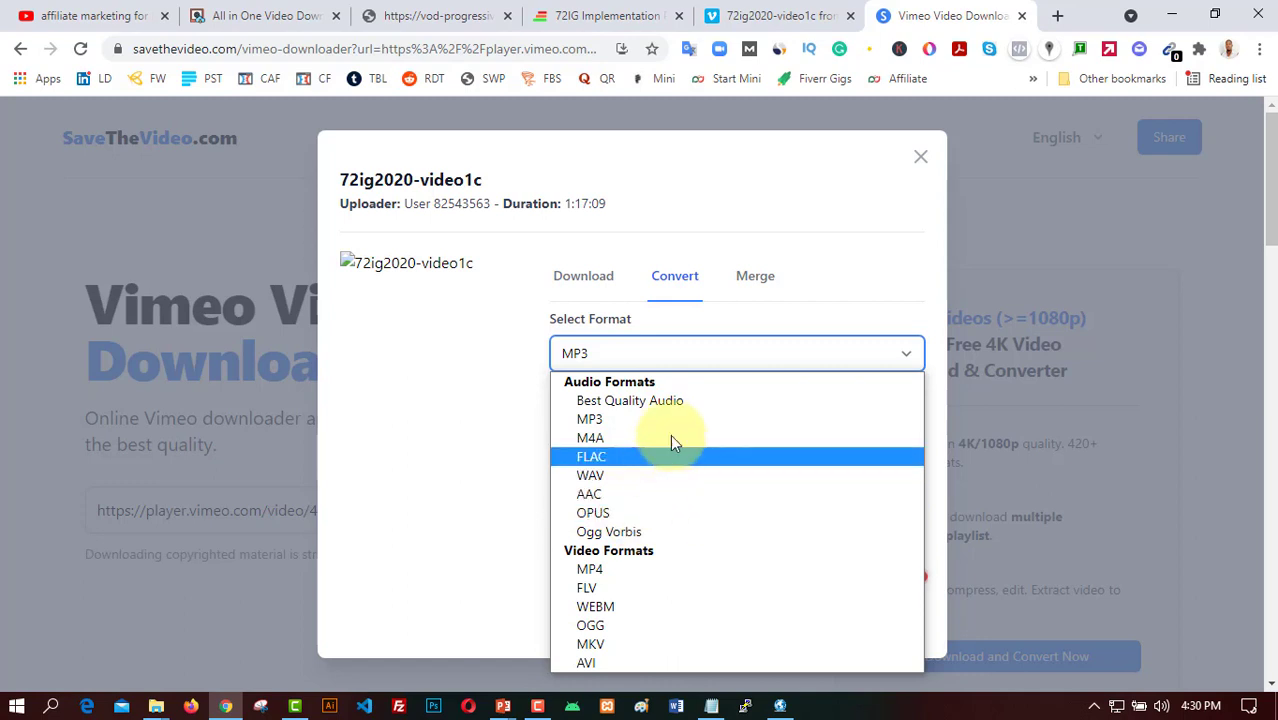
left_click(715, 242)
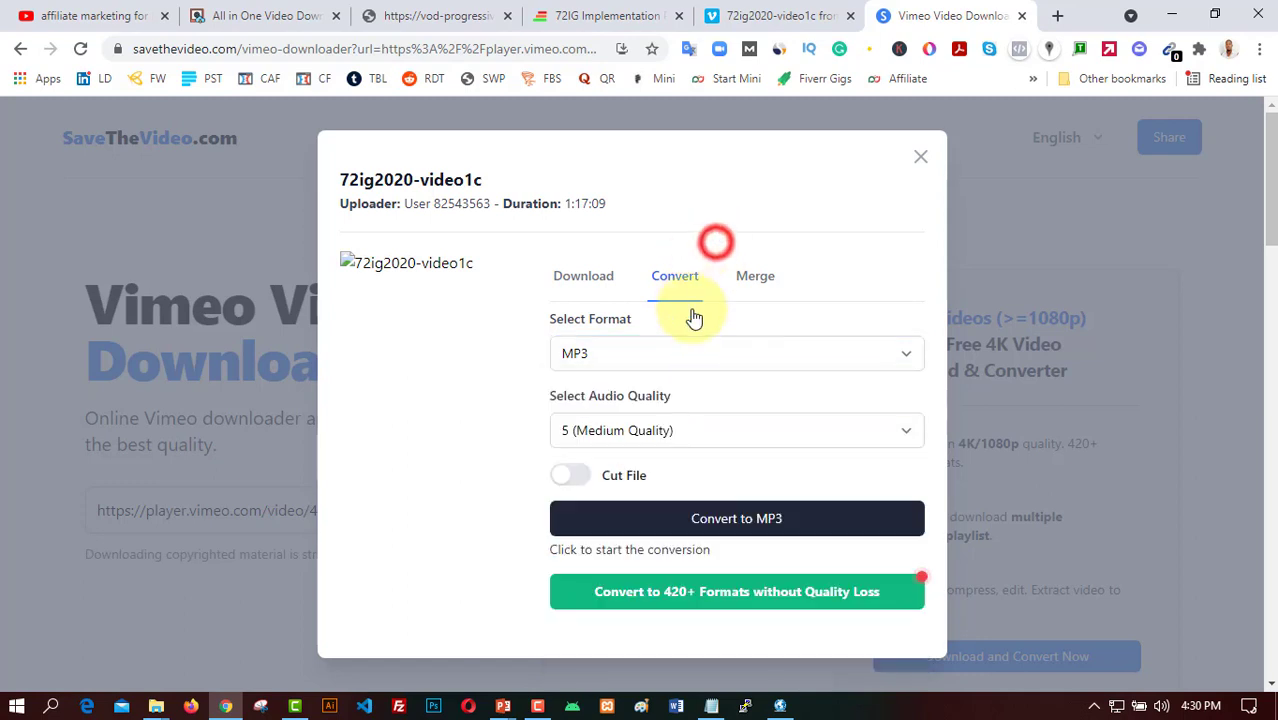
left_click(670, 431)
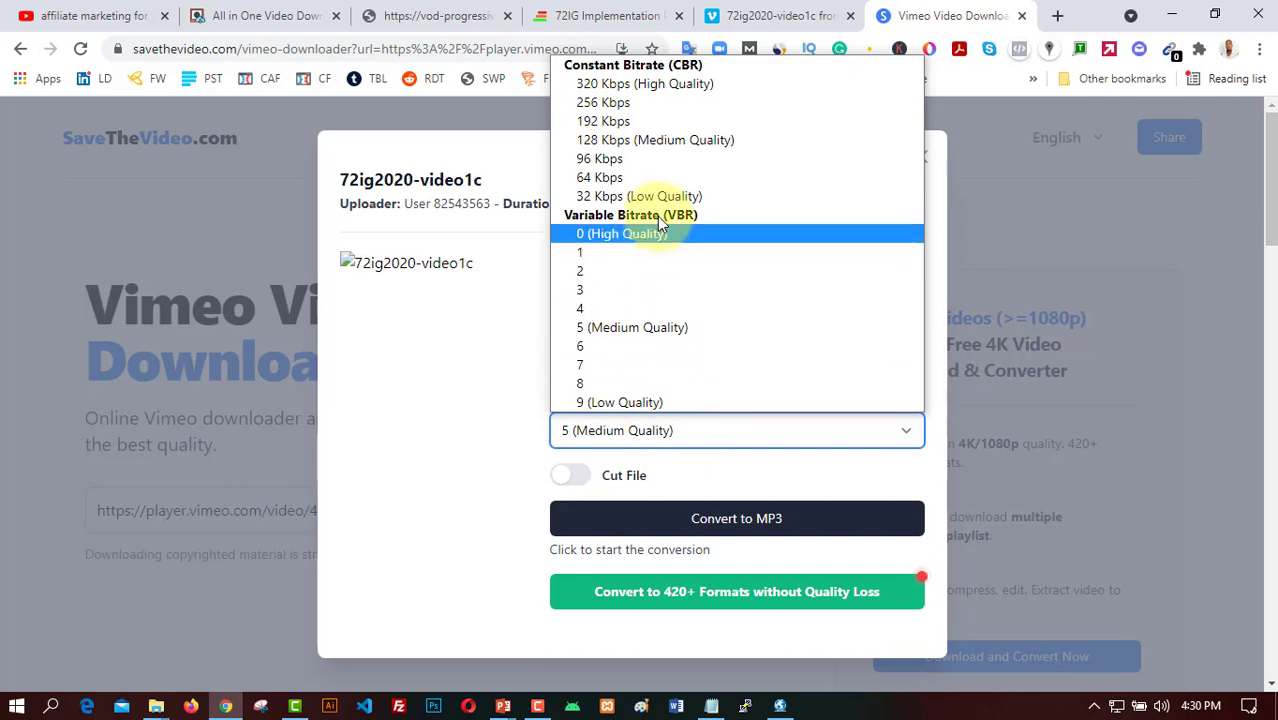
left_click(479, 359)
left_click(752, 276)
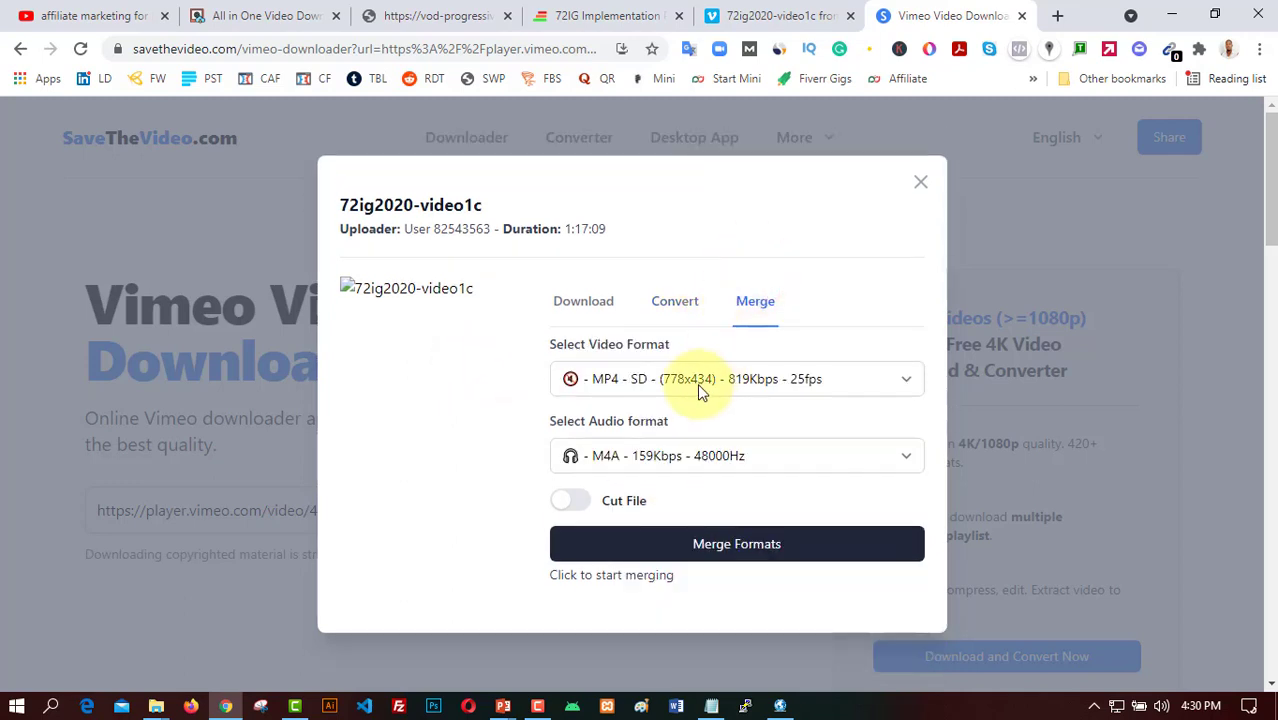
left_click(597, 292)
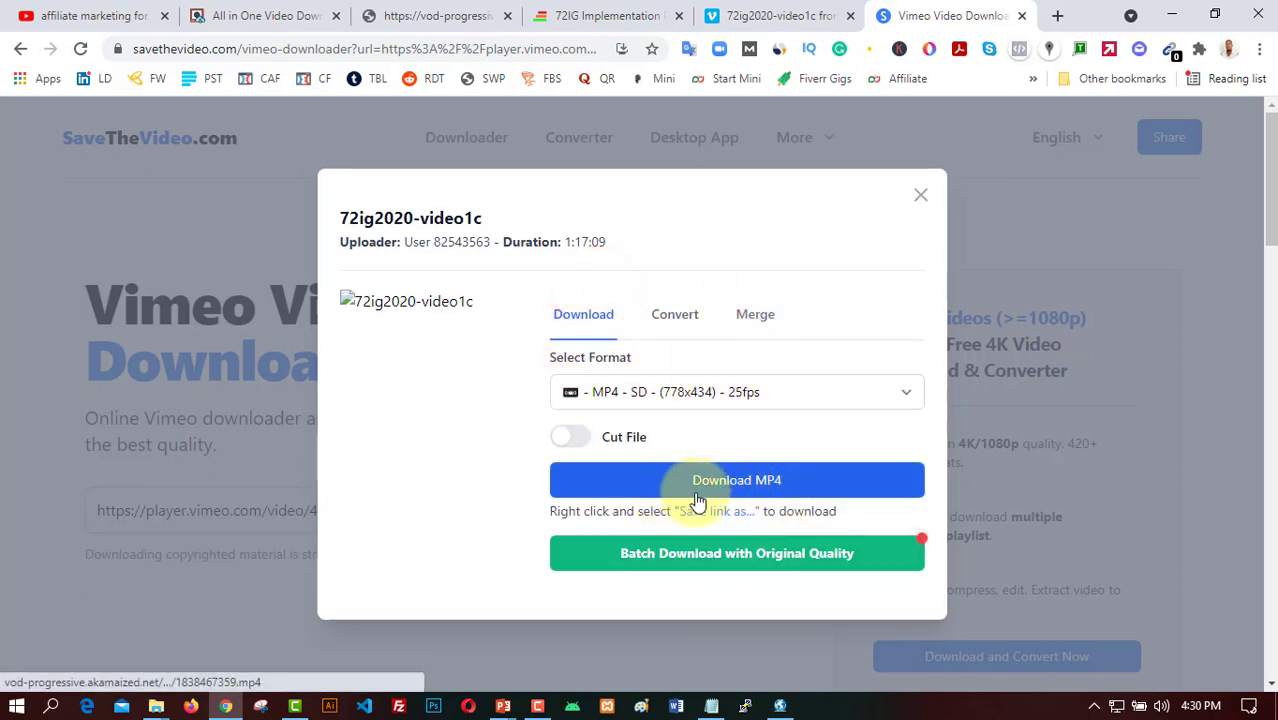
Return to the 72IG sales page and close the developer tools to show the full page with its embedded video
left_click(608, 15)
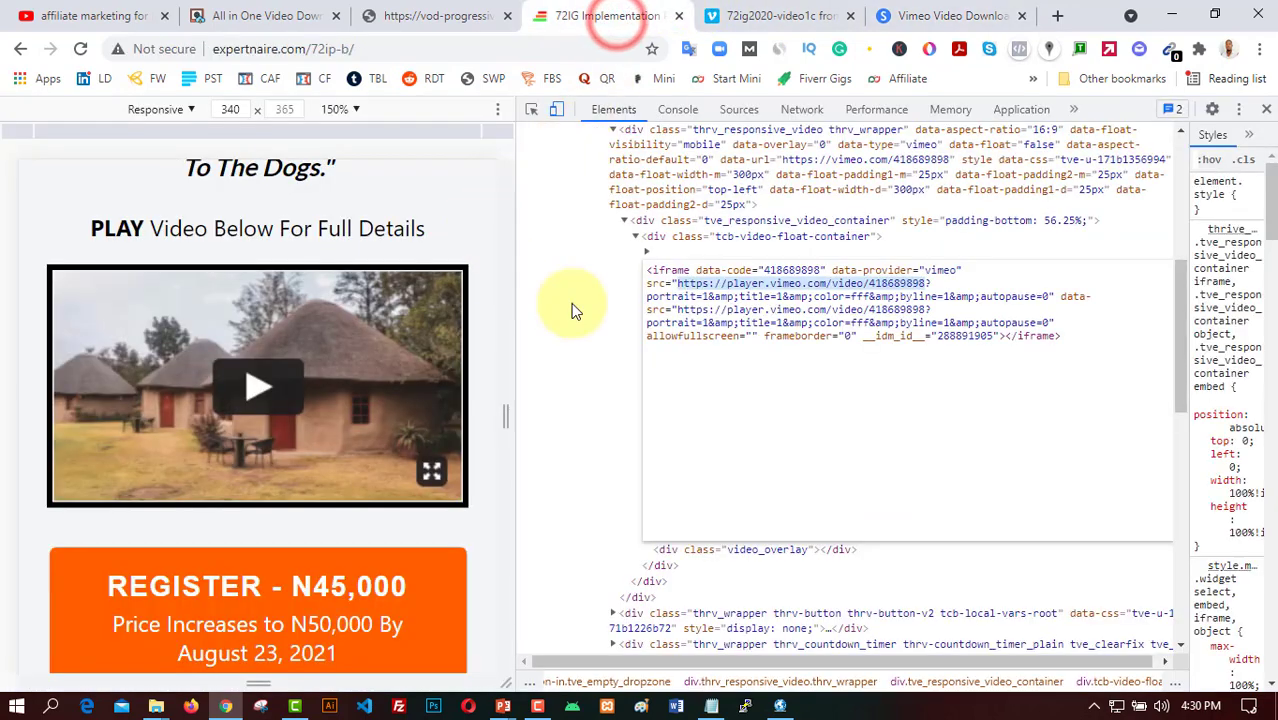
scroll(251, 285, "down", 5)
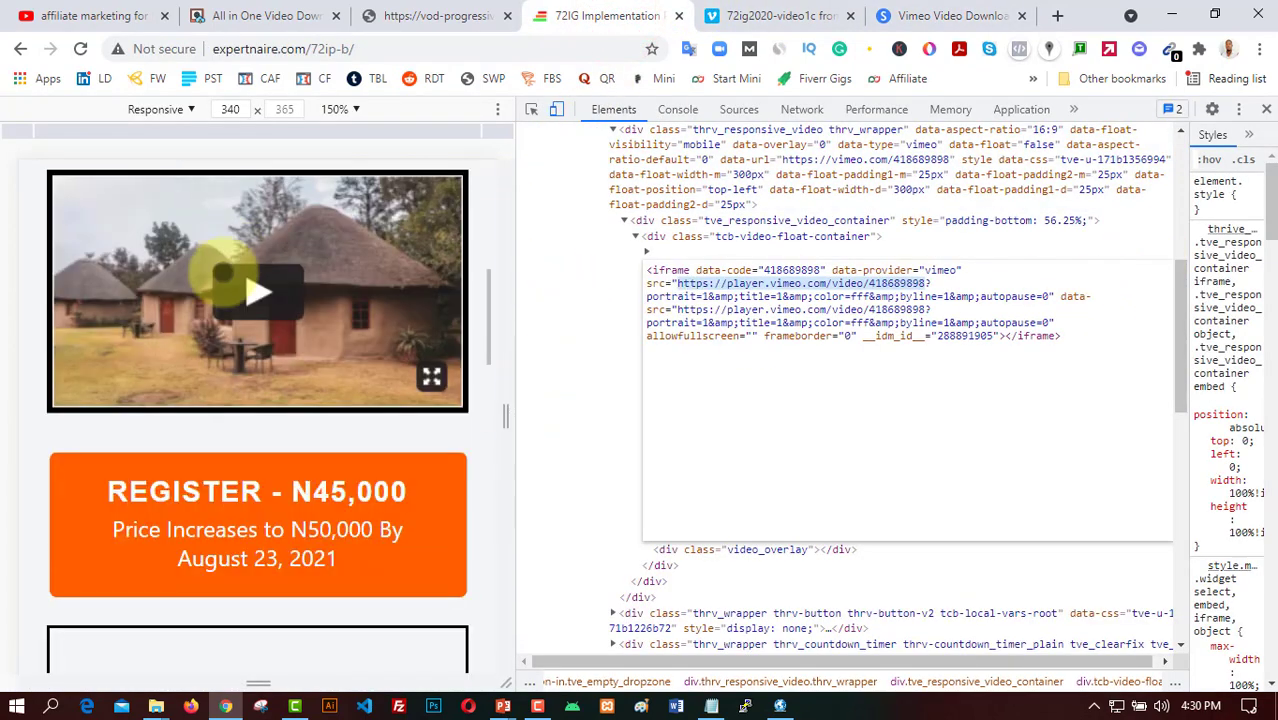
scroll(305, 395, "up", 3)
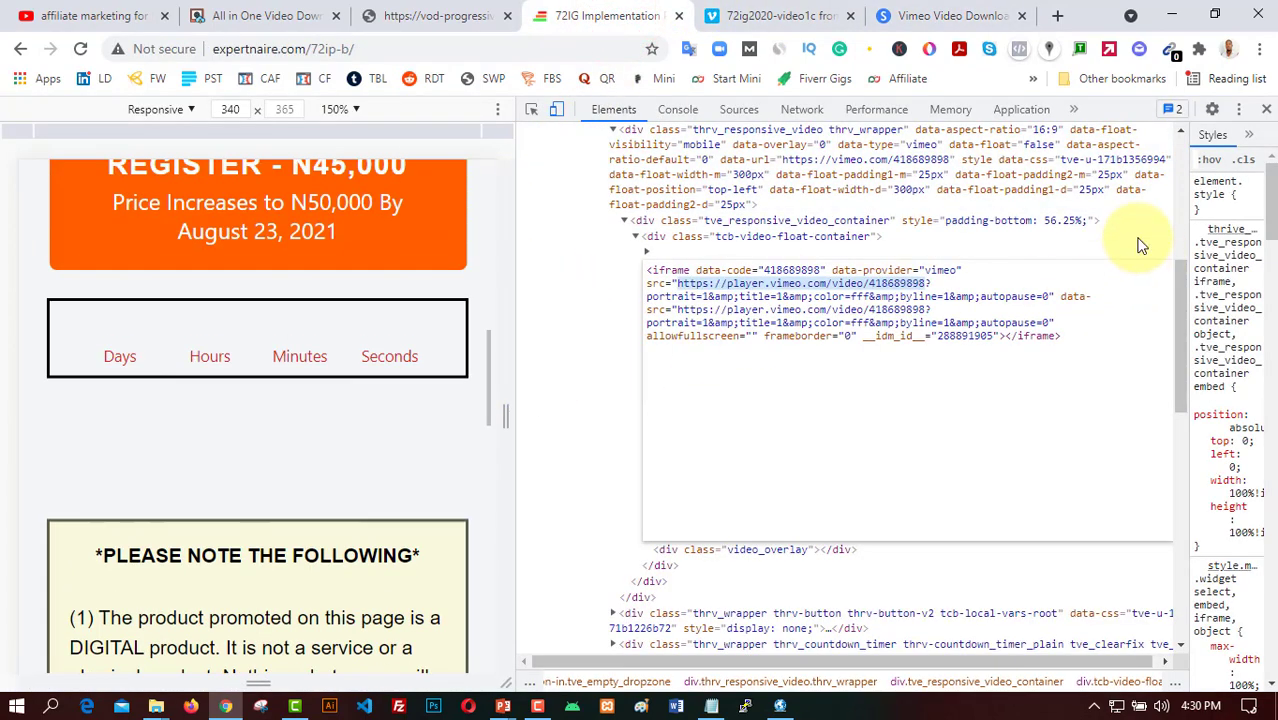
left_click(1260, 109)
scroll(900, 370, "up", 2)
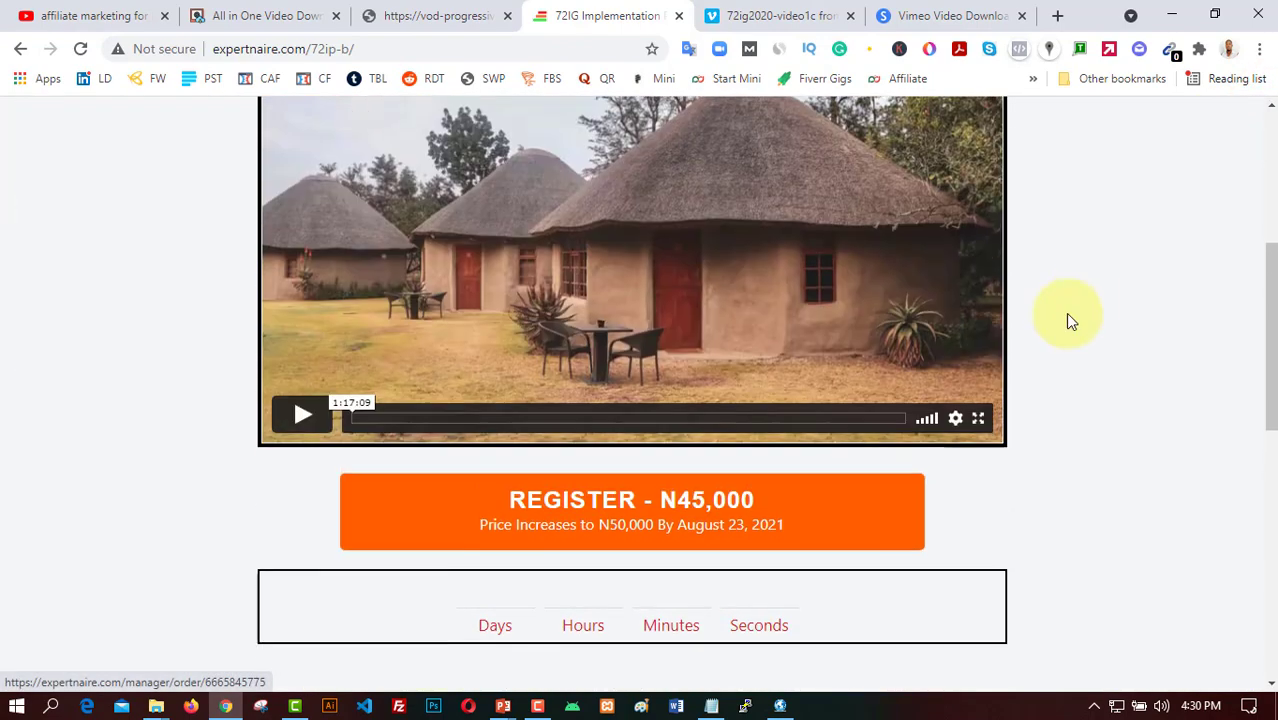
scroll(1095, 285, "up", 1)
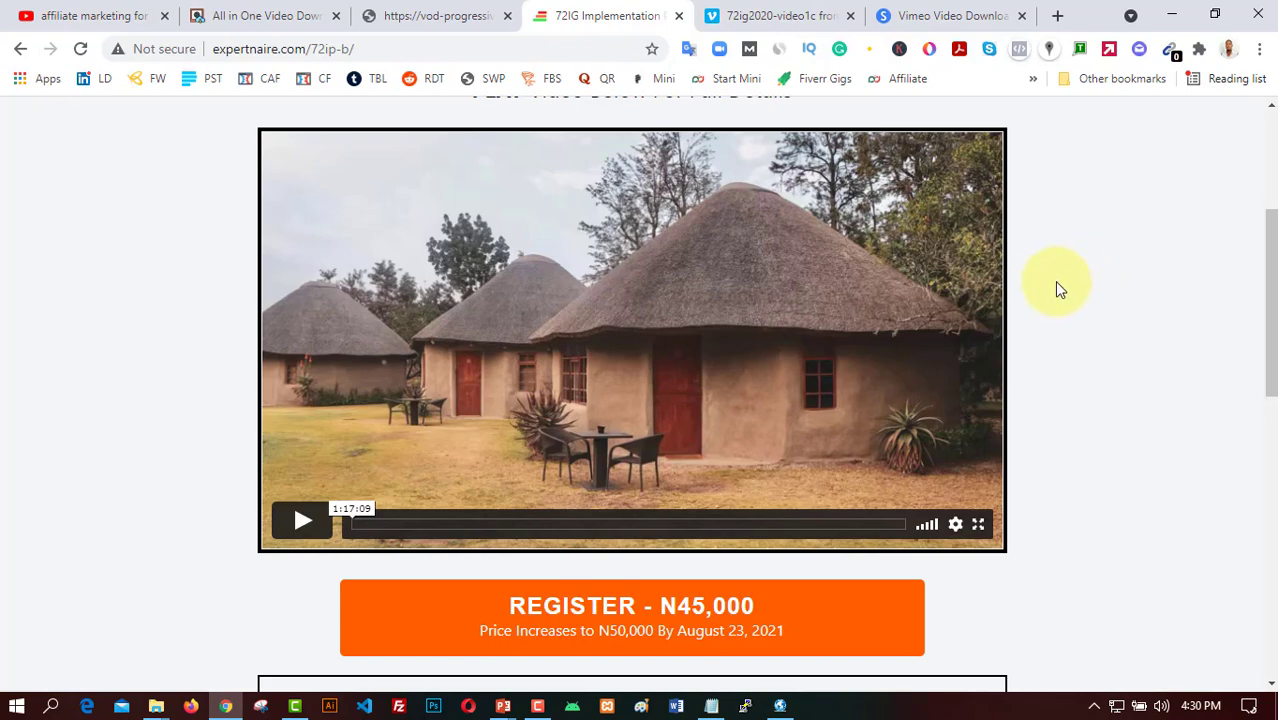
scroll(1022, 305, "up", 3)
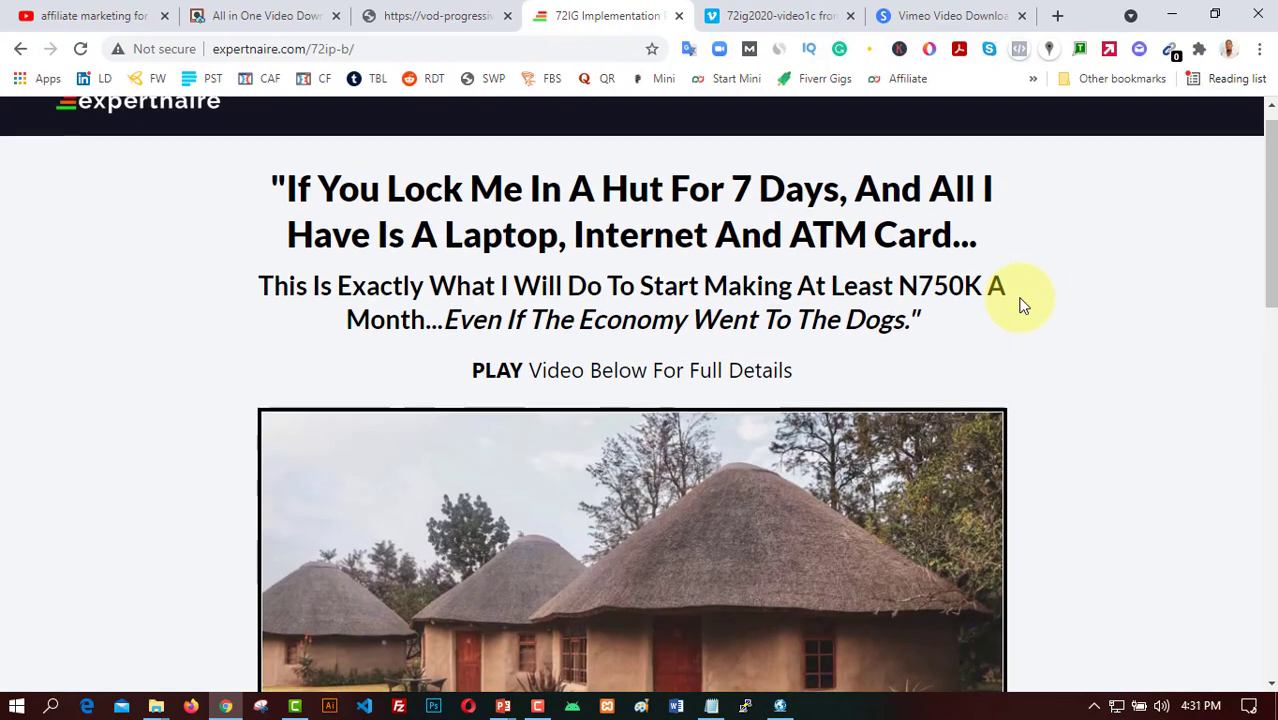
scroll(1022, 305, "down", 2)
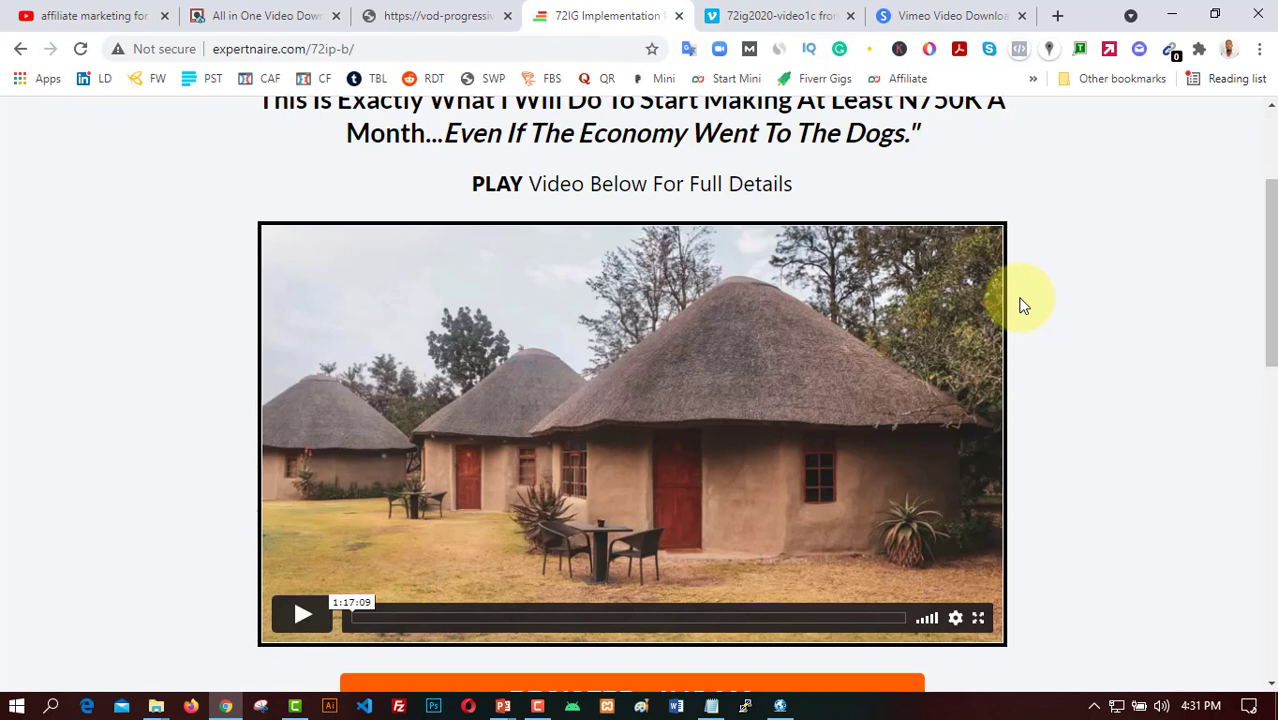
scroll(998, 316, "down", 1)
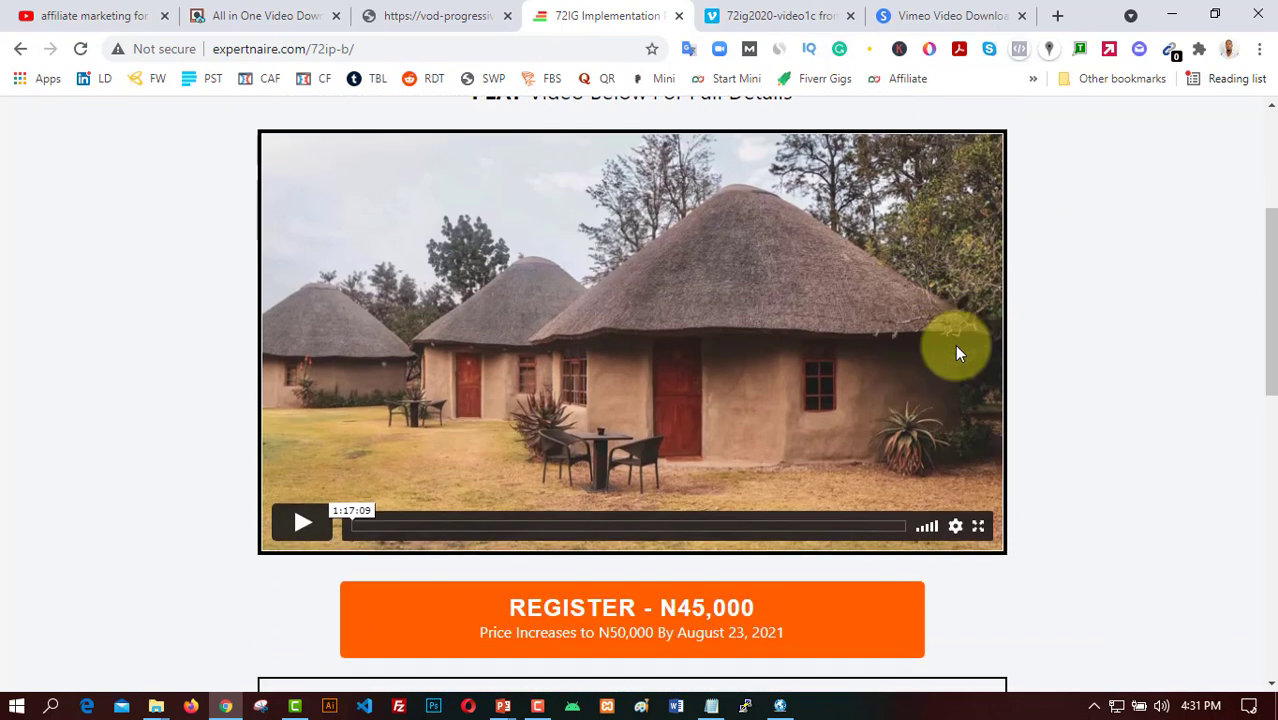